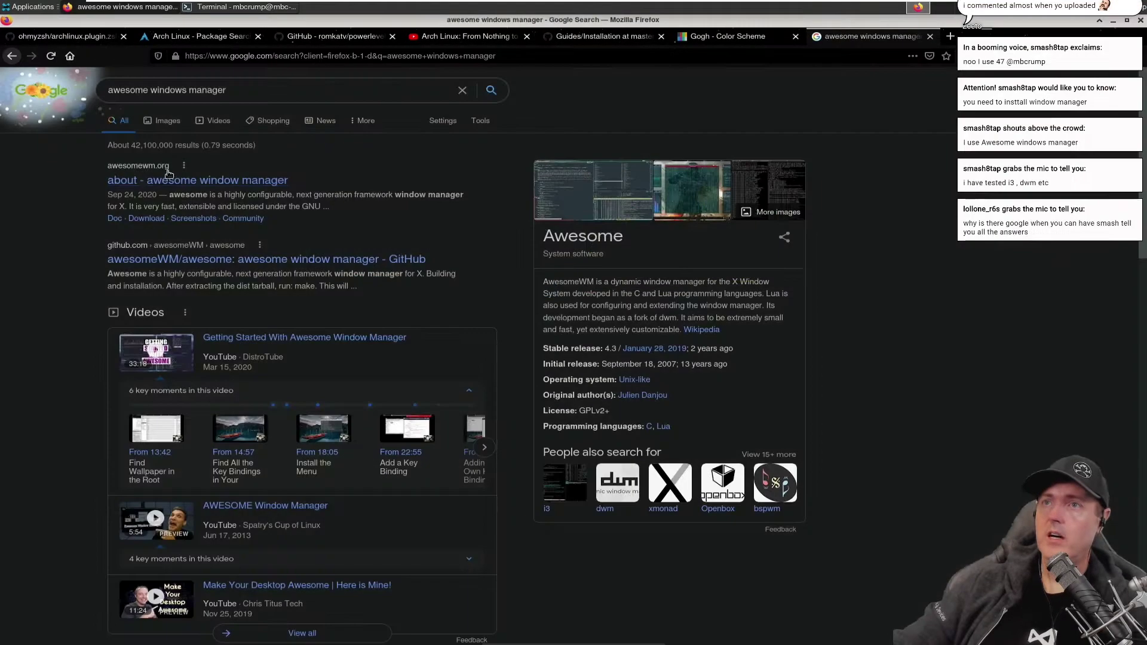
- Follow the awesomewm.org result to its download page and select the package name 'awesome'
click(157, 182)
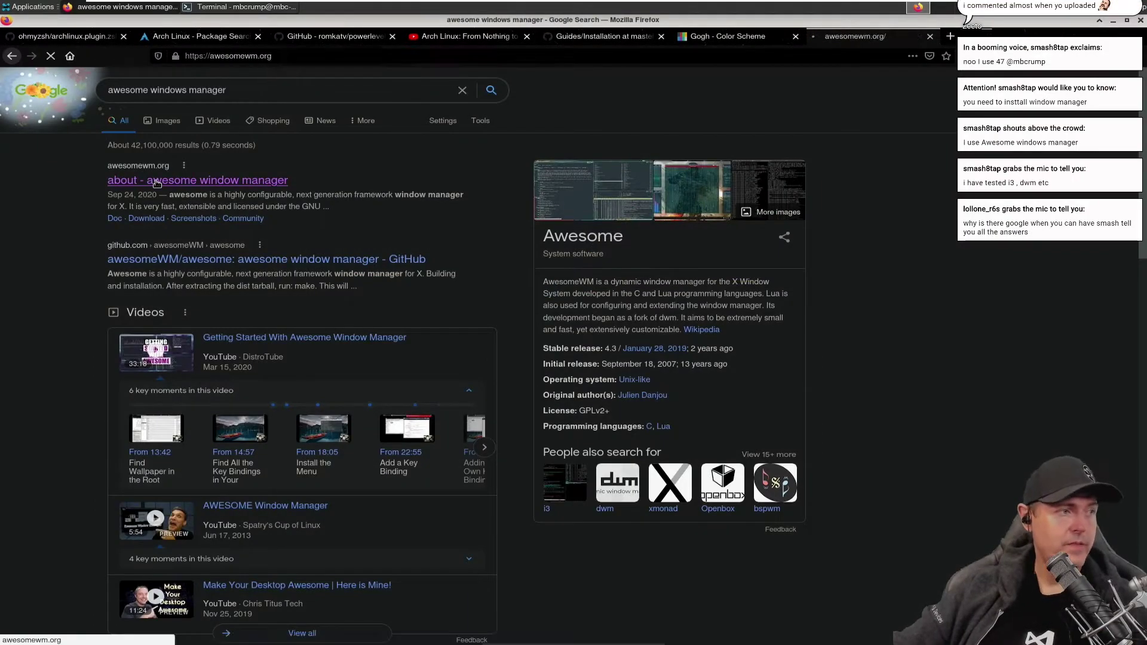
click(459, 120)
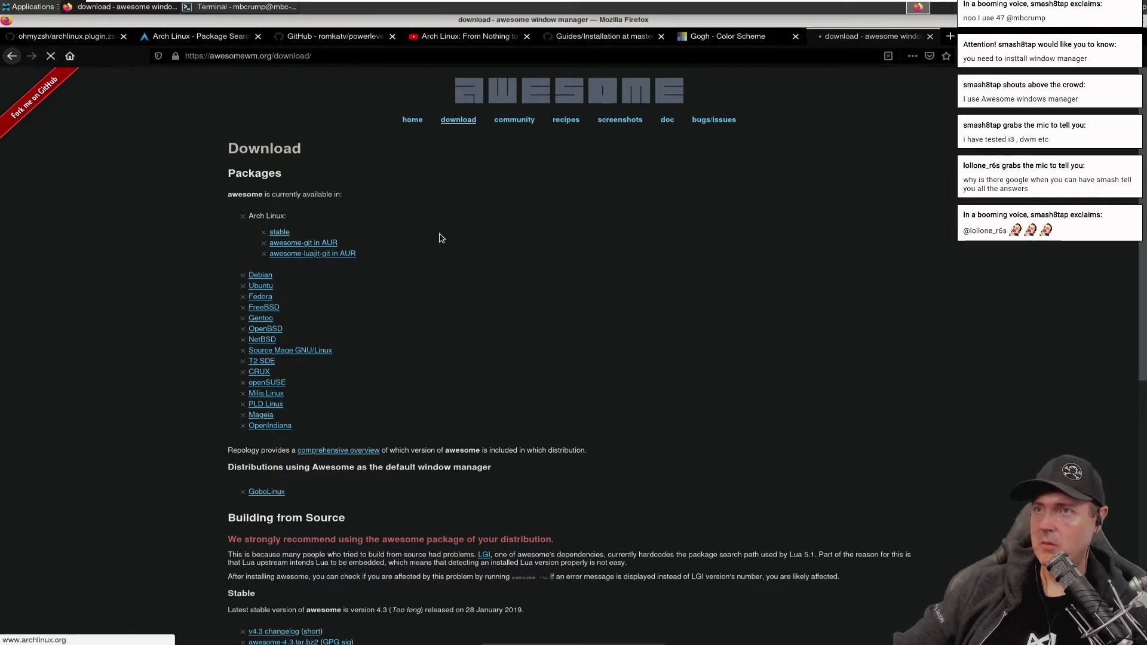
double_click(72, 126)
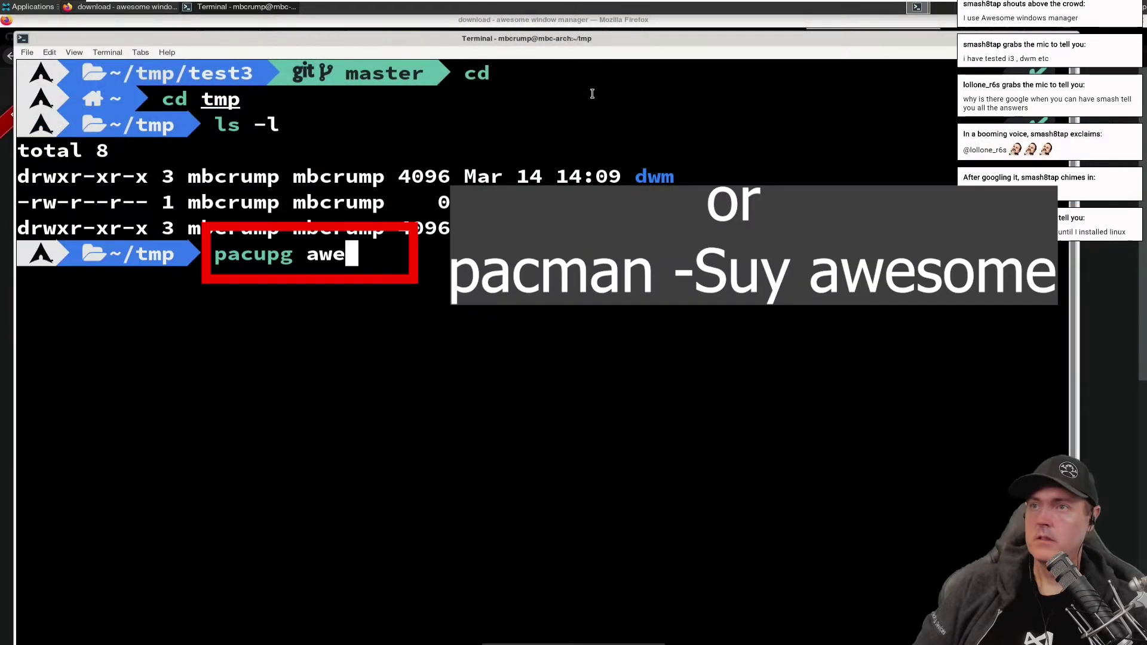
- Install the awesome package with pacupg awesome, confirming with y
text(some)
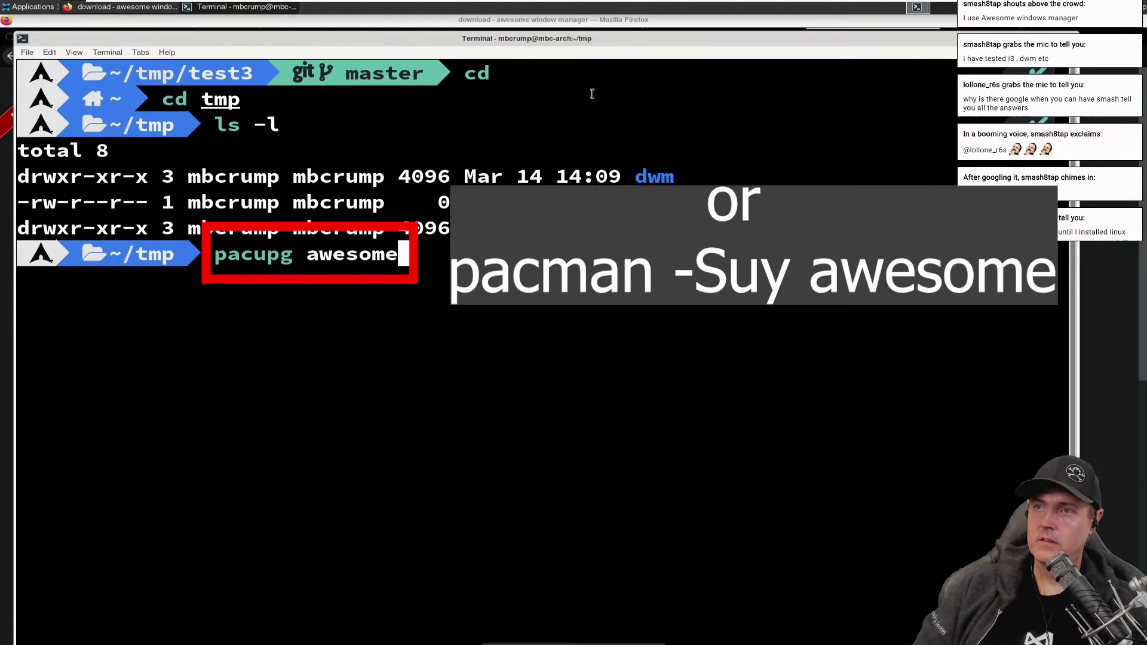
key(Return)
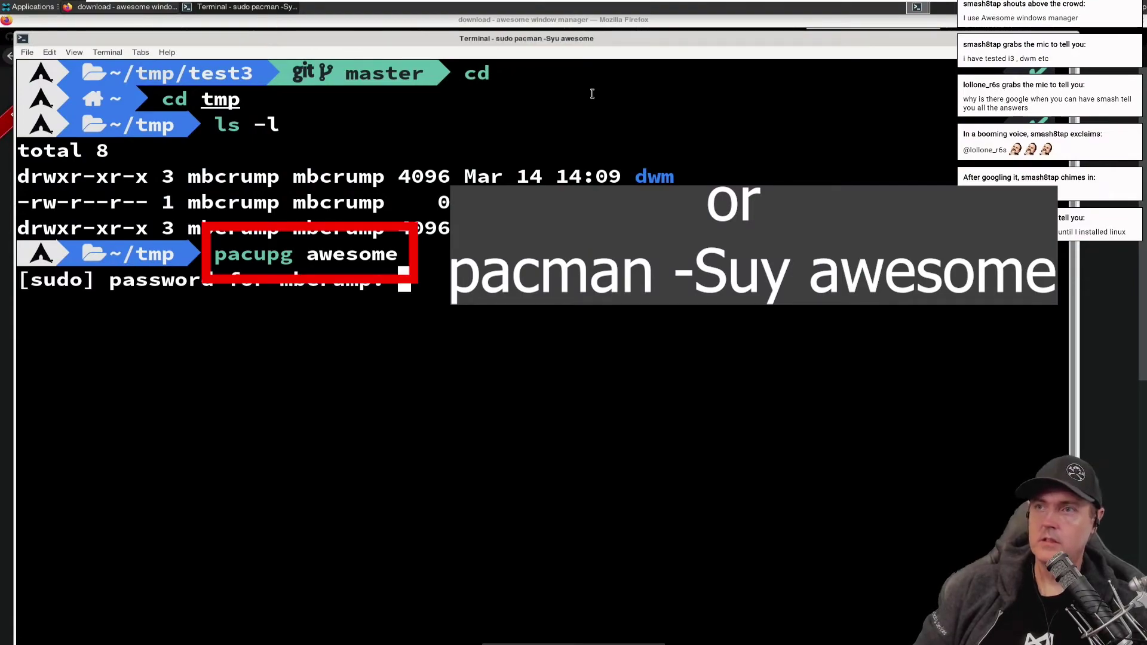
text(y)
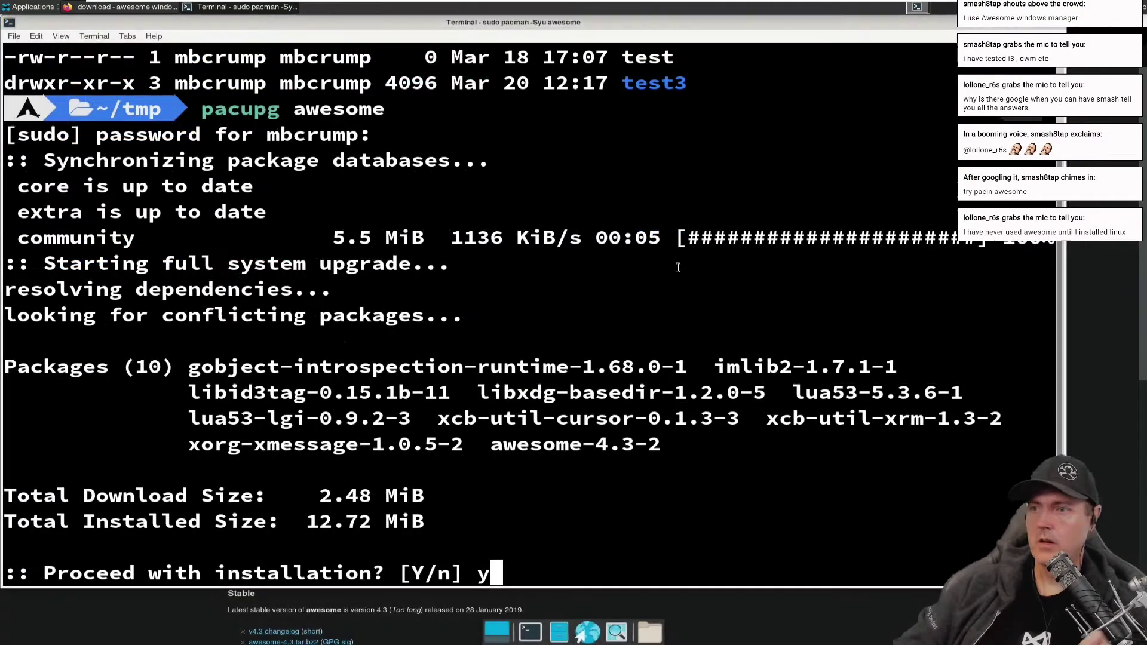
key(Return)
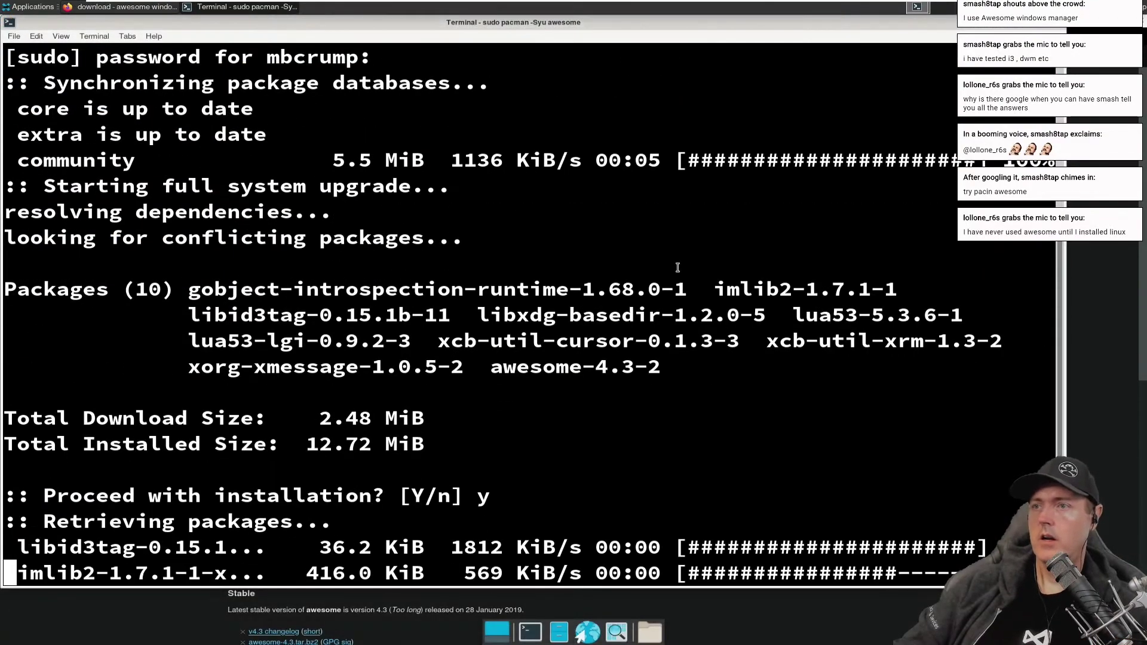
- Append 'exec awesome' to the end of ~/.xinitrc in nano and save it
text(nano .x)
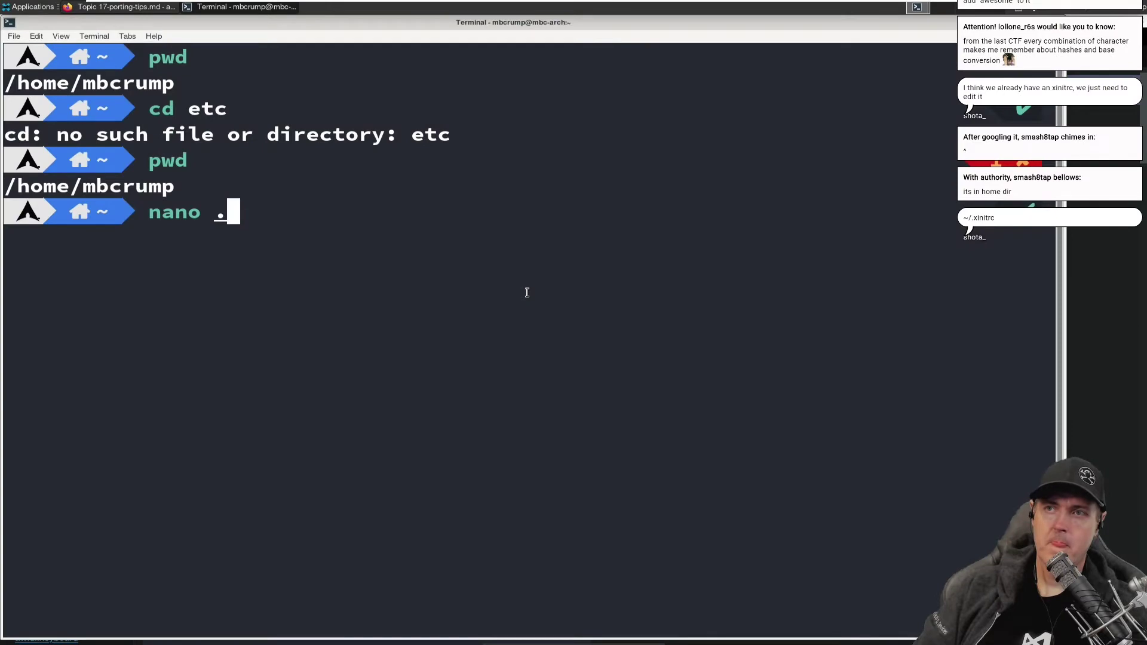
key(Tab)
key(Tab)
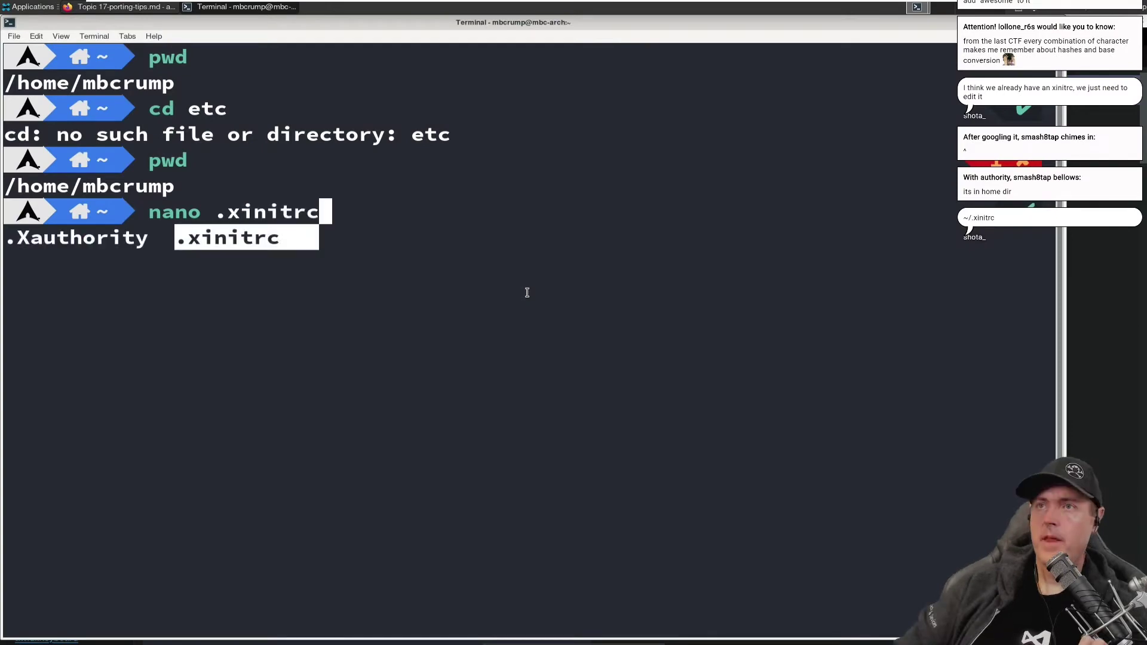
key(Return)
key(Return)
key(Down)
key(Down)
key(Down)
key(Down)
key(Down)
key(Down)
key(Down)
key(Down)
key(Down)
key(Down)
key(Down)
key(Down)
key(Down)
key(Down)
key(Down)
key(Down)
key(Down)
key(Down)
key(Down)
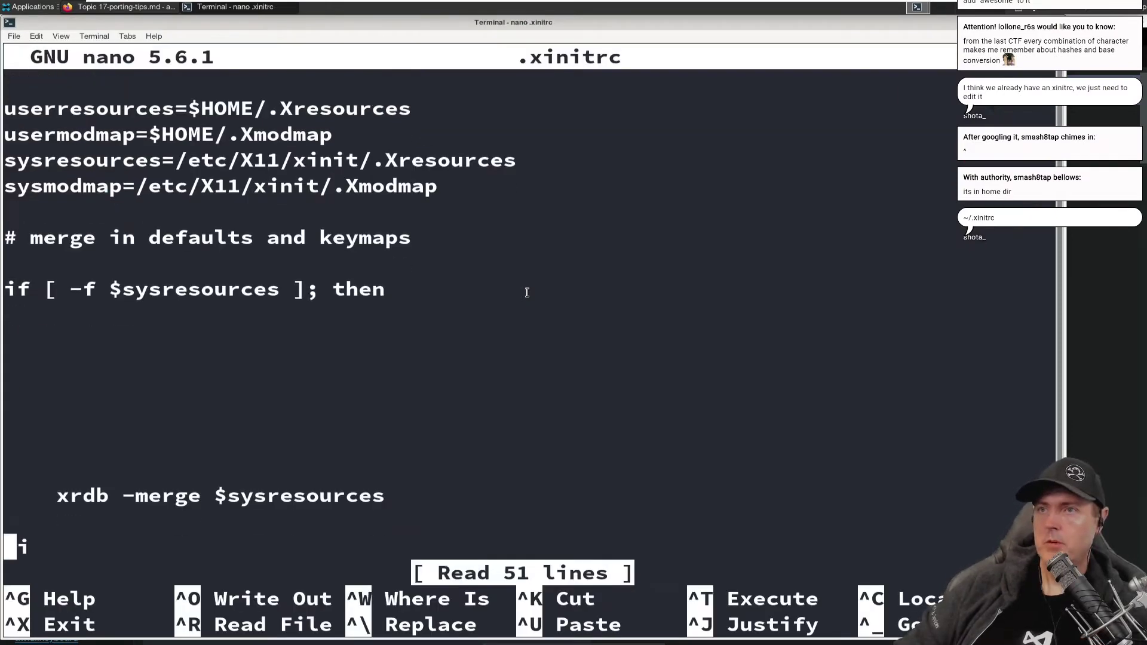
key(Down)
key(Down)
key(Down)
key(Down)
key(Down)
key(Down)
key(Down)
key(Down)
key(Down)
key(Down)
key(Down)
key(Down)
key(Down)
key(Down)
key(Down)
key(Down)
key(Down)
key(Down)
key(Down)
key(Down)
text(exec awesom)
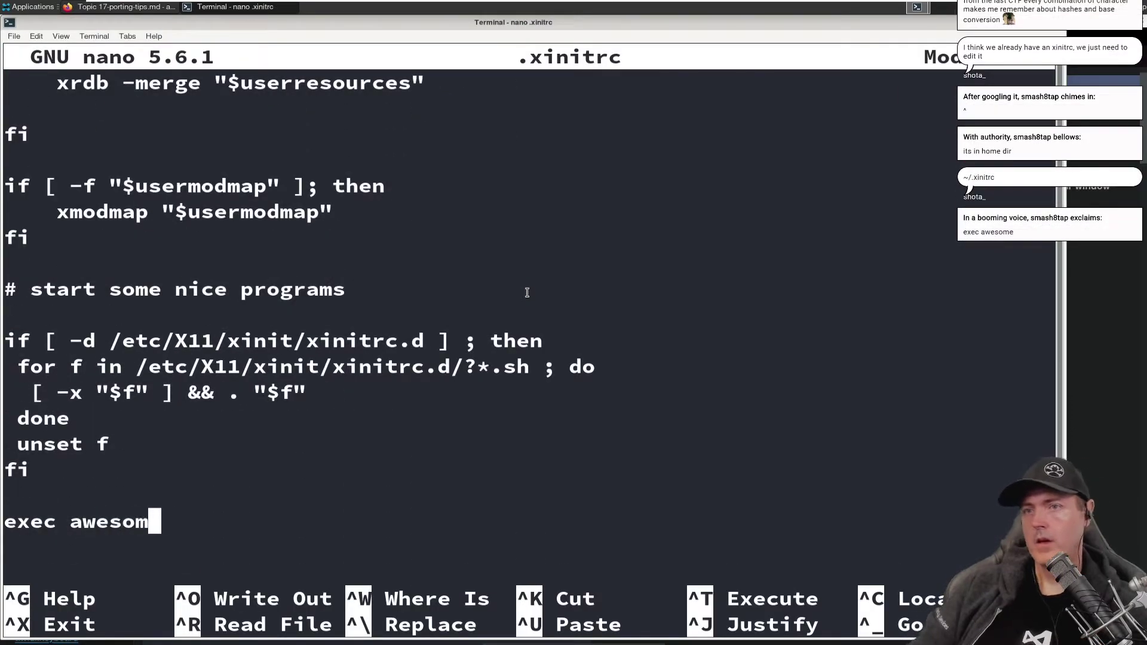
text(e)
key(Return)
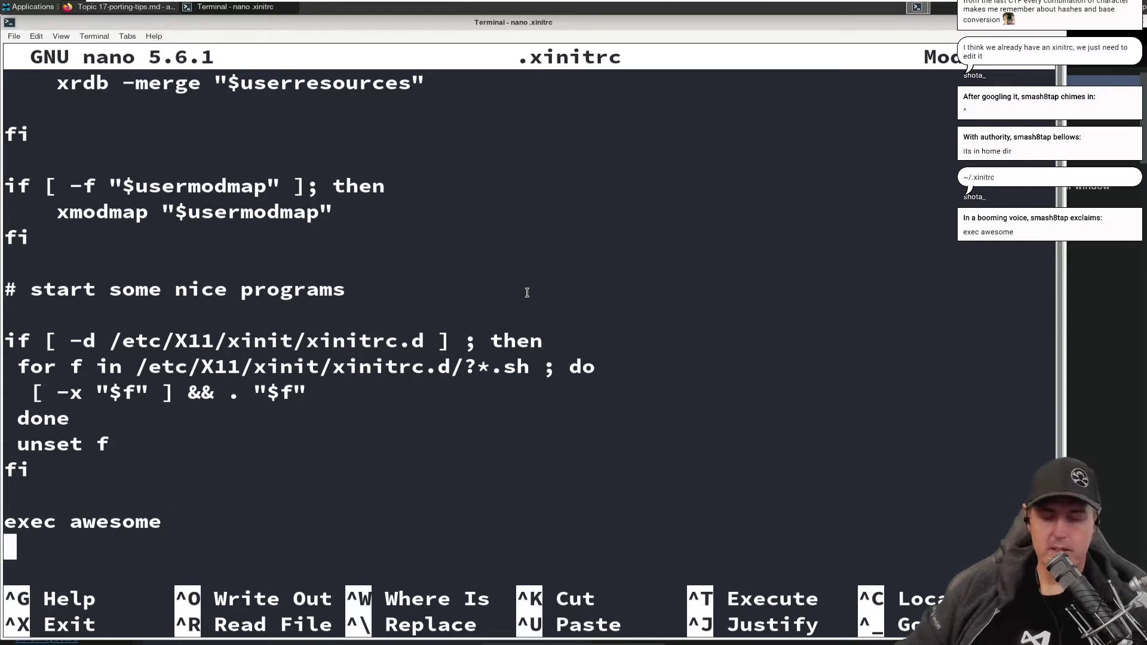
key(ctrl+x)
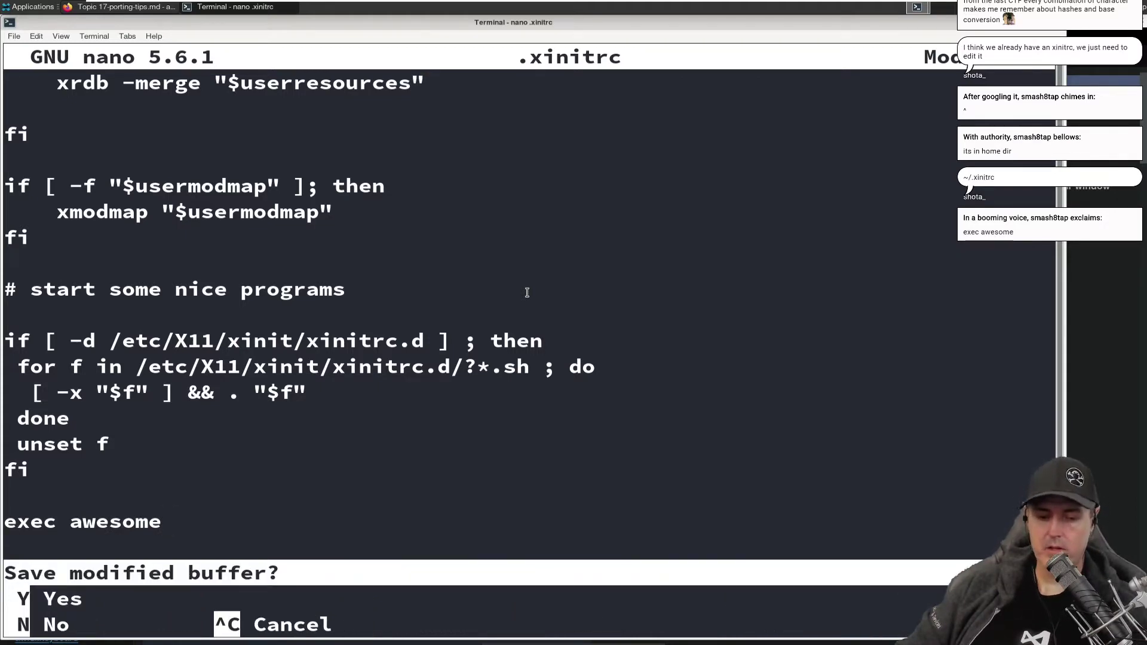
key(y)
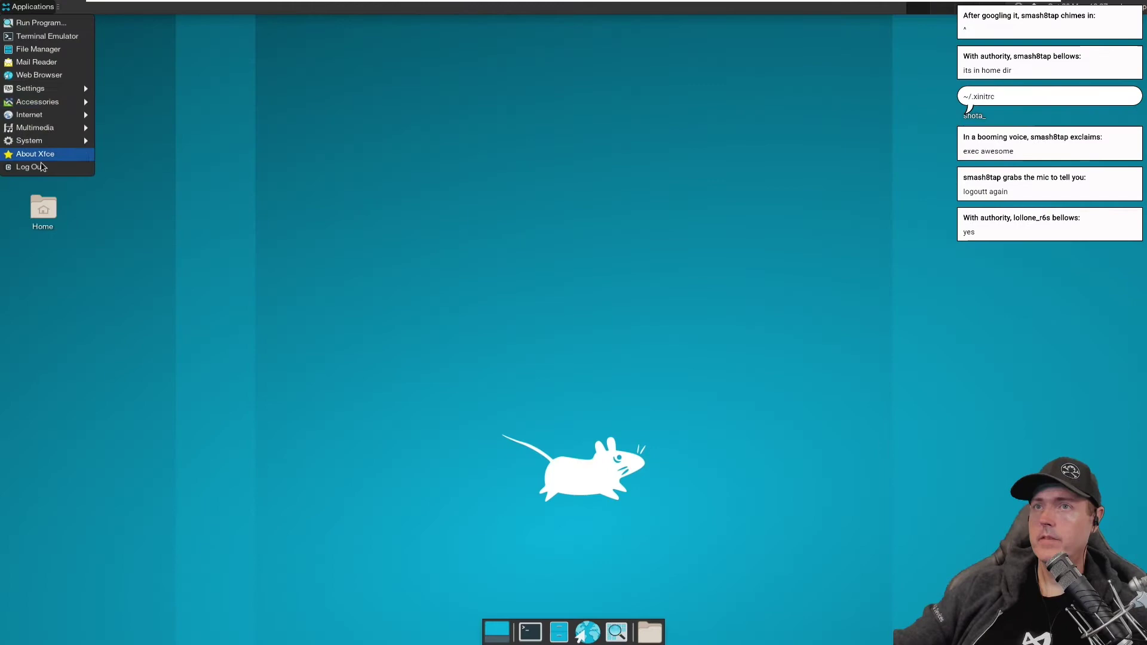
- Log out of Xfce and run startx at the console to launch awesome
click(42, 166)
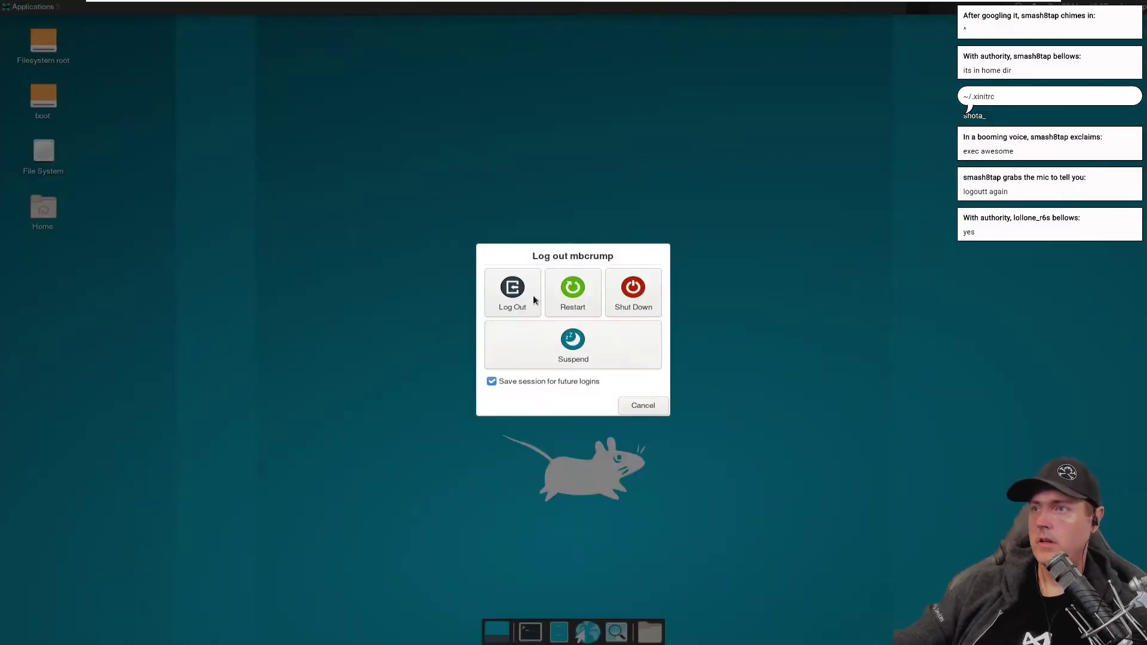
click(521, 292)
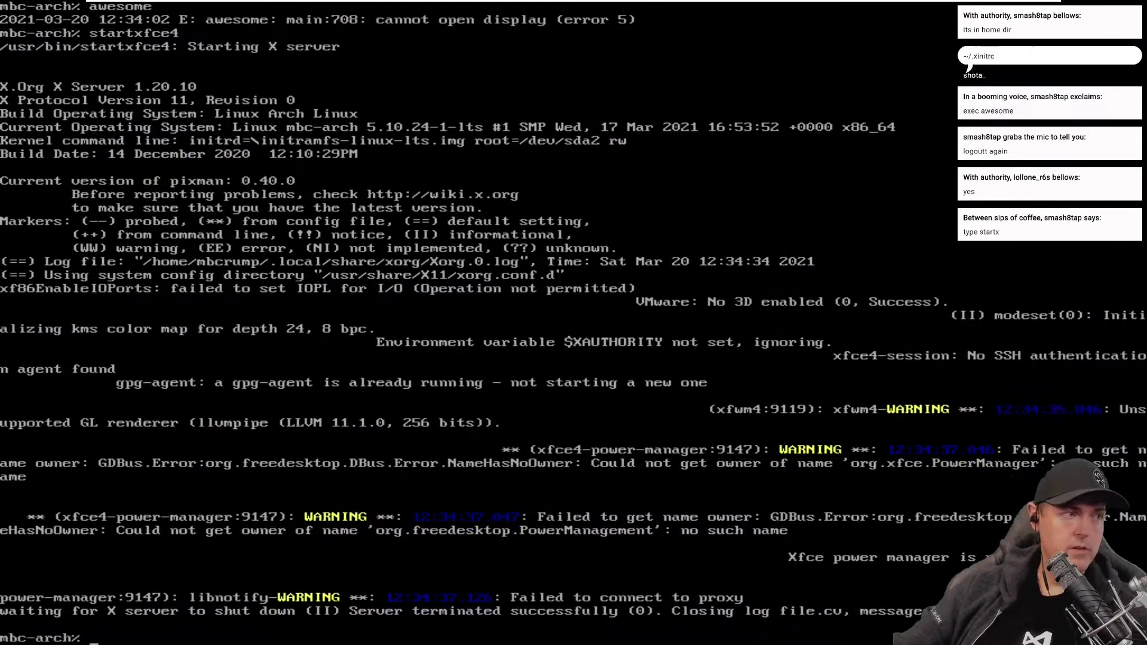
text(x)
key(Return)
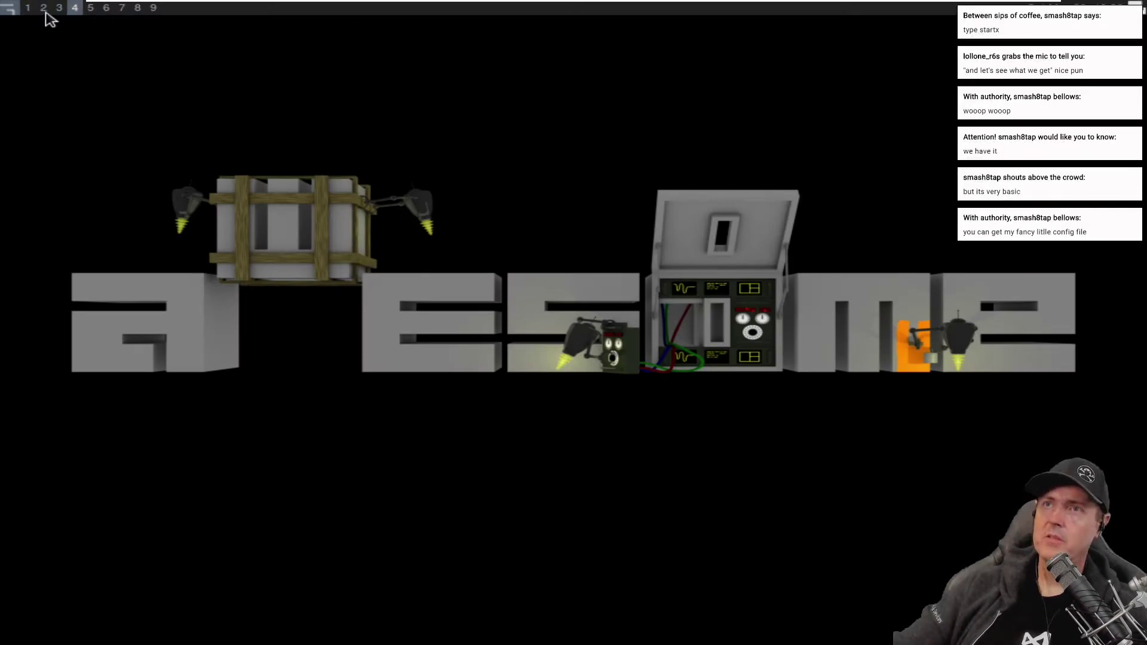
- Show awesome's hotkeys help from the main menu, then dismiss it with Escape
click(28, 7)
click(9, 7)
mouse_move(58, 22)
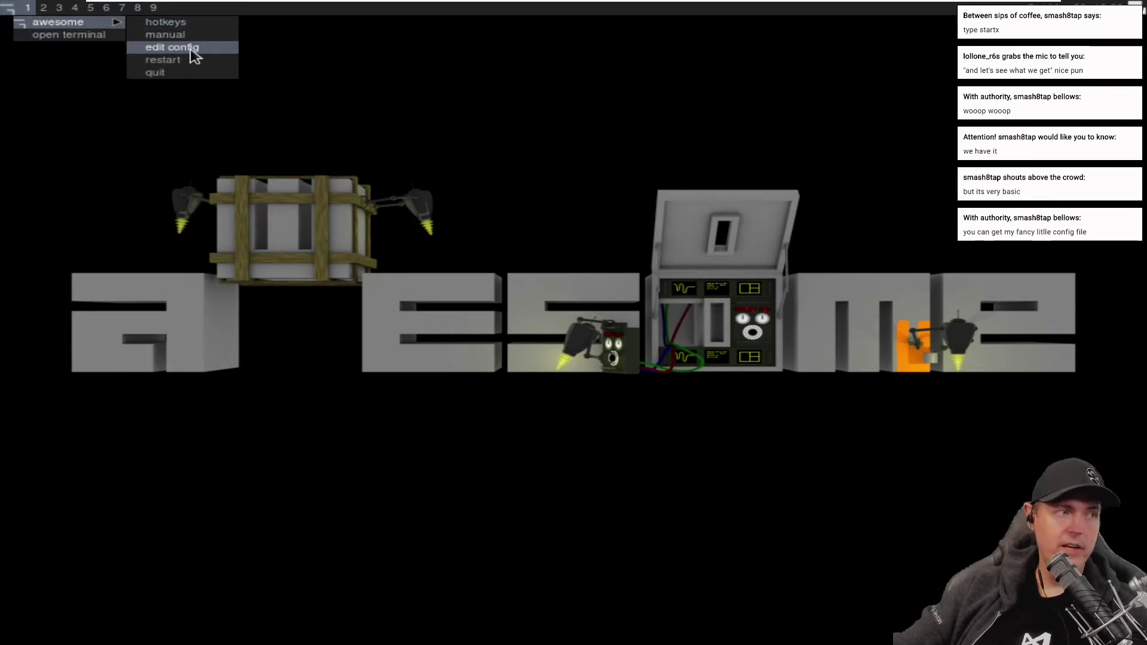
click(159, 22)
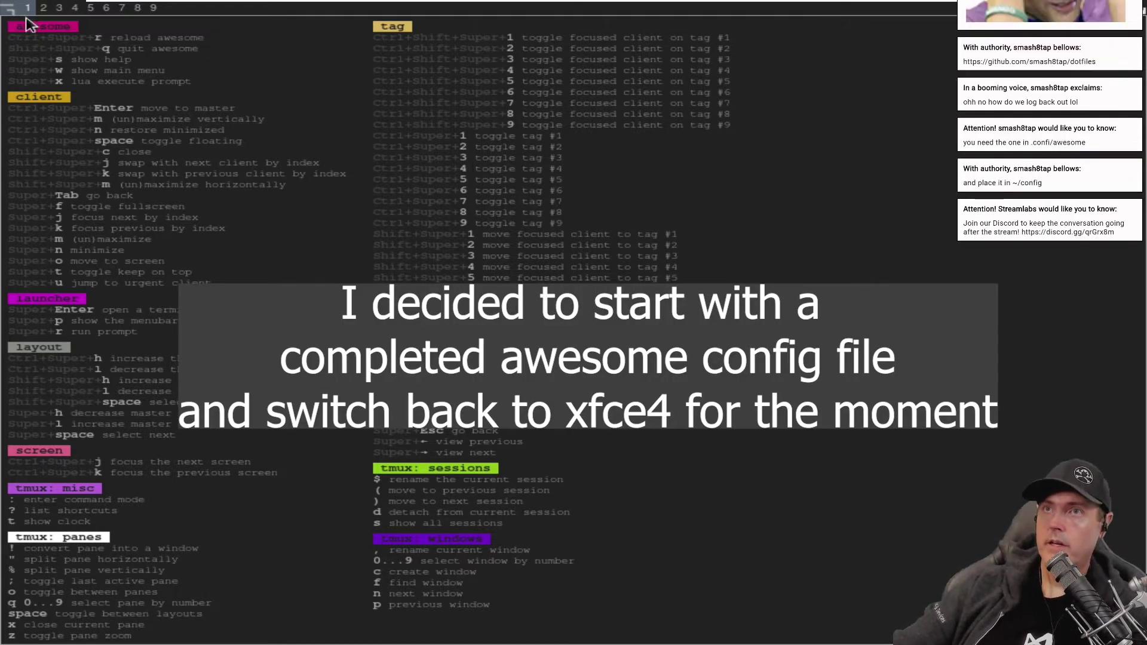
key(Escape)
- List the home folder with ls and ls -la, then try opening .config in nano
key(super+s)
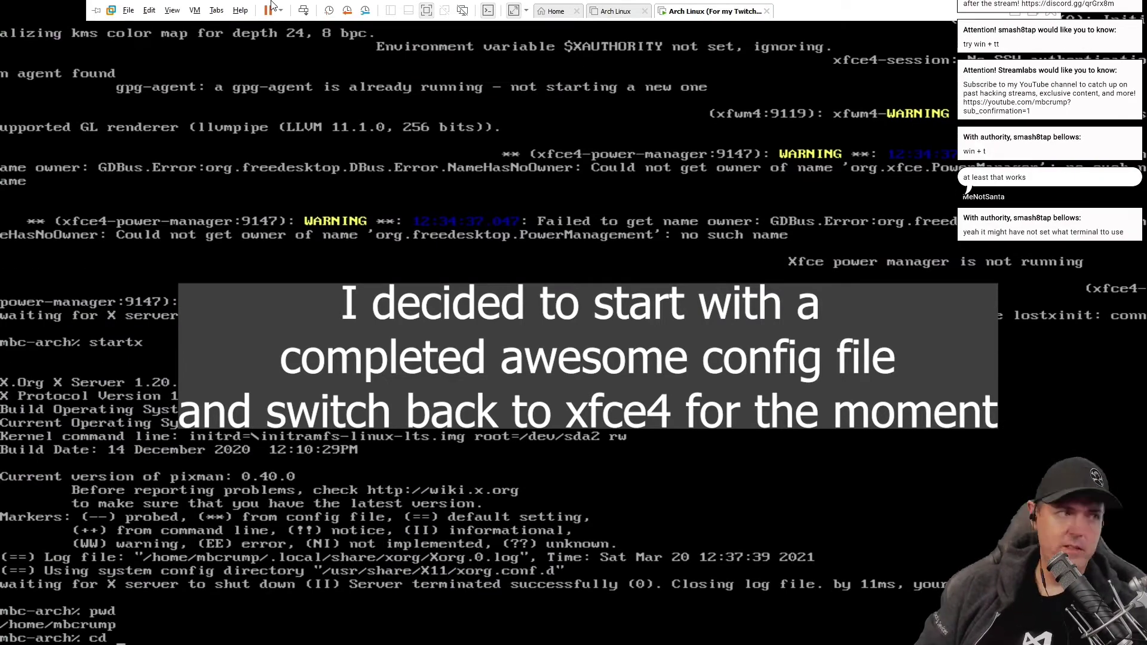
key(BackSpace)
key(BackSpace)
text(ls)
key(Return)
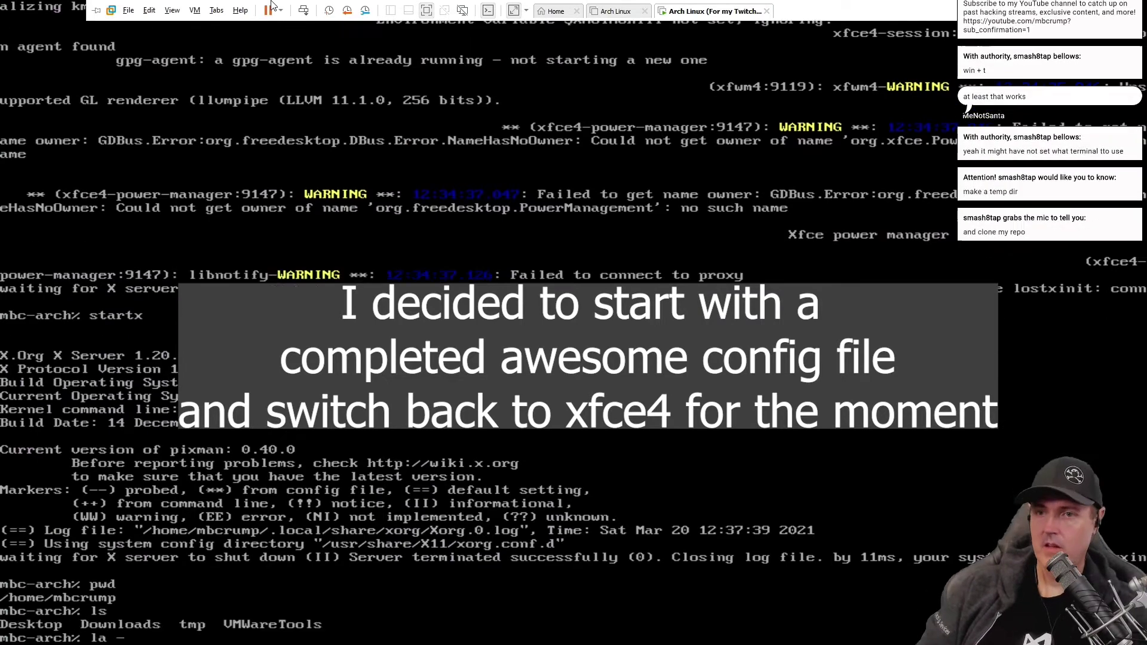
text(ls -la)
key(Return)
text(nano .config)
key(Return)
key(ctrl+x)
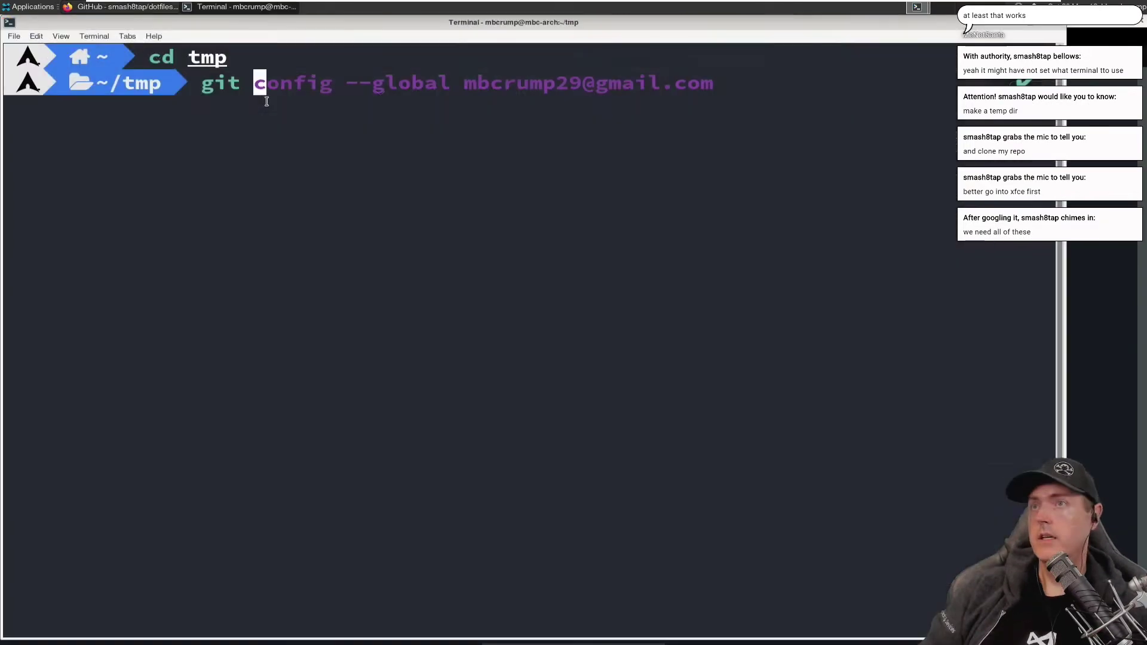
- Clone the pasted dotfiles repository address, start a cd into it, and exit the terminal
text(clone)
key(ctrl+shift+v)
key(Return)
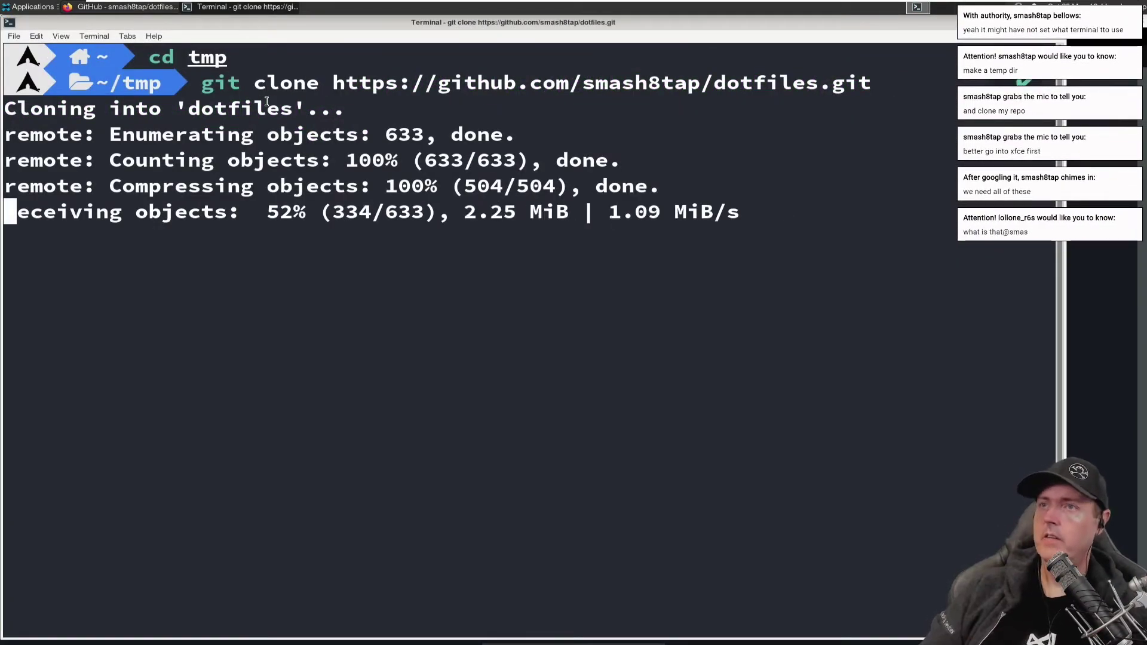
text(cd dotfiles)
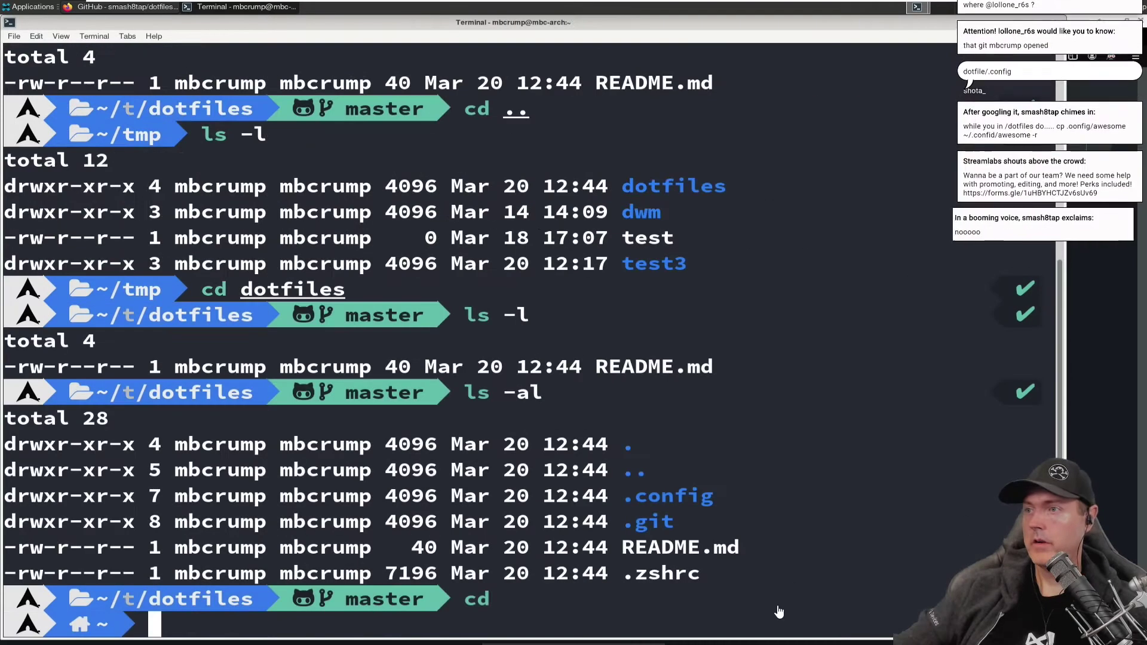
right_click(664, 457)
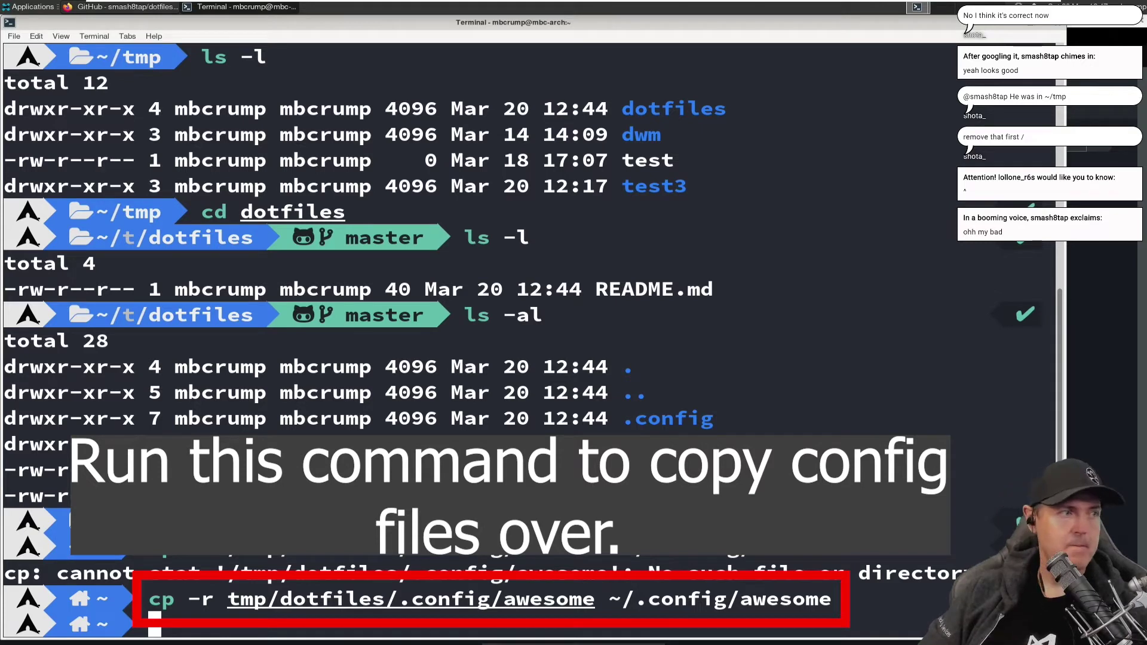
text(exit)
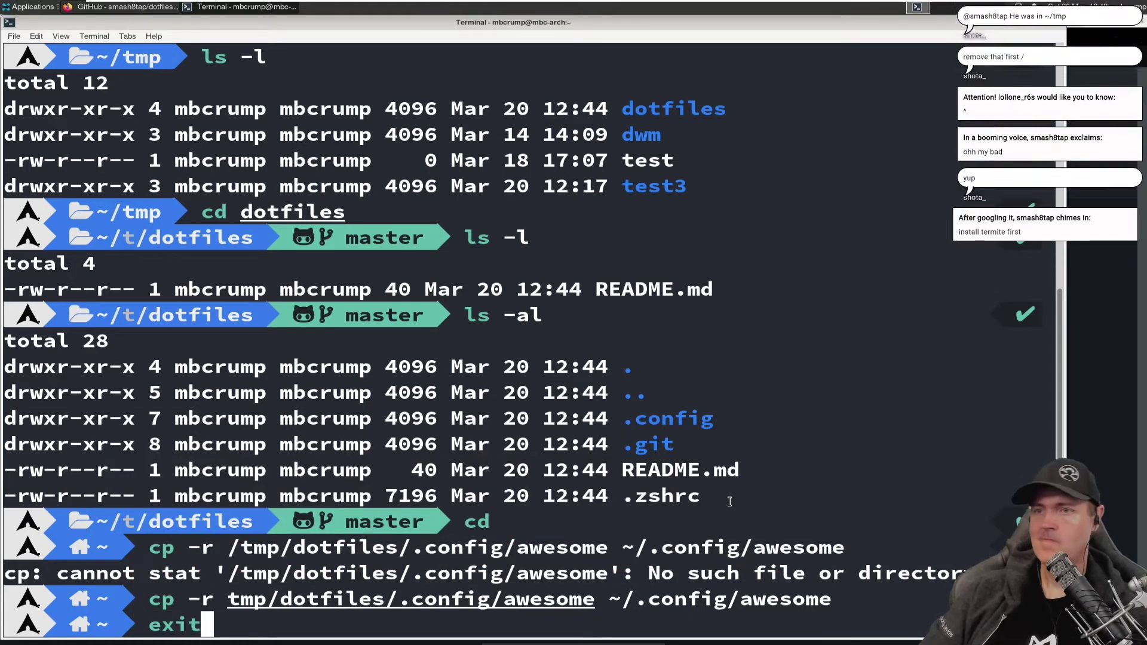
key(Return)
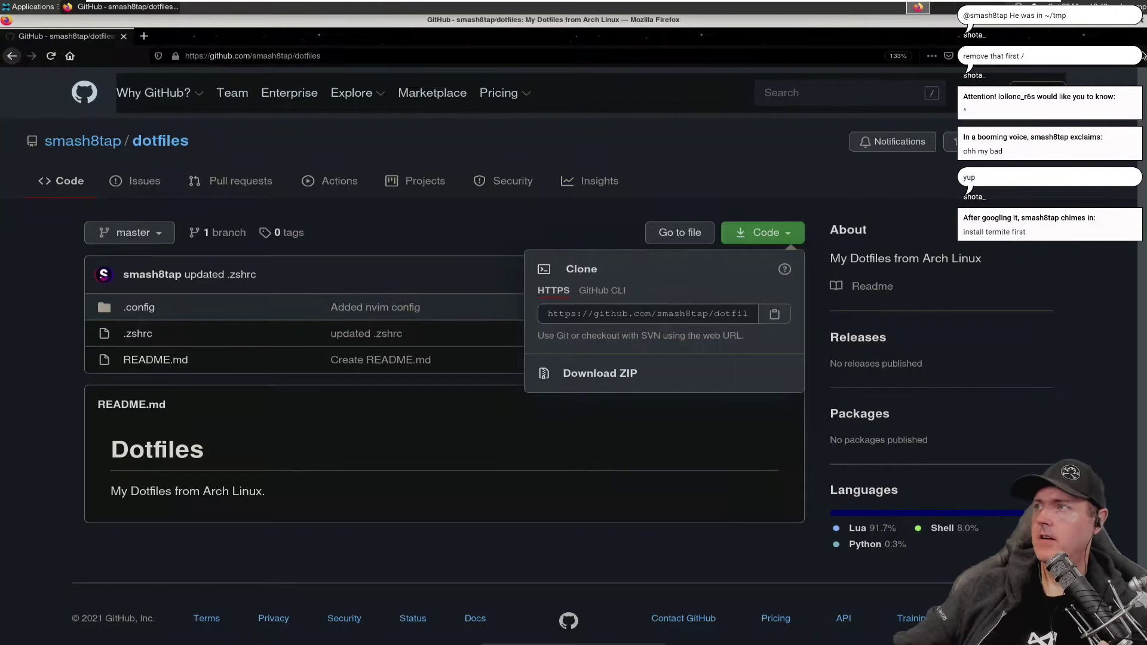
- Quit Firefox, log out of Xfce, and restart the X session with startx
key(ctrl+q)
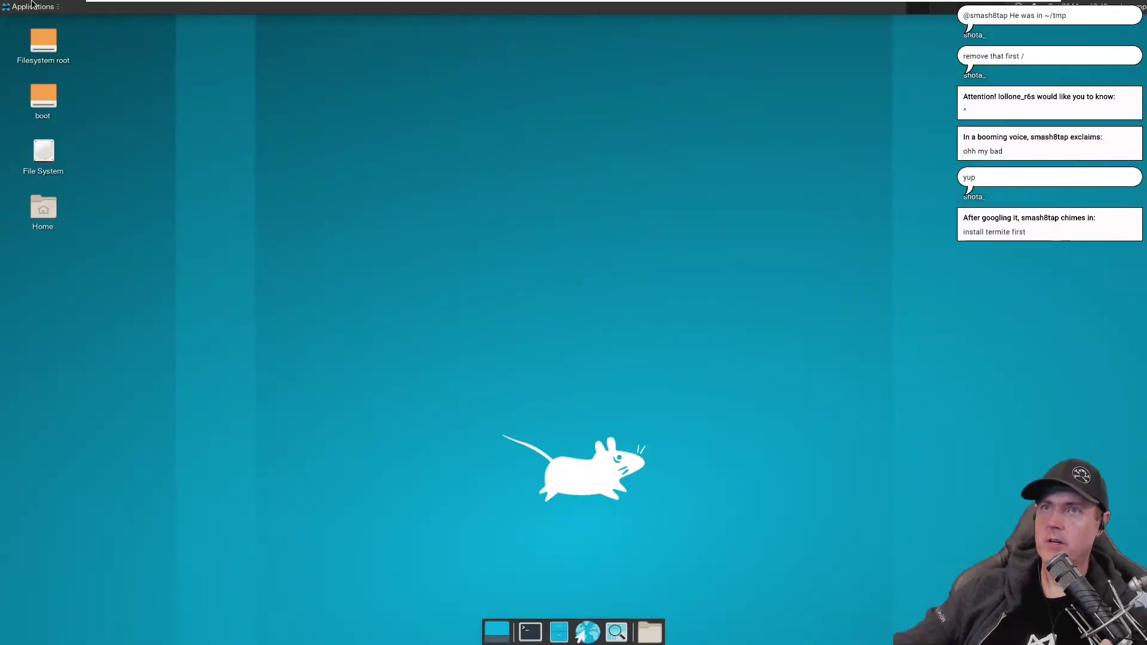
click(31, 4)
click(29, 166)
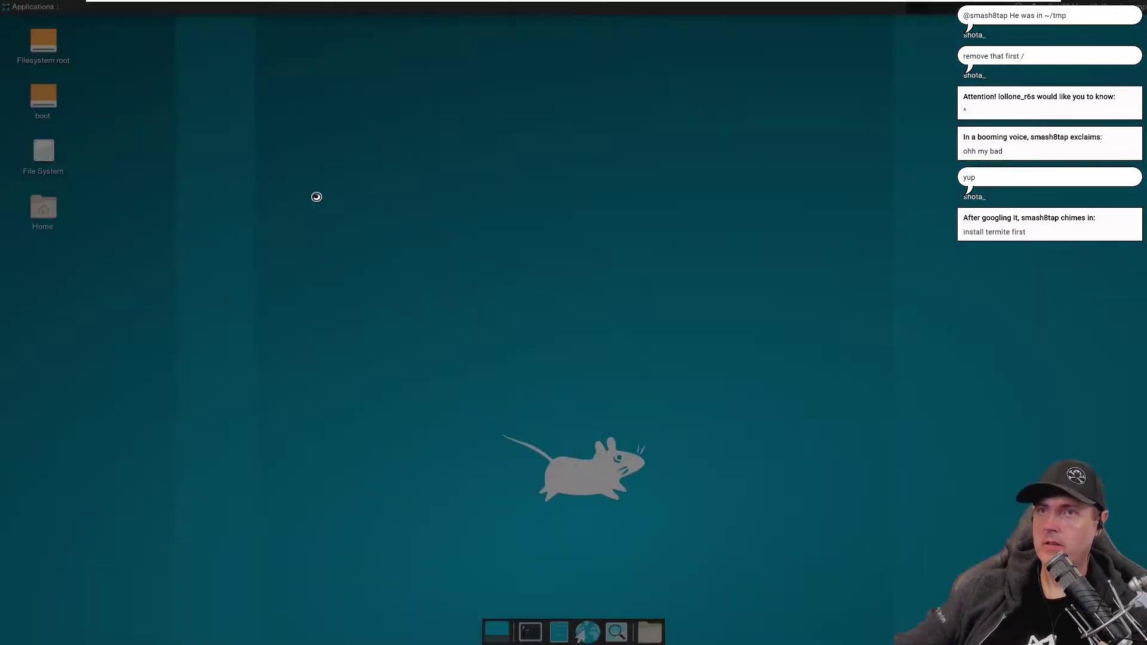
key(Return)
text(startx)
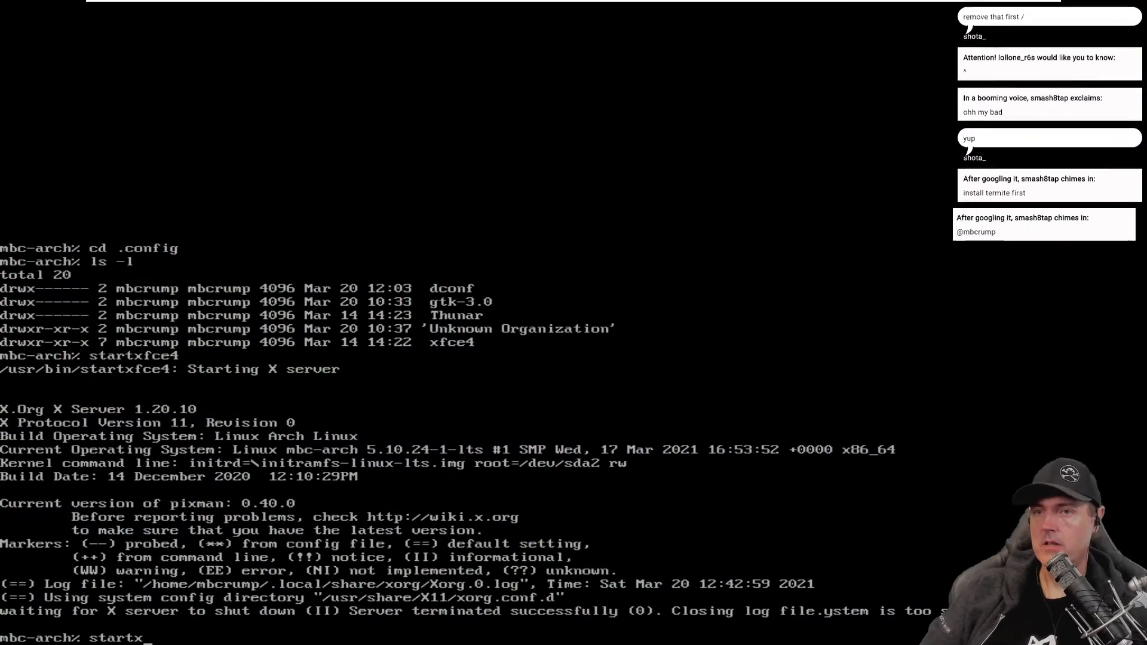
key(Return)
- Set the display resolution to 1920x1440 in Display Settings, apply and keep it
right_click(448, 263)
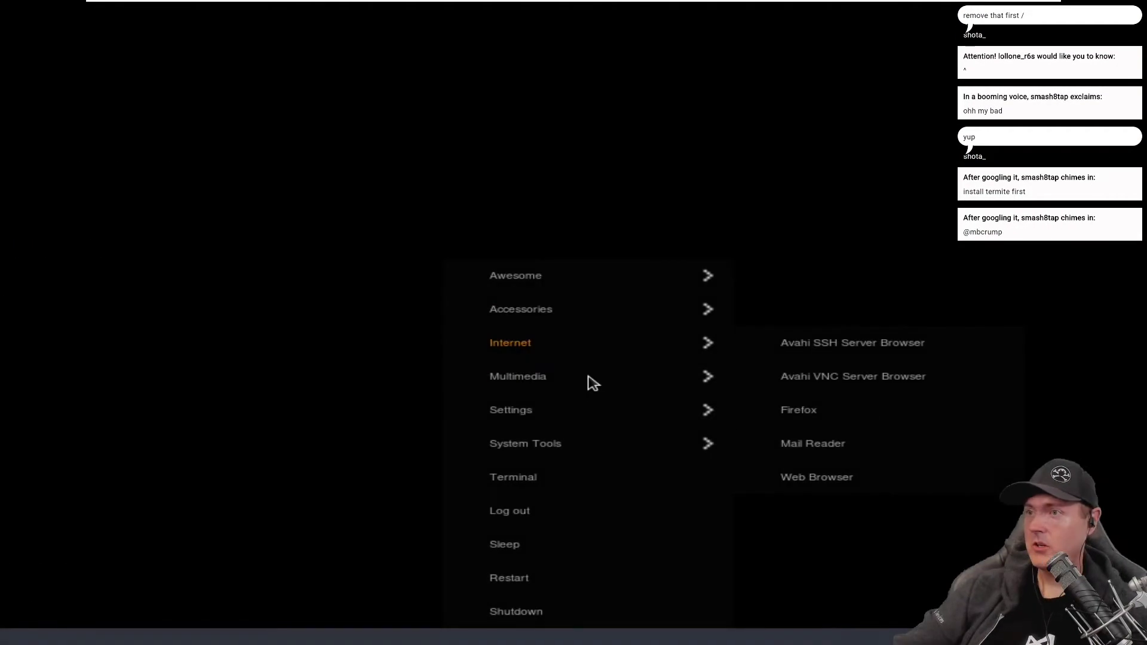
mouse_move(586, 418)
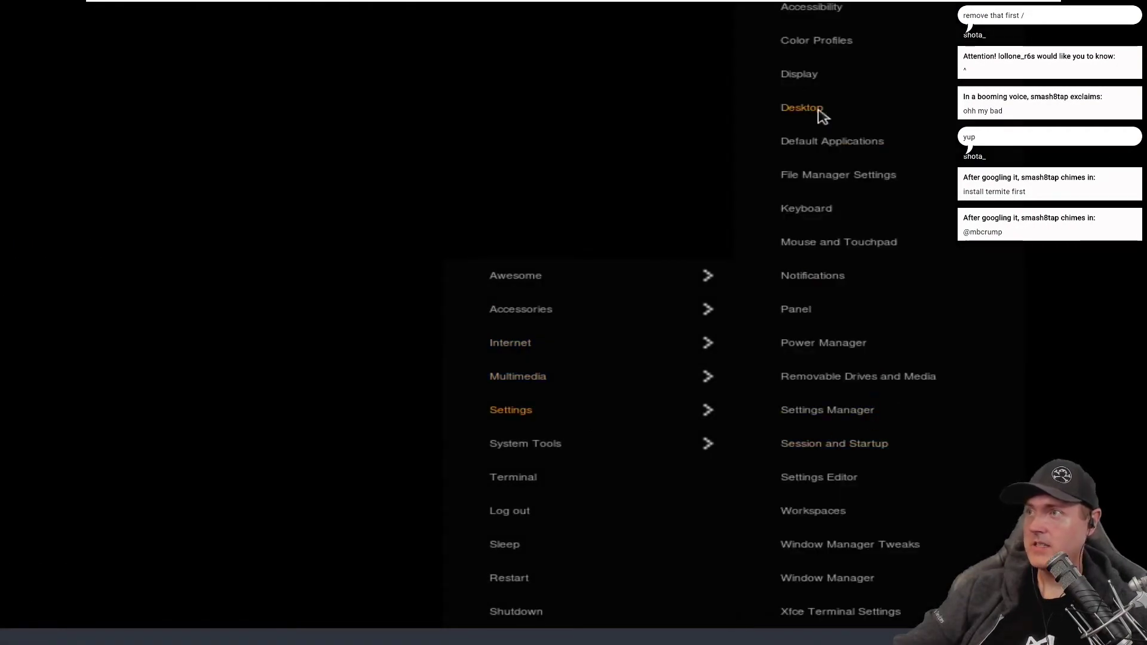
click(799, 74)
click(789, 161)
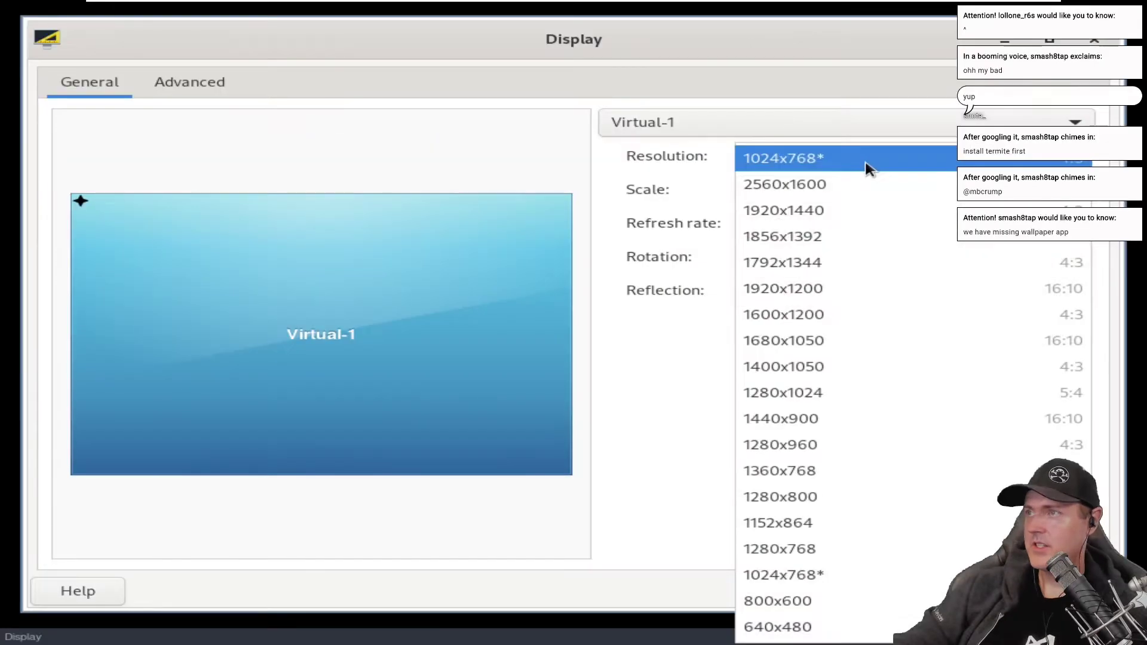
click(788, 214)
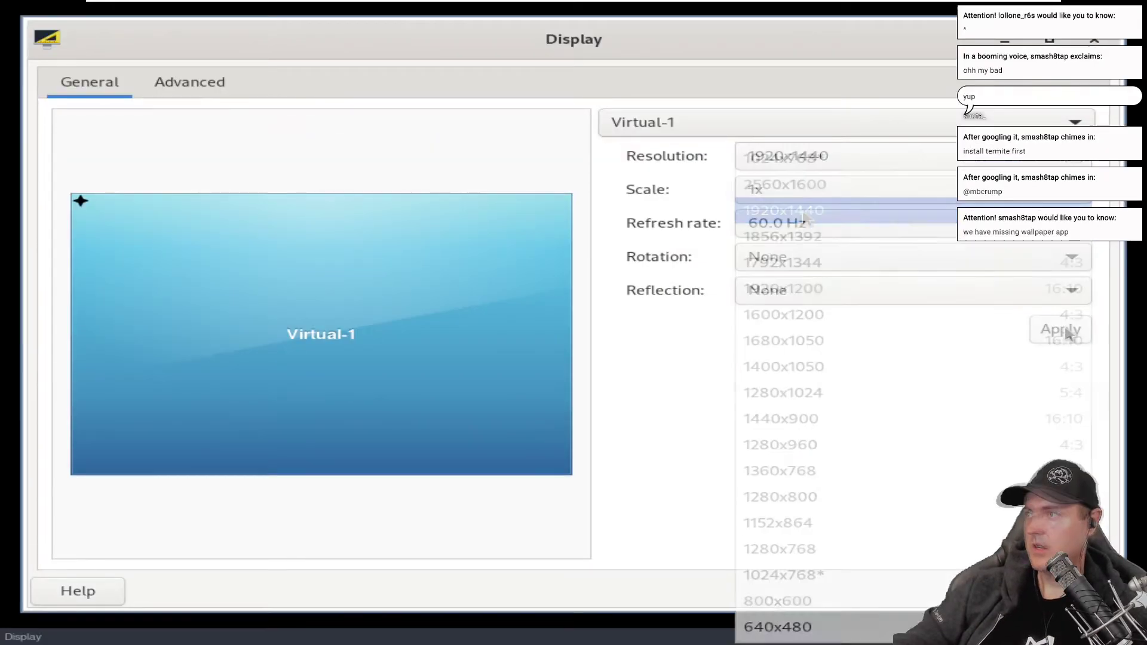
click(1063, 333)
key(Return)
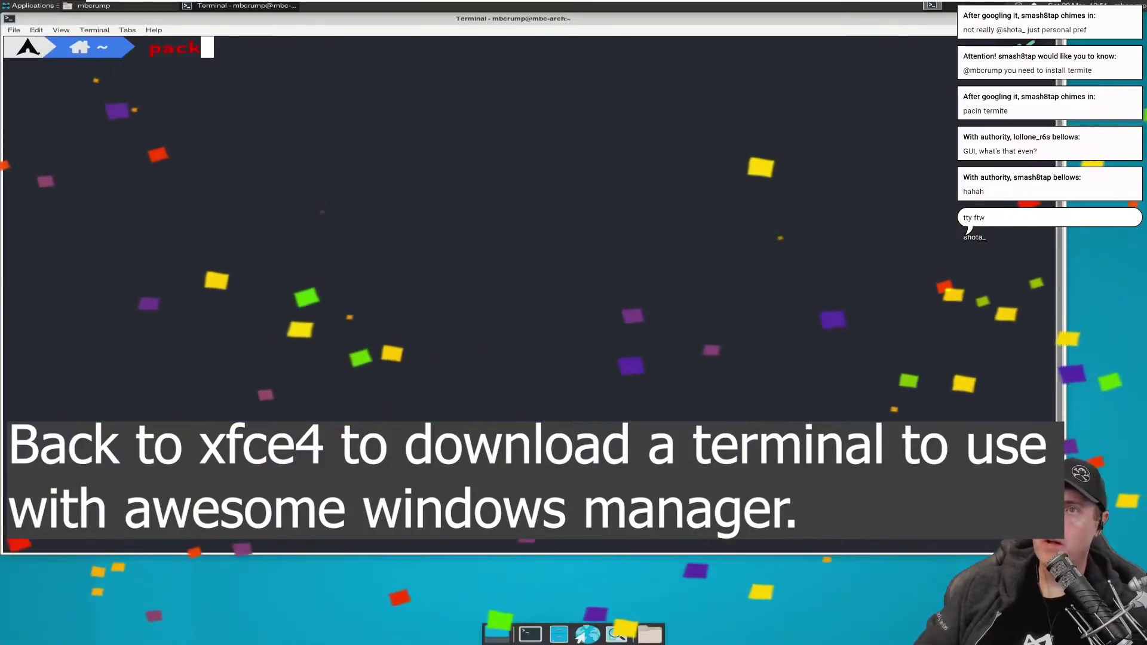
- Install termite with pacupg termite, entering the sudo password and y, then launch it
key(BackSpace)
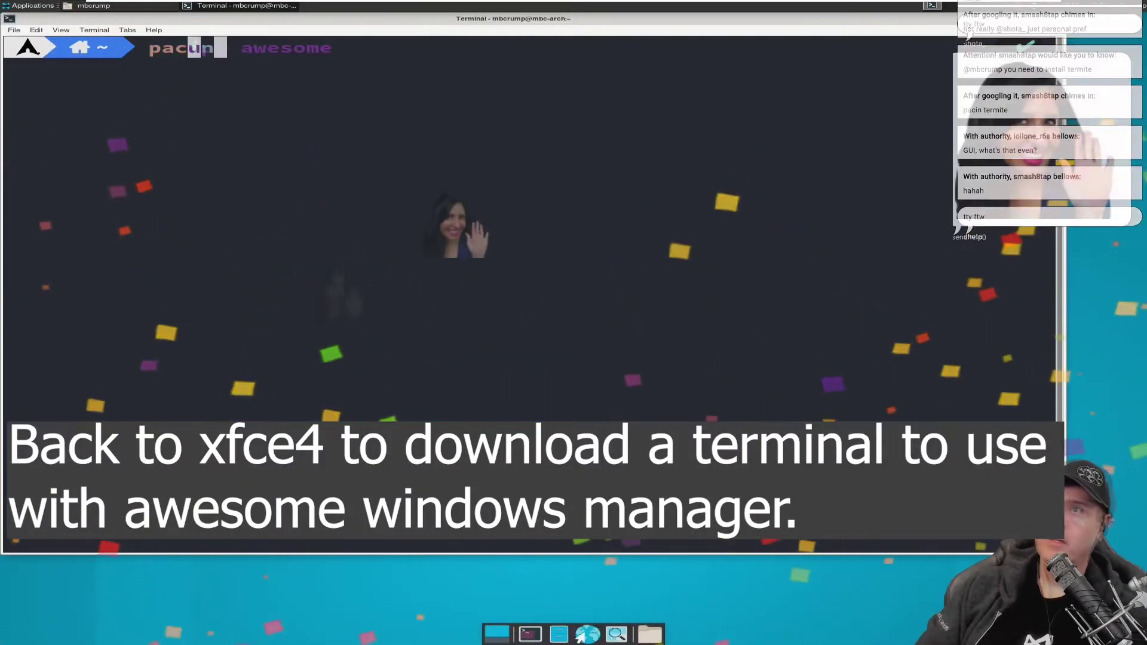
text(upg termite)
key(Return)
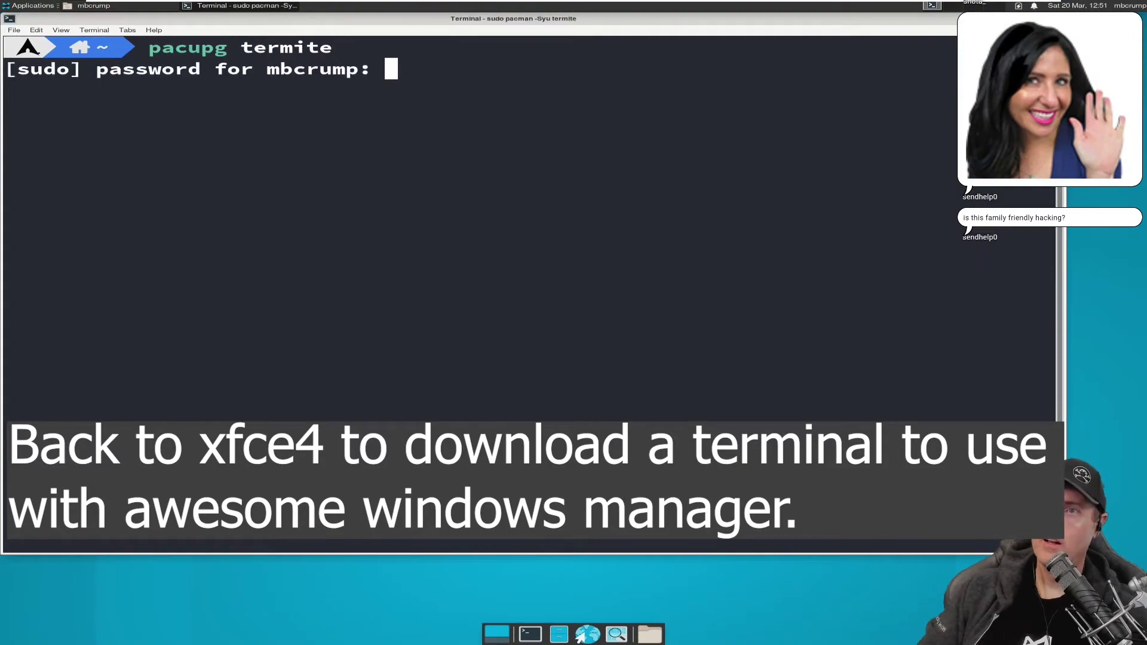
key(Return)
text(y)
key(Return)
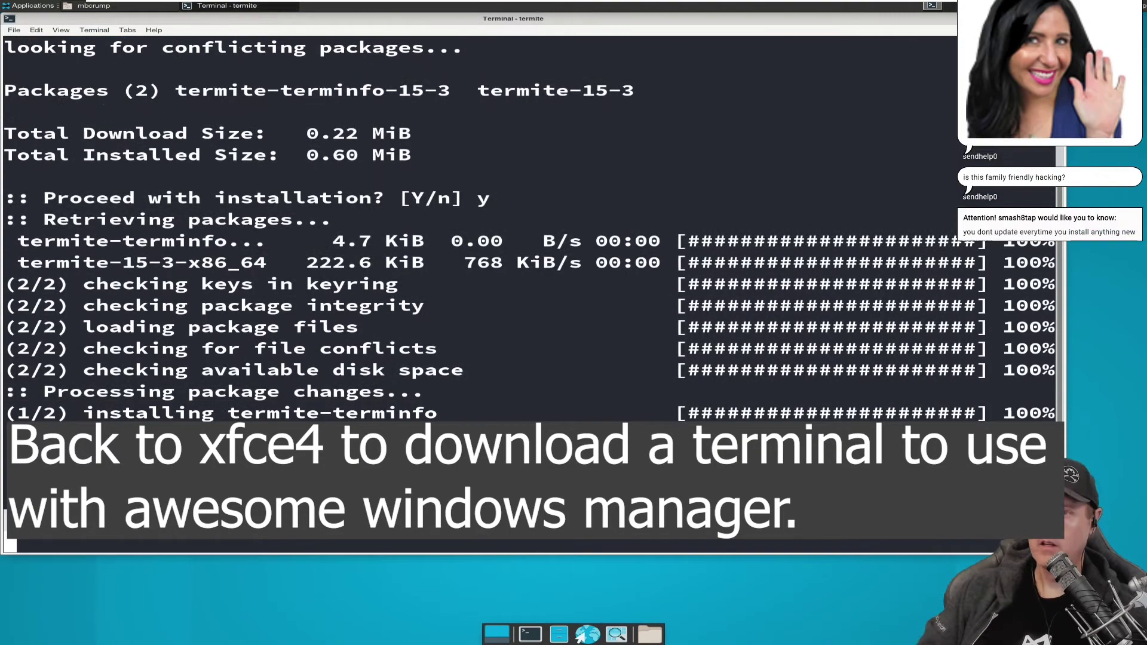
text(termite)
key(Return)
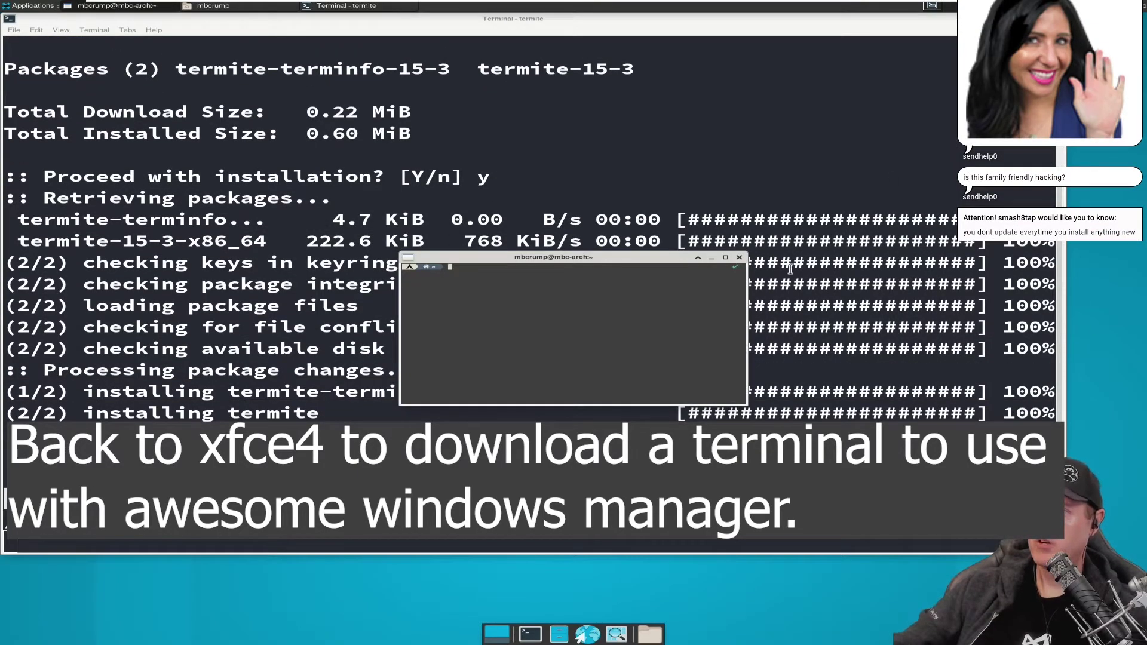
- Close termite, search 'paru github', and open the Morganamilo/paru repository result
click(738, 258)
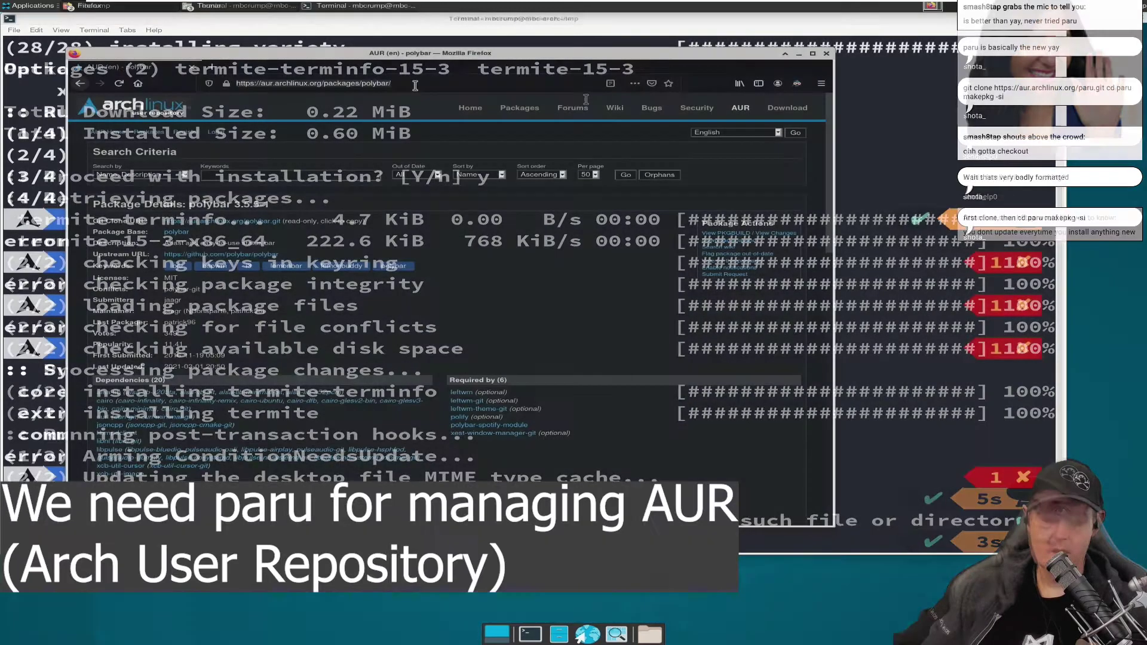
text(p)
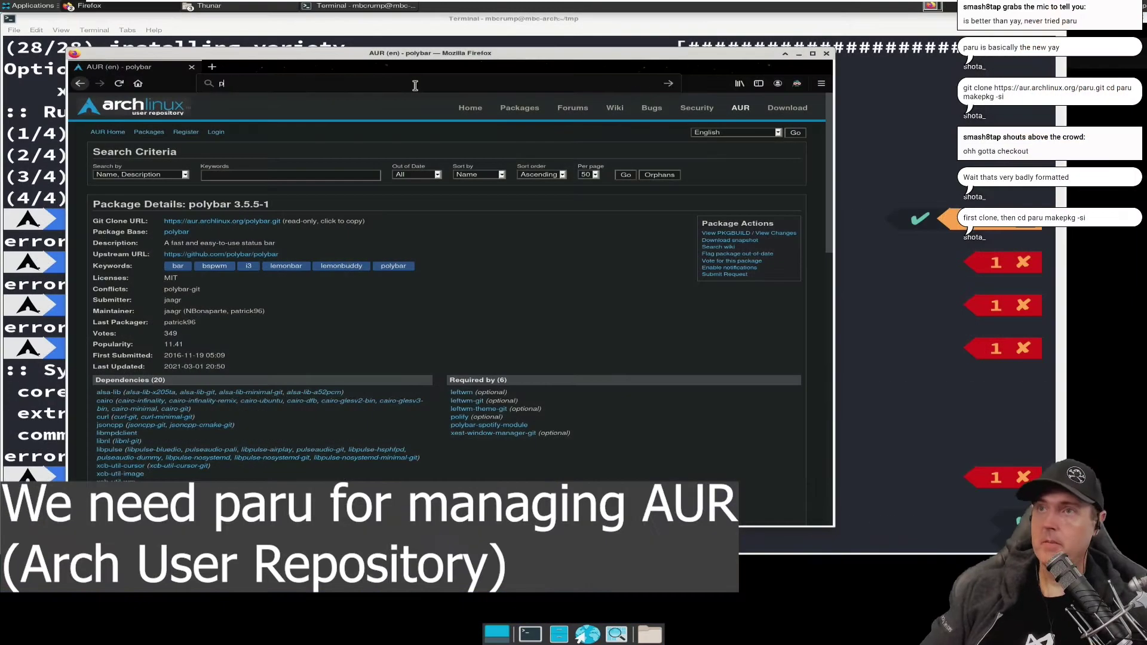
text(aru gi)
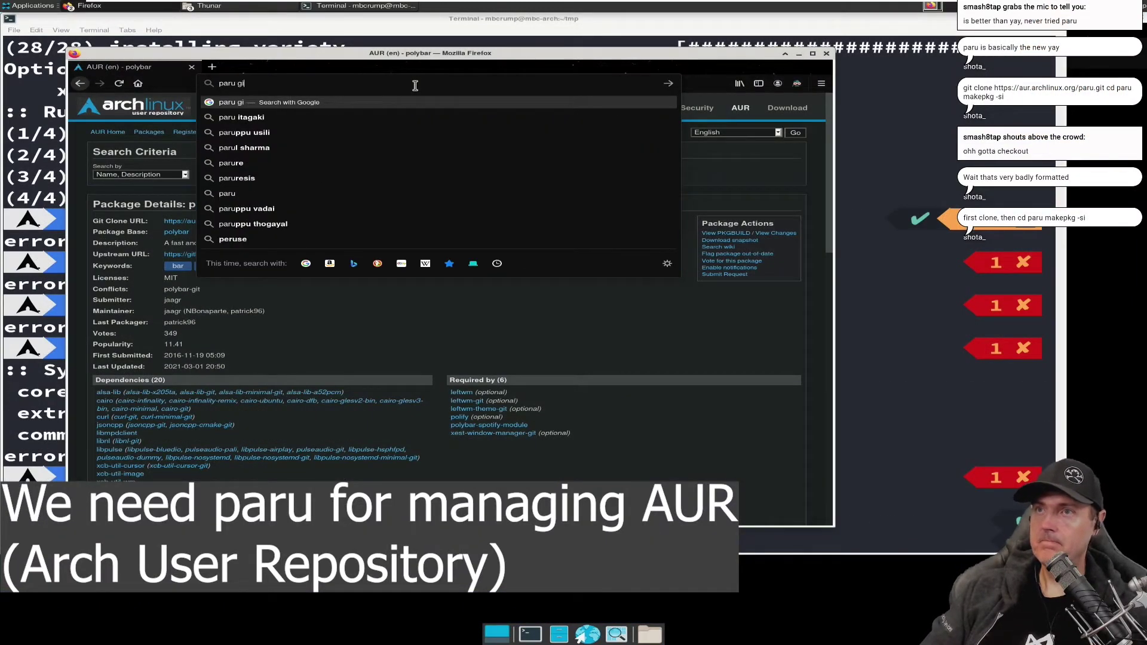
text(thub)
key(Return)
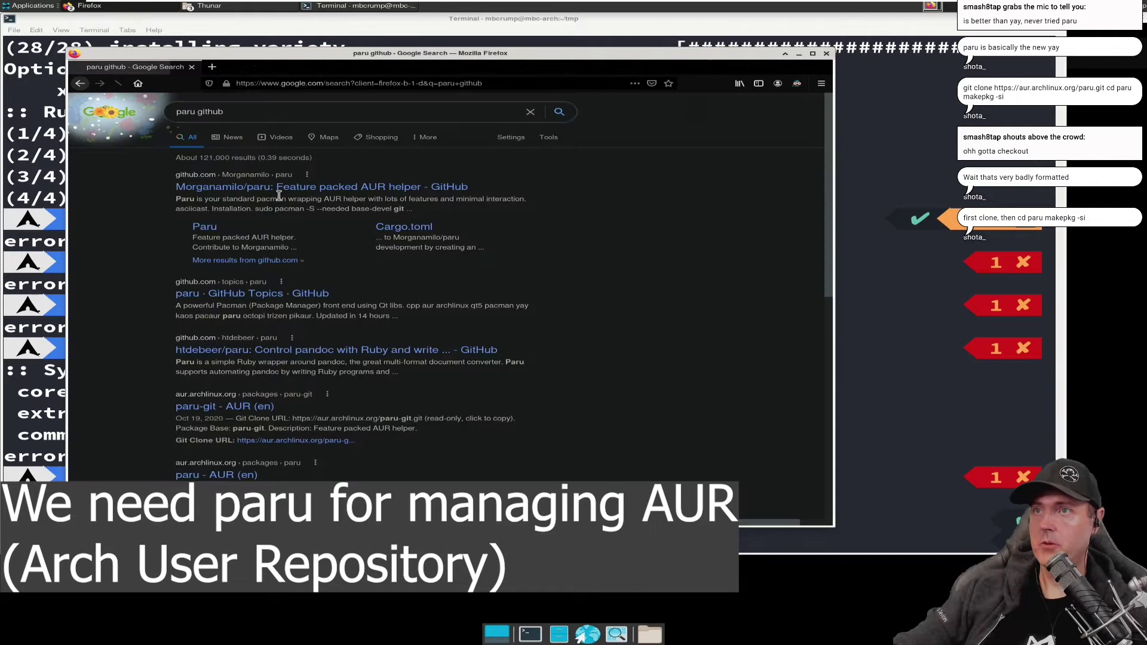
click(332, 190)
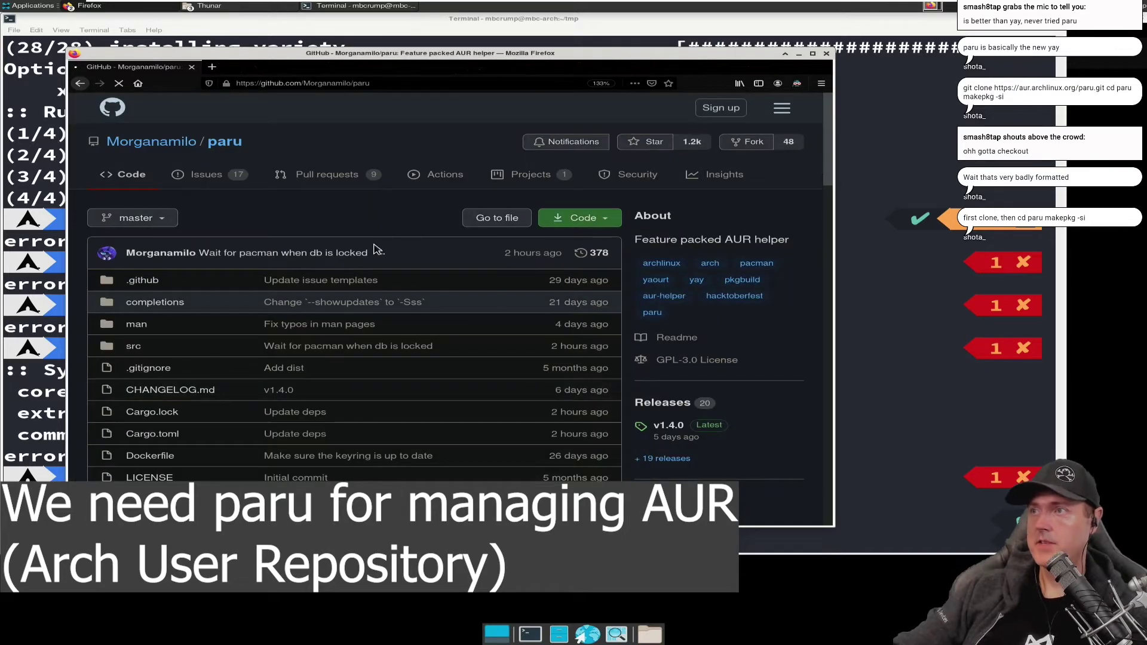
- Scroll down to the Installation instructions and drag the browser aside to reveal the terminal
scroll(368, 298, down, 5)
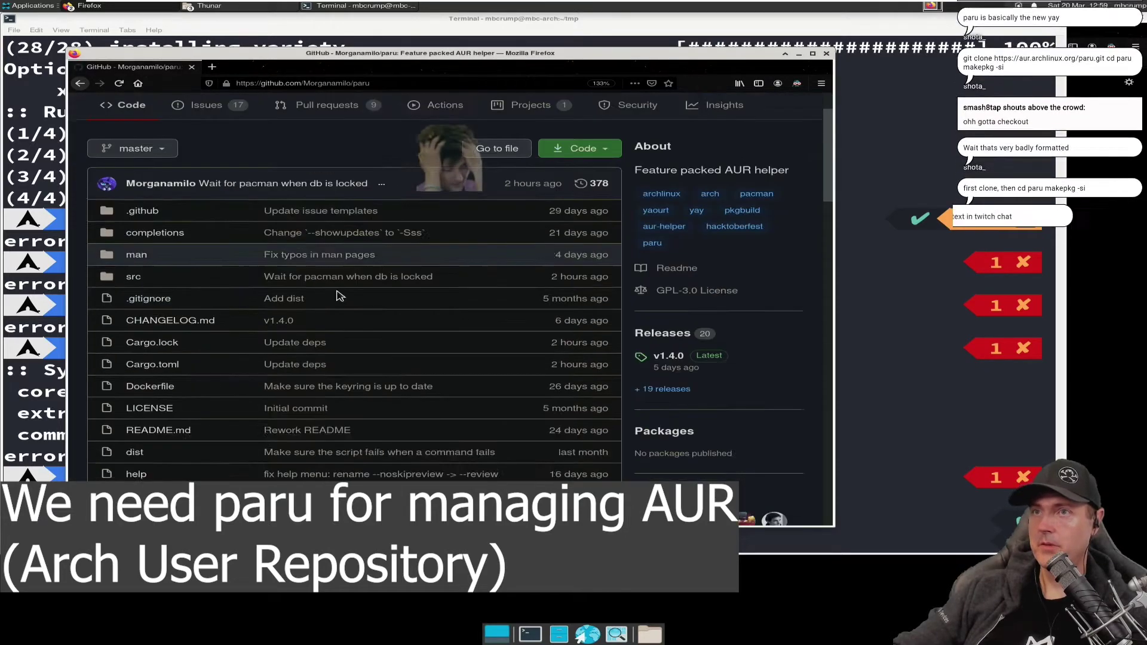
scroll(369, 299, down, 8)
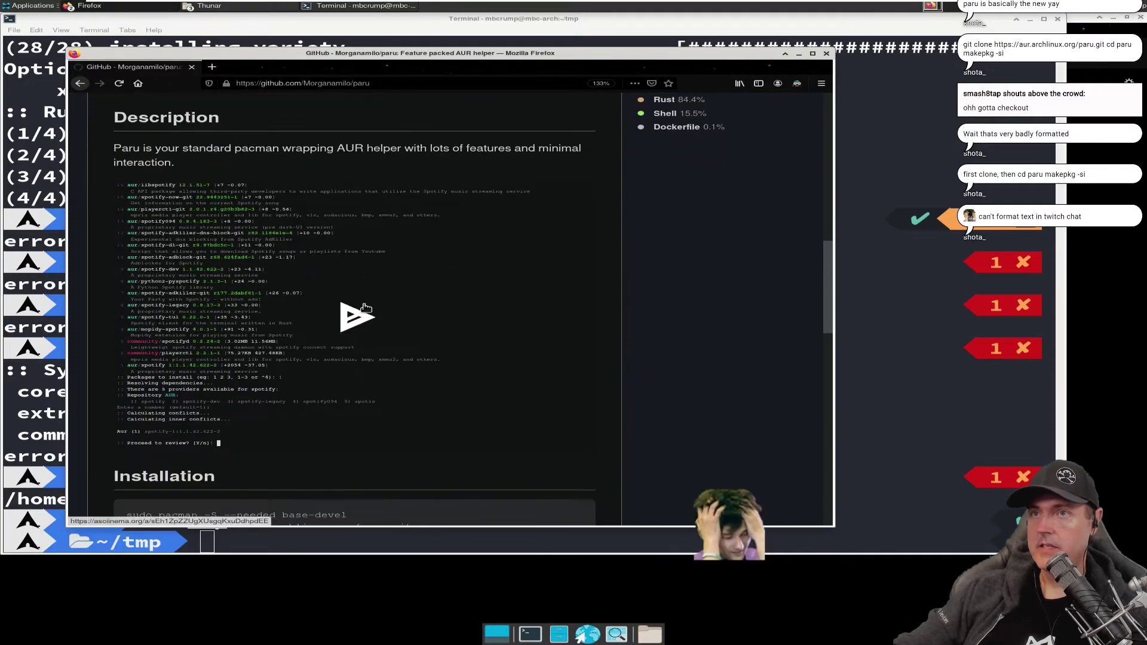
scroll(365, 308, down, 3)
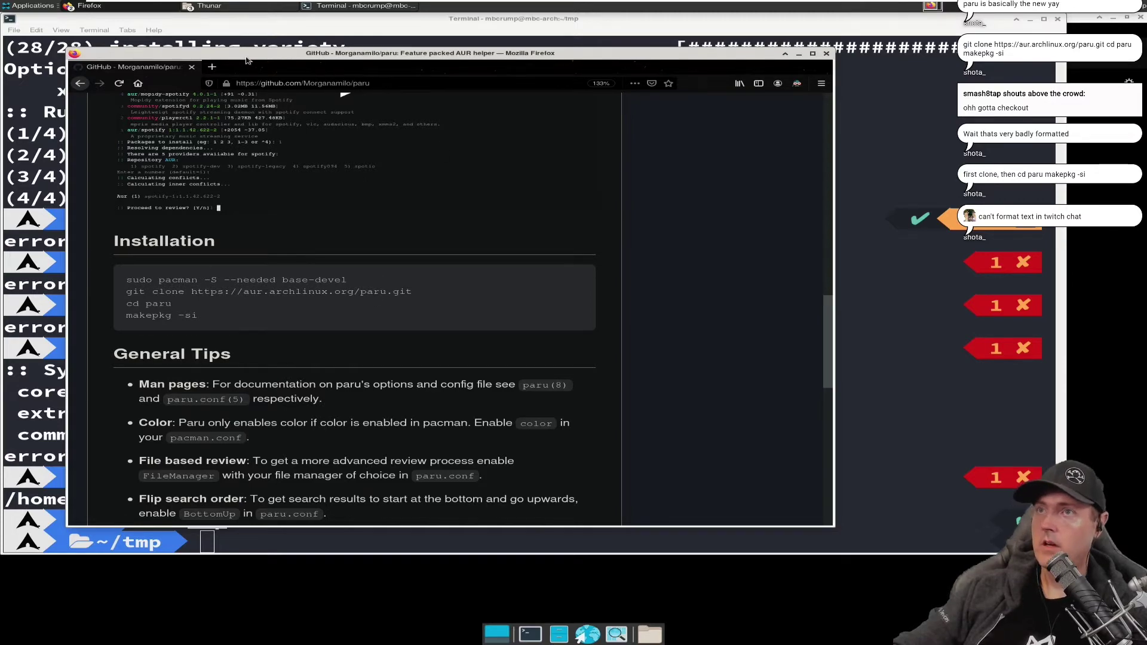
drag(248, 59, 631, 143)
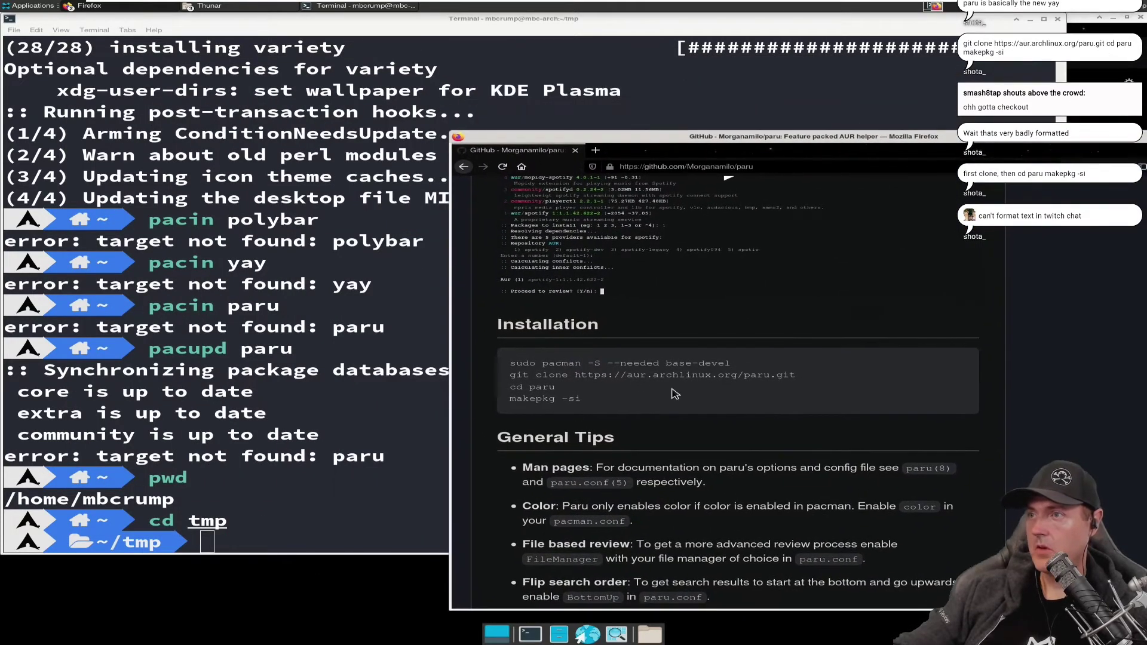
- Copy the base-devel install command from the README and run it in the terminal
drag(512, 364, 739, 370)
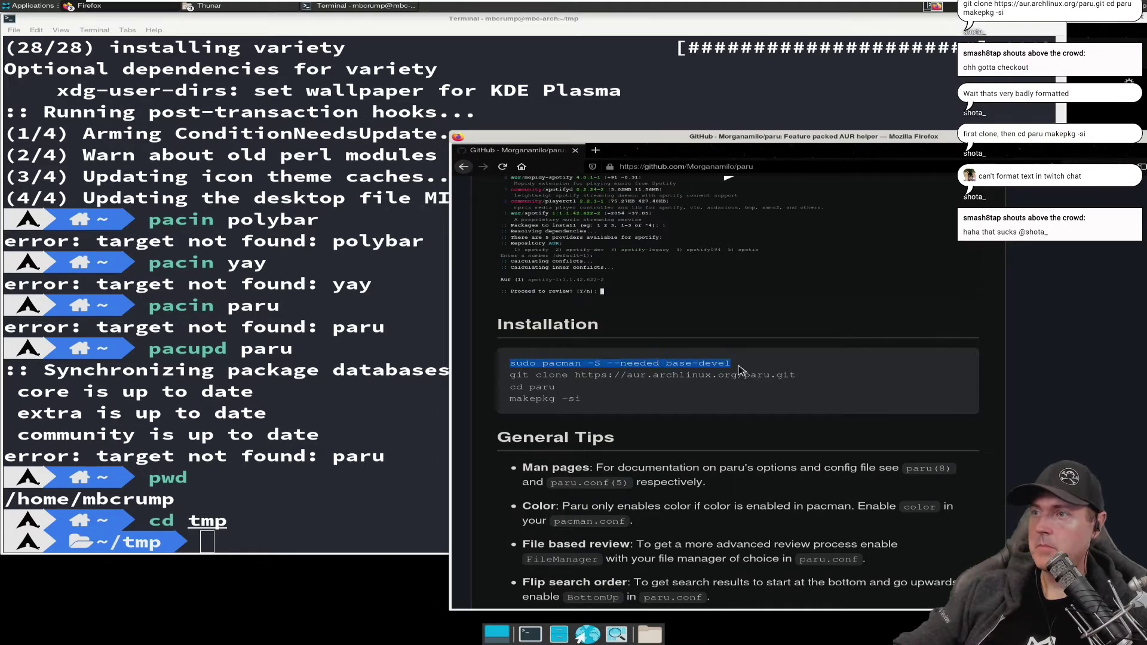
right_click(696, 365)
click(720, 367)
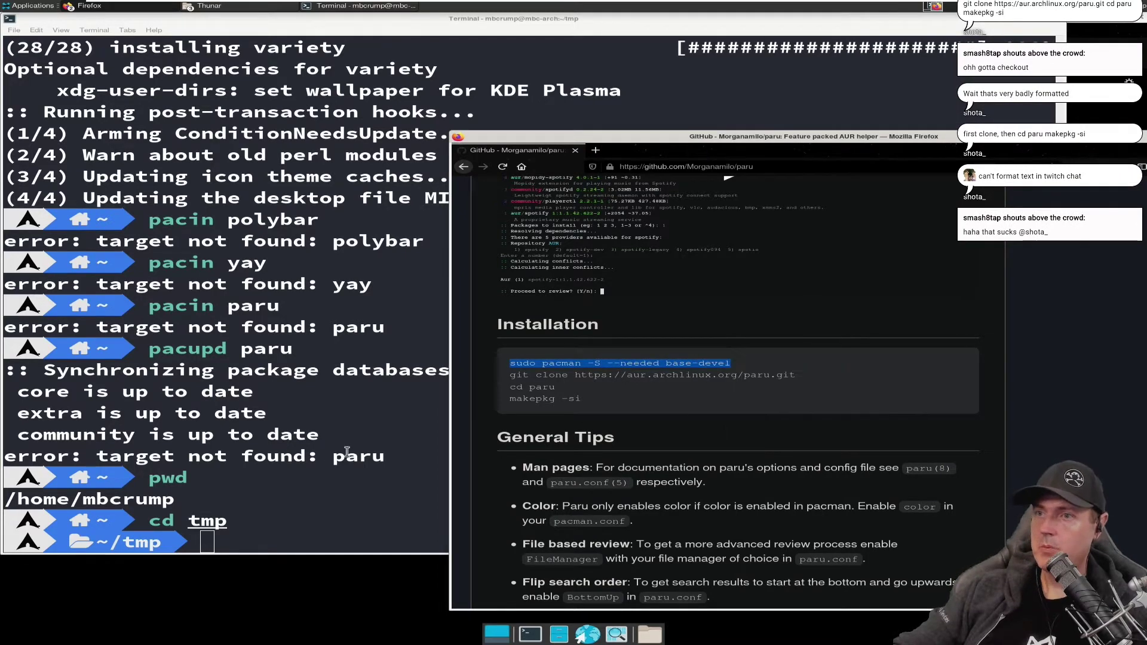
right_click(369, 418)
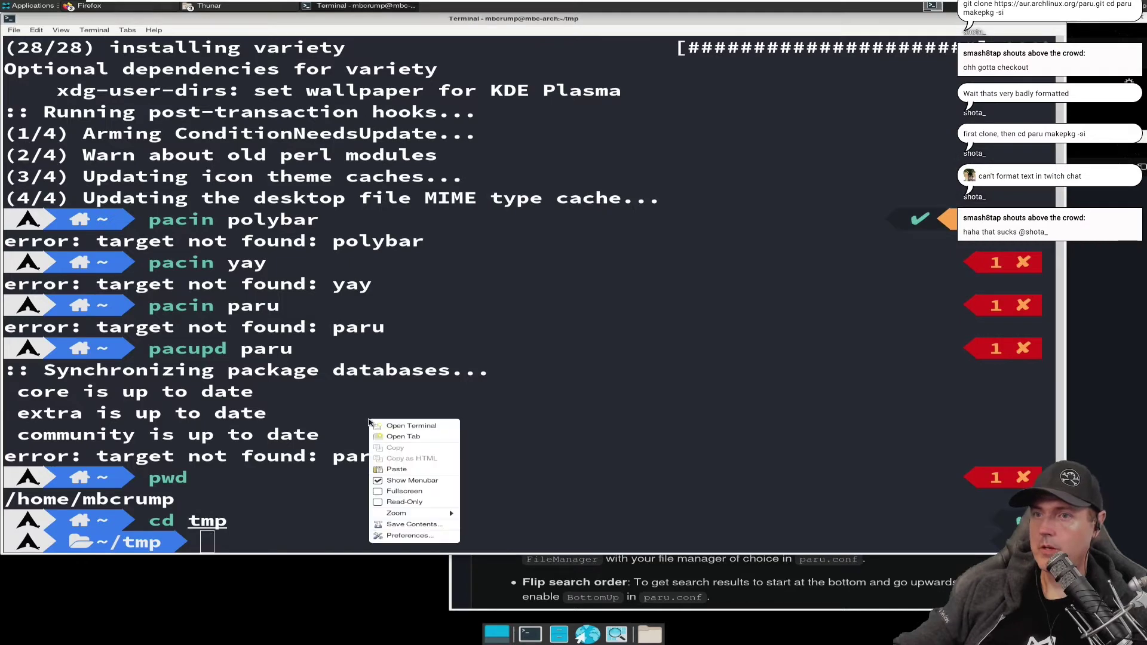
click(404, 469)
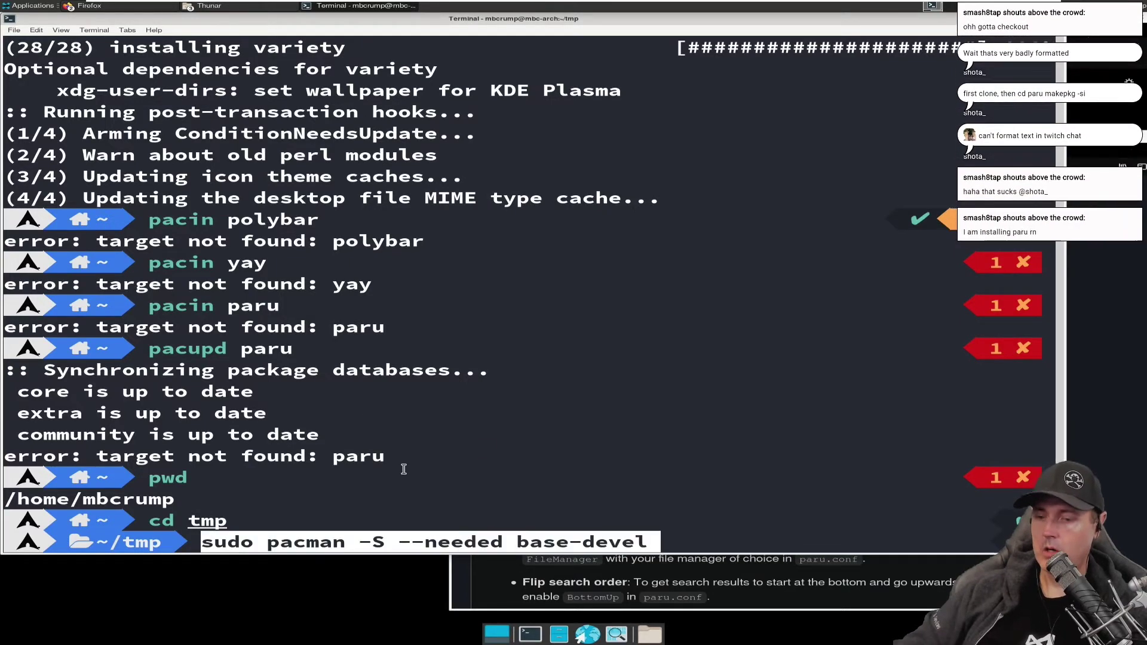
key(Return)
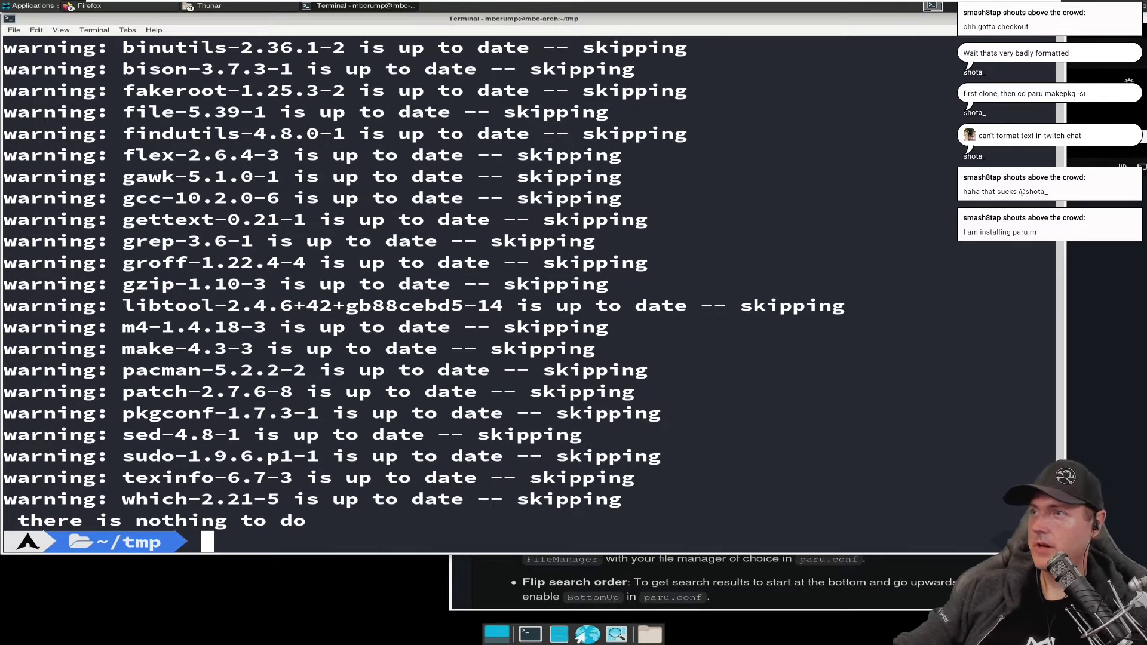
- Copy the paru git clone command from the README and run it to clone into ~/tmp
key(alt+Tab)
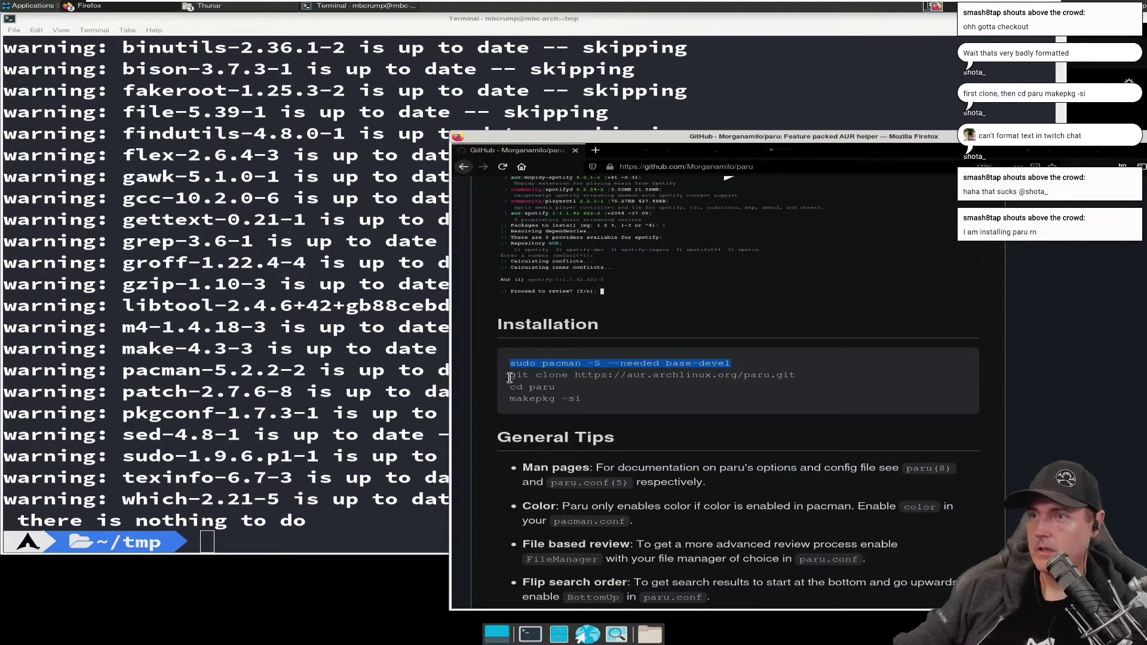
mouse_move(509, 376)
mouse_down()
mouse_move(807, 377)
mouse_move(778, 374)
mouse_up()
right_click(778, 374)
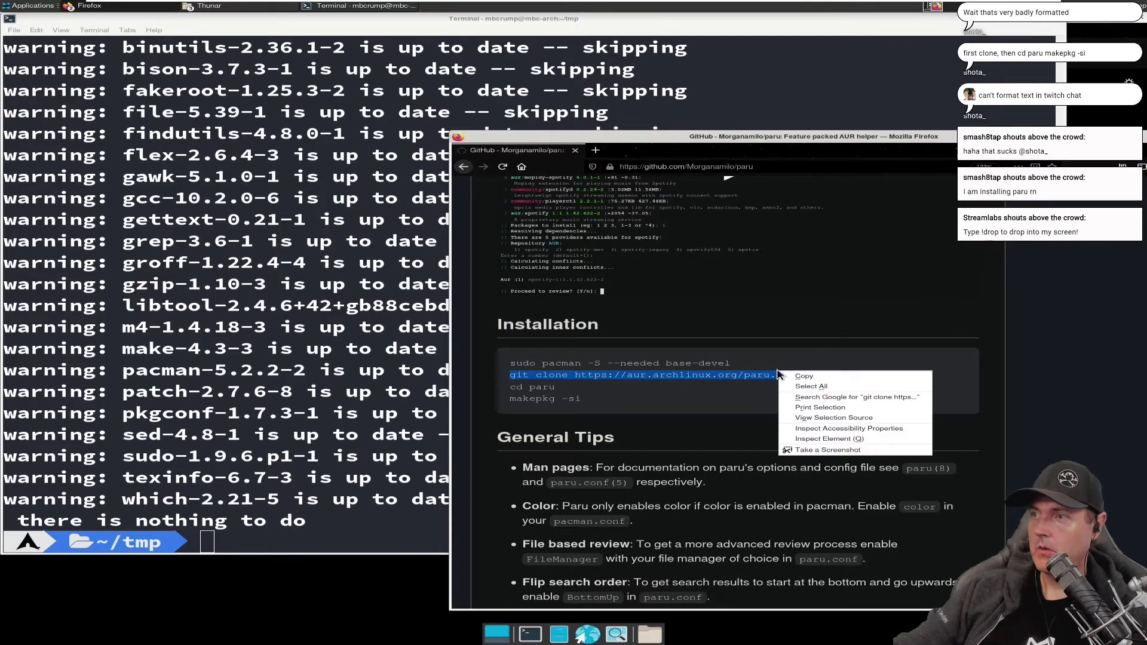
click(803, 376)
right_click(313, 441)
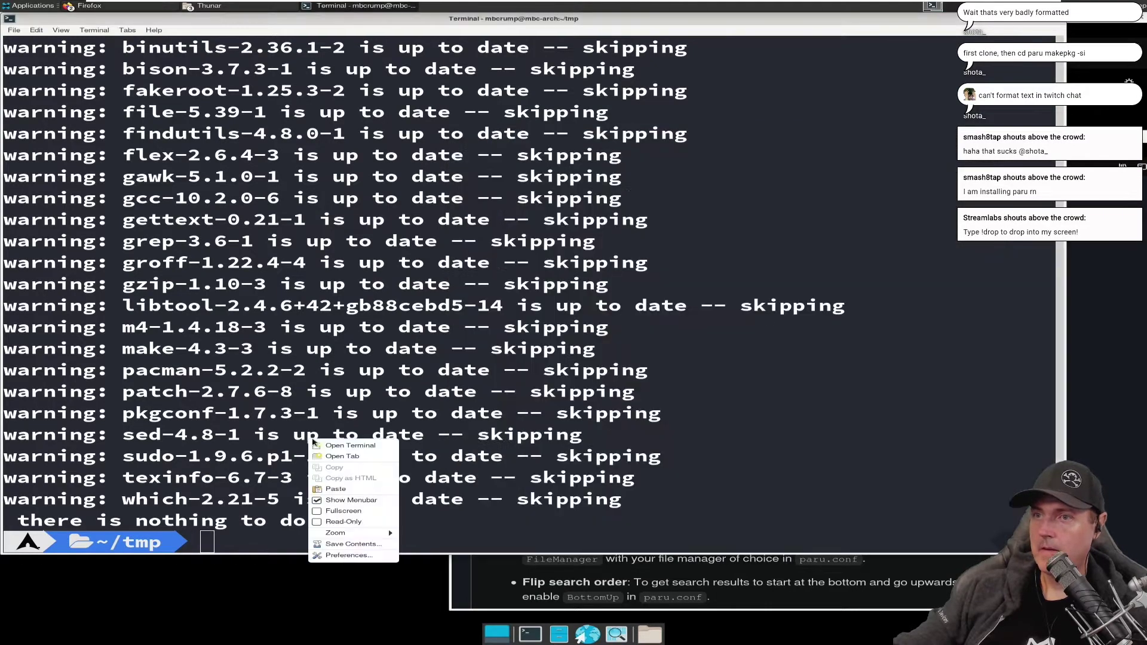
click(352, 488)
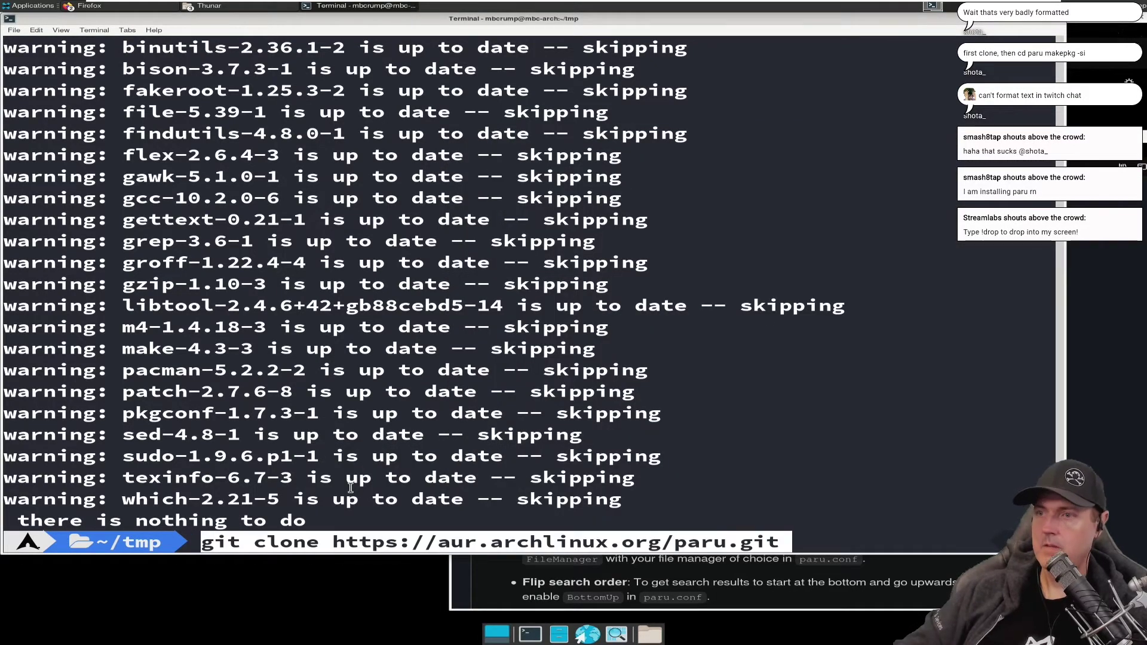
key(Return)
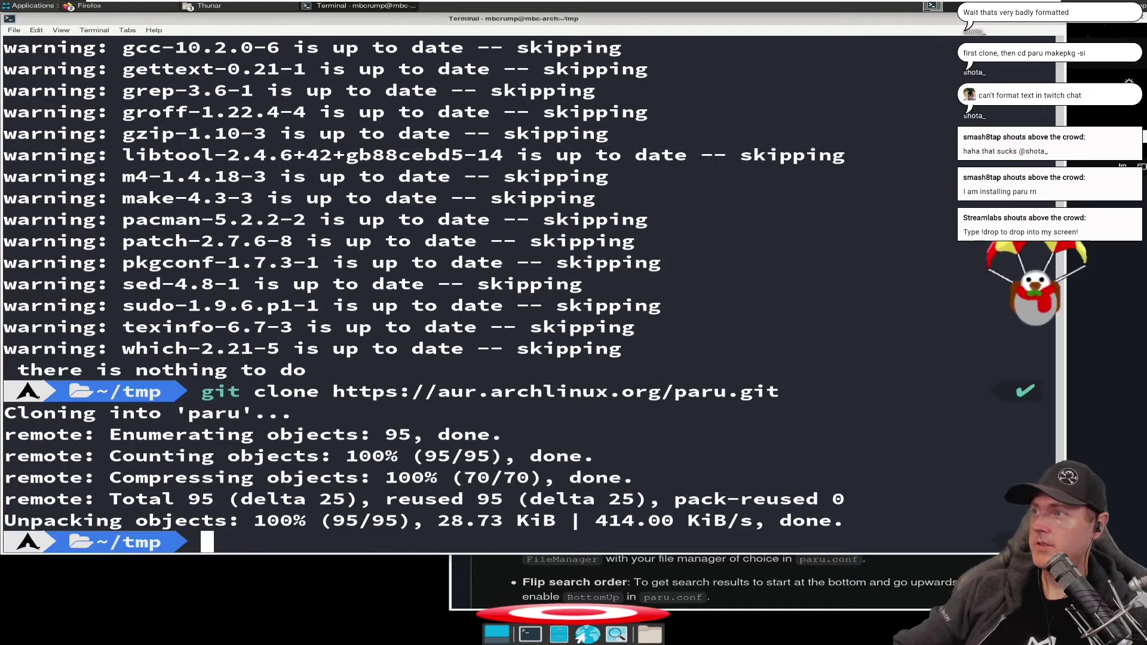
- Copy the makepkg -si command from the paru README
click(583, 633)
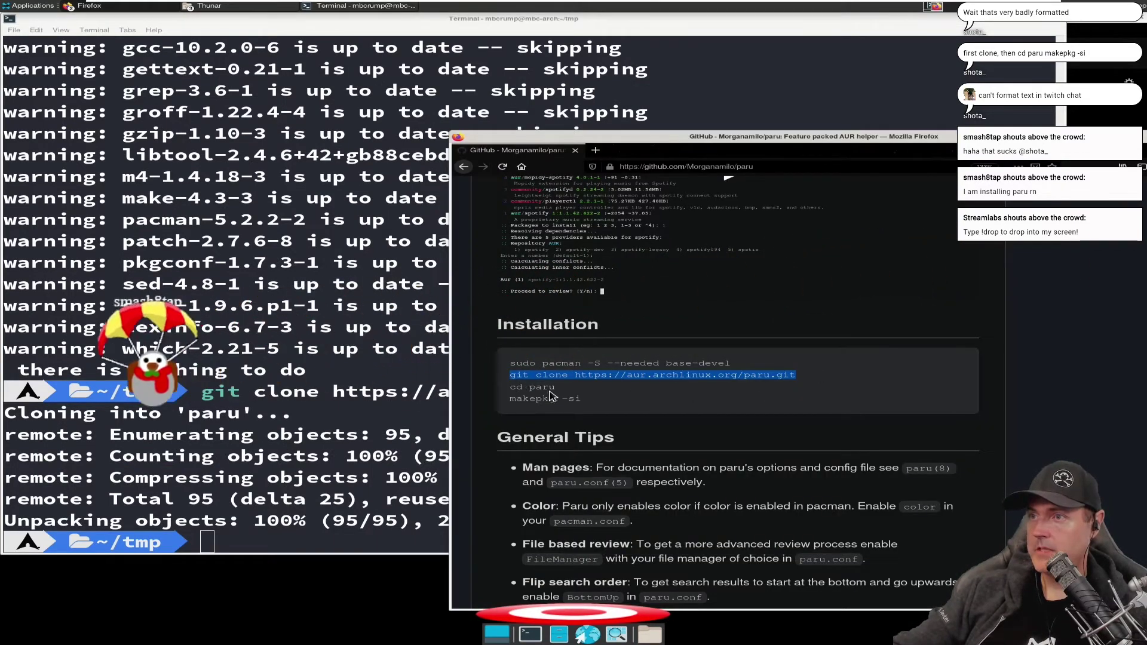
drag(583, 399, 513, 400)
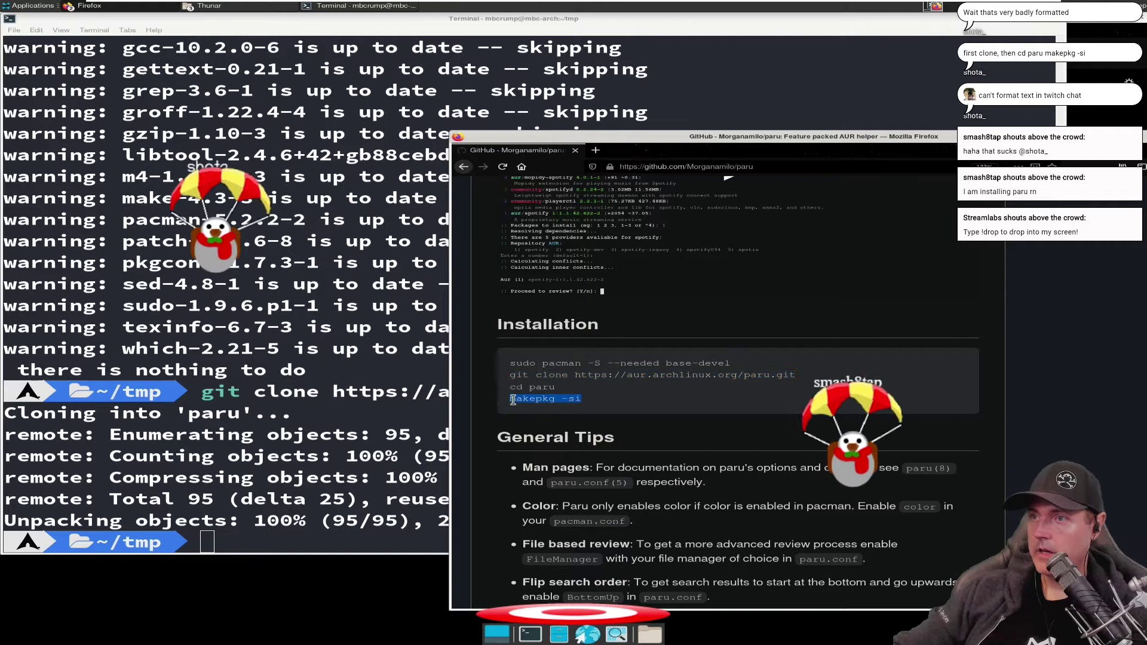
right_click(513, 399)
click(534, 405)
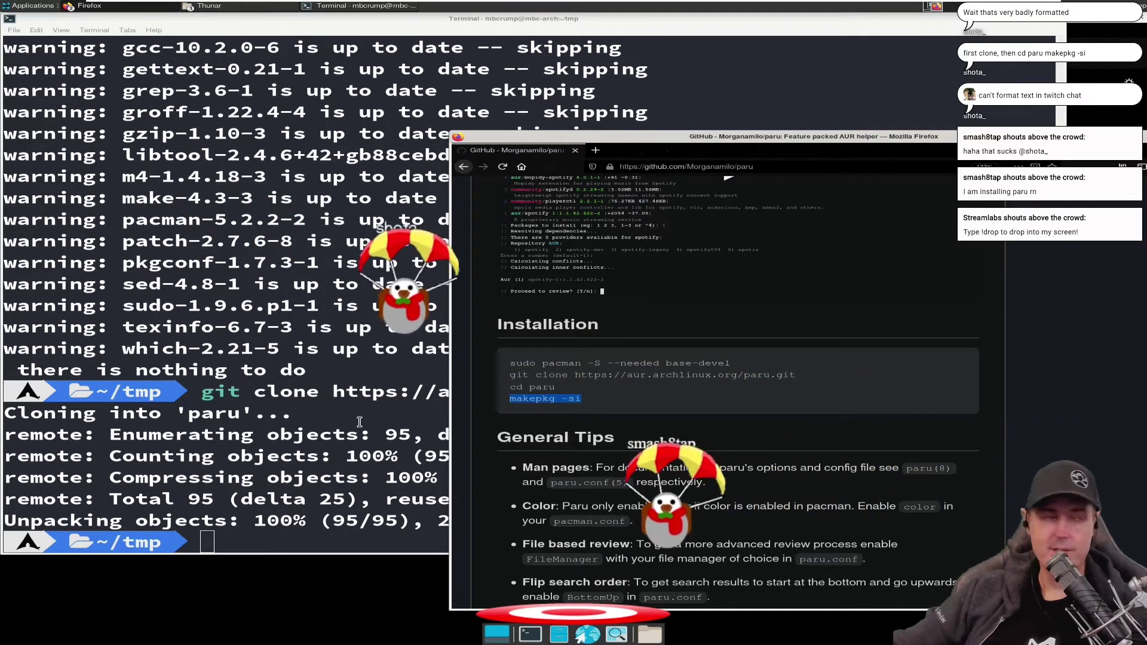
- Enter ~/tmp/paru and run makepkg -si, accepting rust as the cargo dependency
click(311, 497)
text(cd )
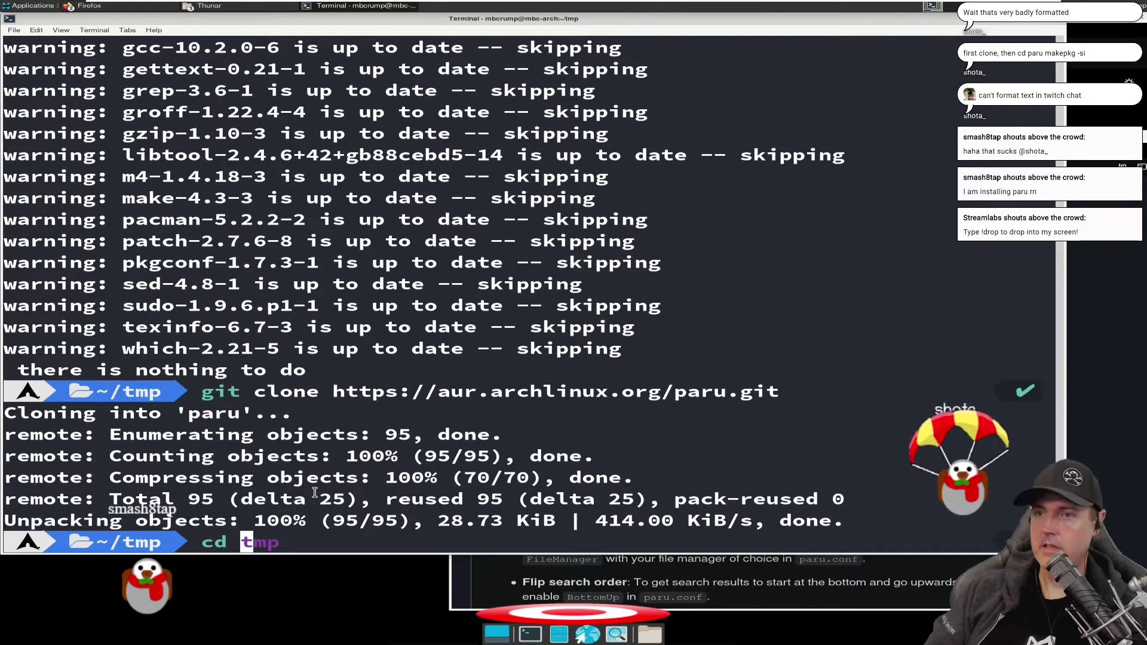
text(p)
key(Tab)
key(Return)
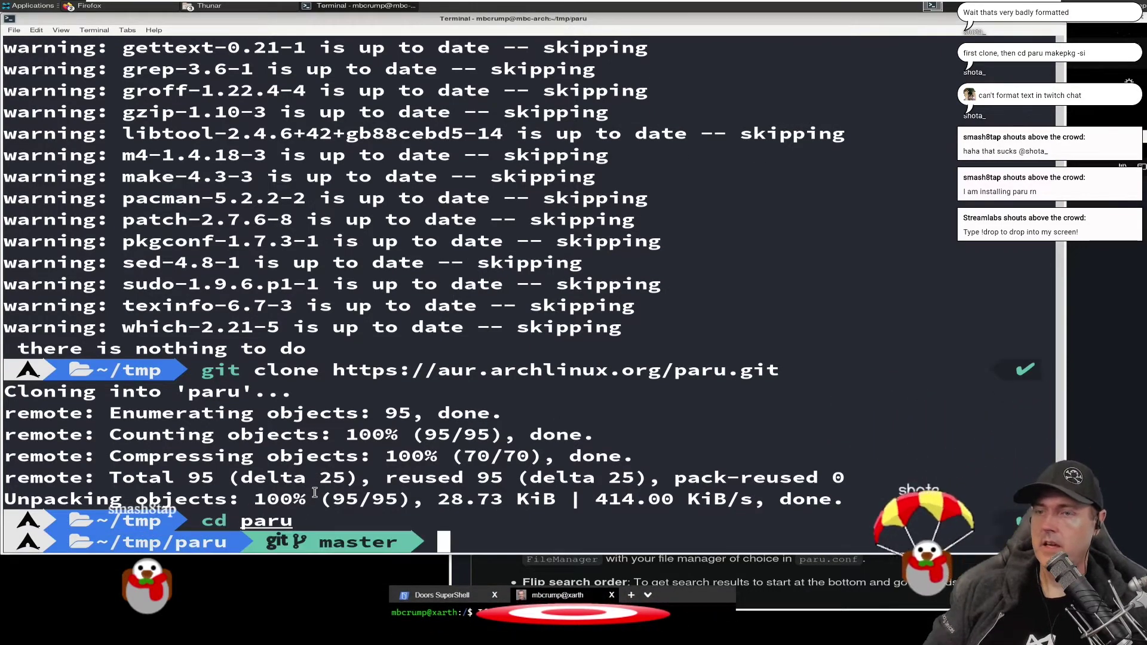
text(makepkg -si)
key(Return)
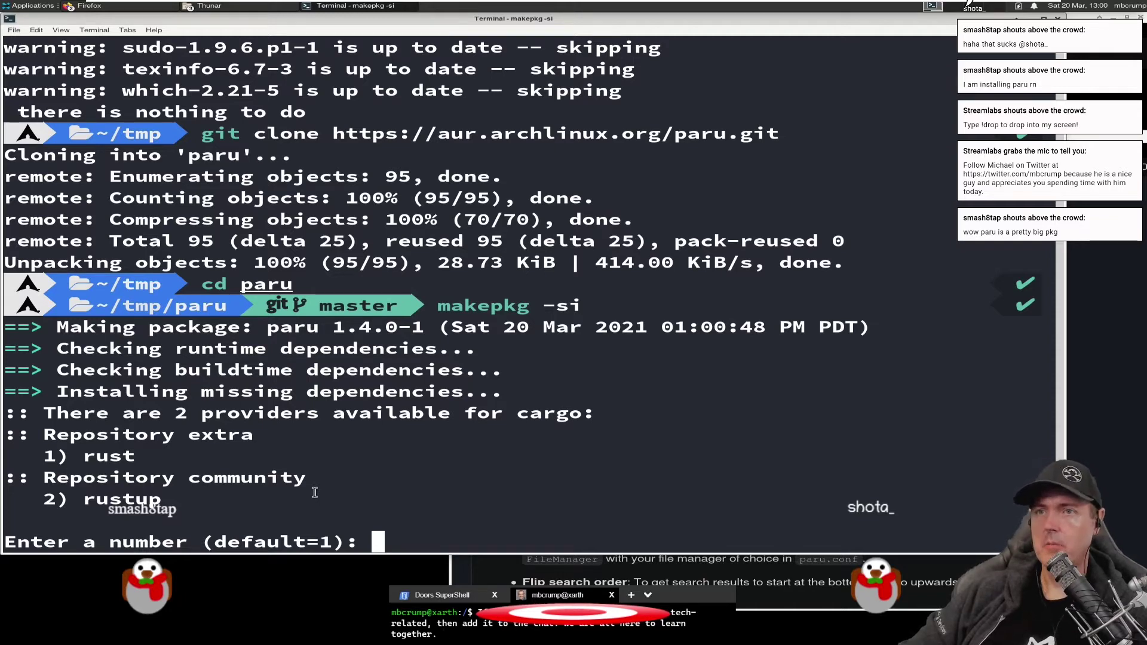
key(Return)
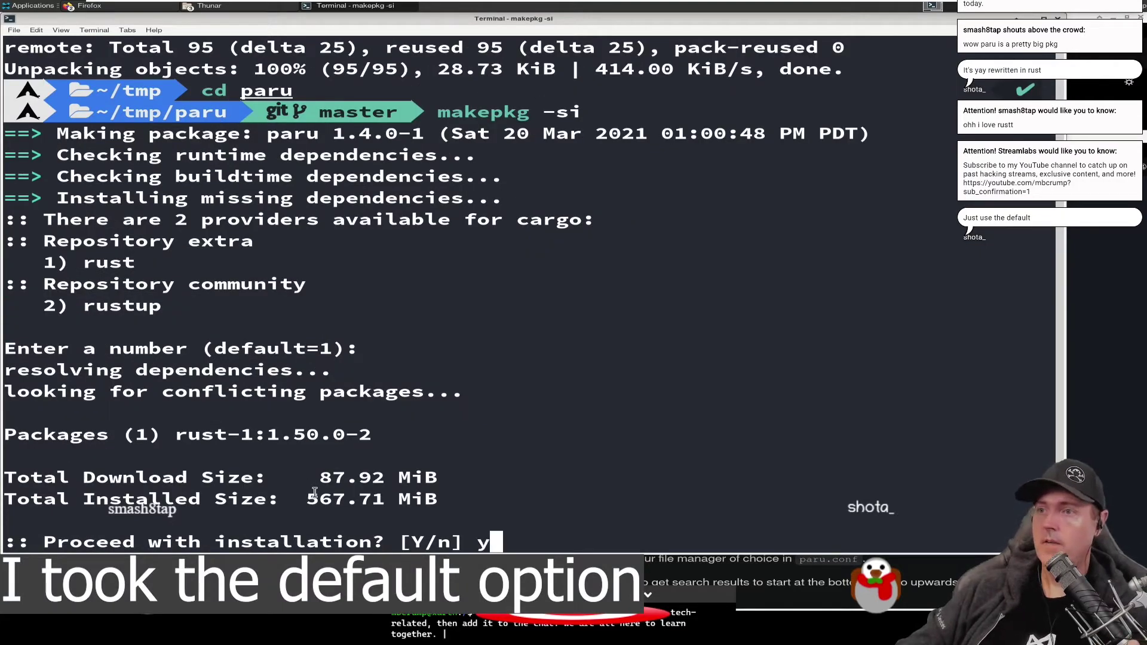
key(Return)
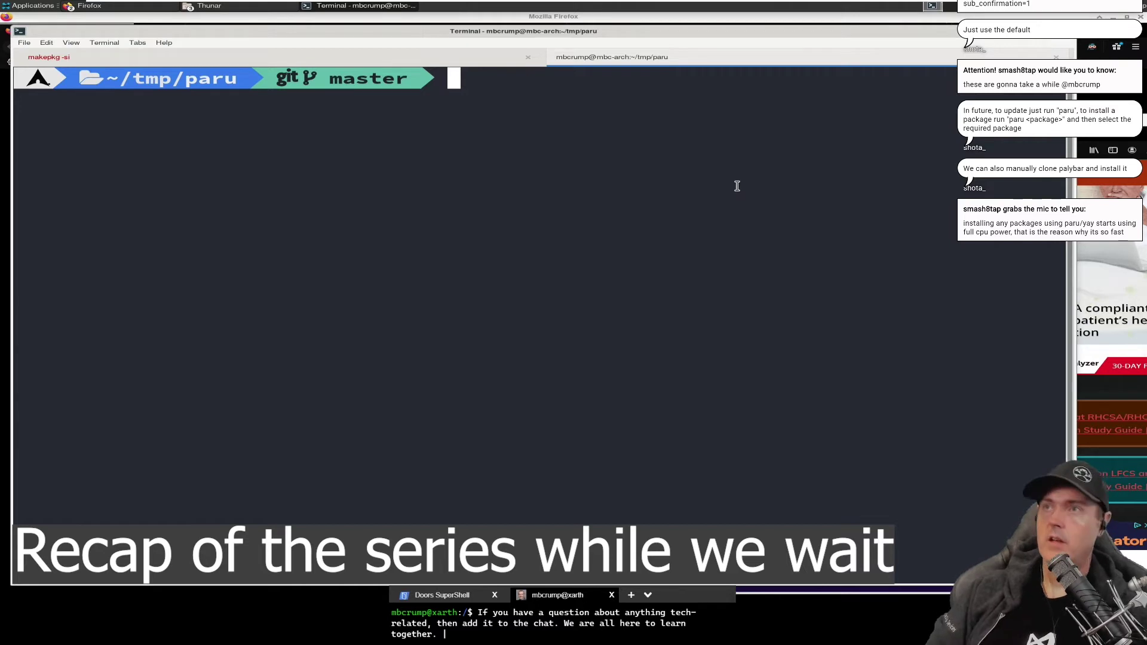
- Return to the home folder and list its contents
text(cd)
key(Return)
text(ls -l)
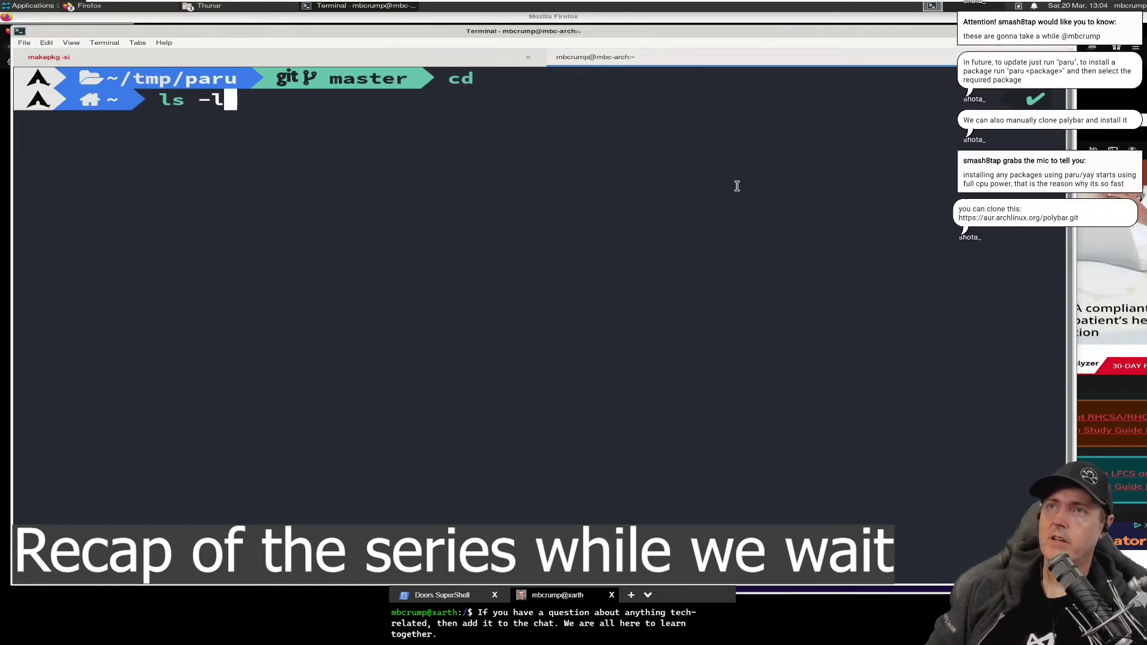
key(Return)
- Type and erase test commands at the prompt, run a line of nonsense, then clear the screen
text(cd )
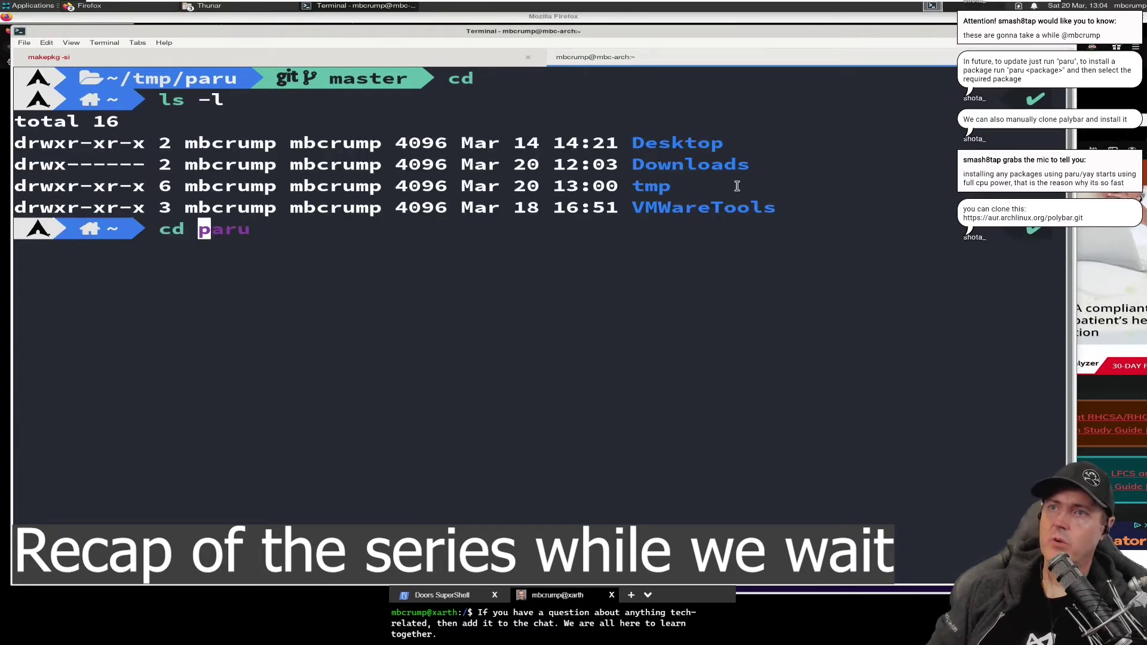
text(paru)
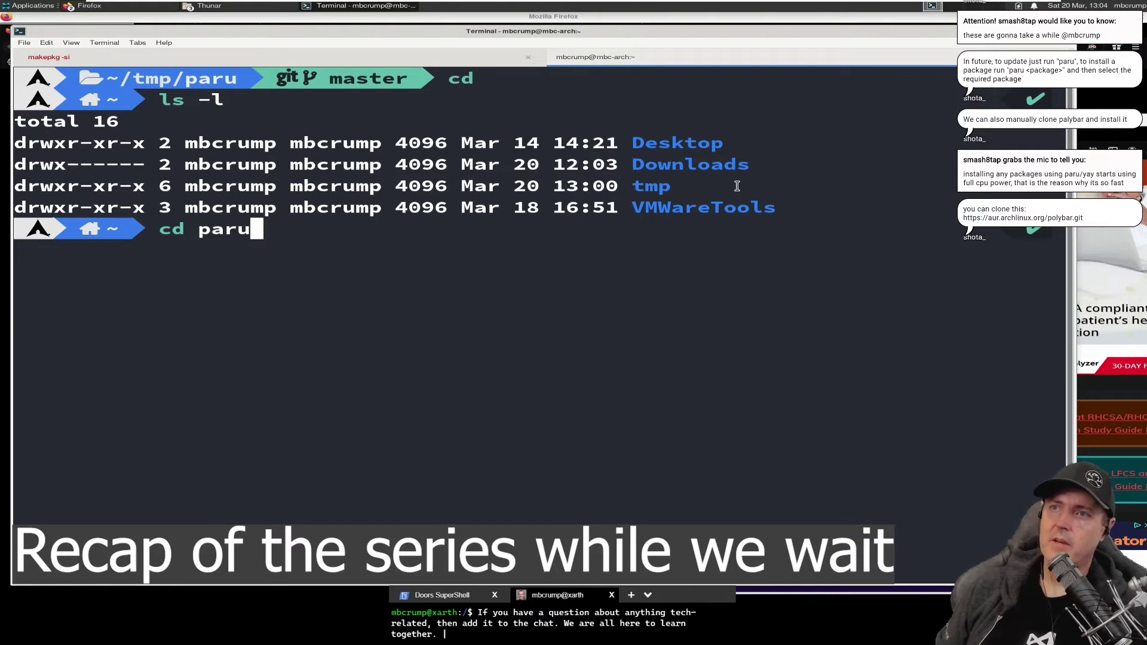
key(BackSpace)
key(BackSpace)
key(BackSpace)
key(BackSpace)
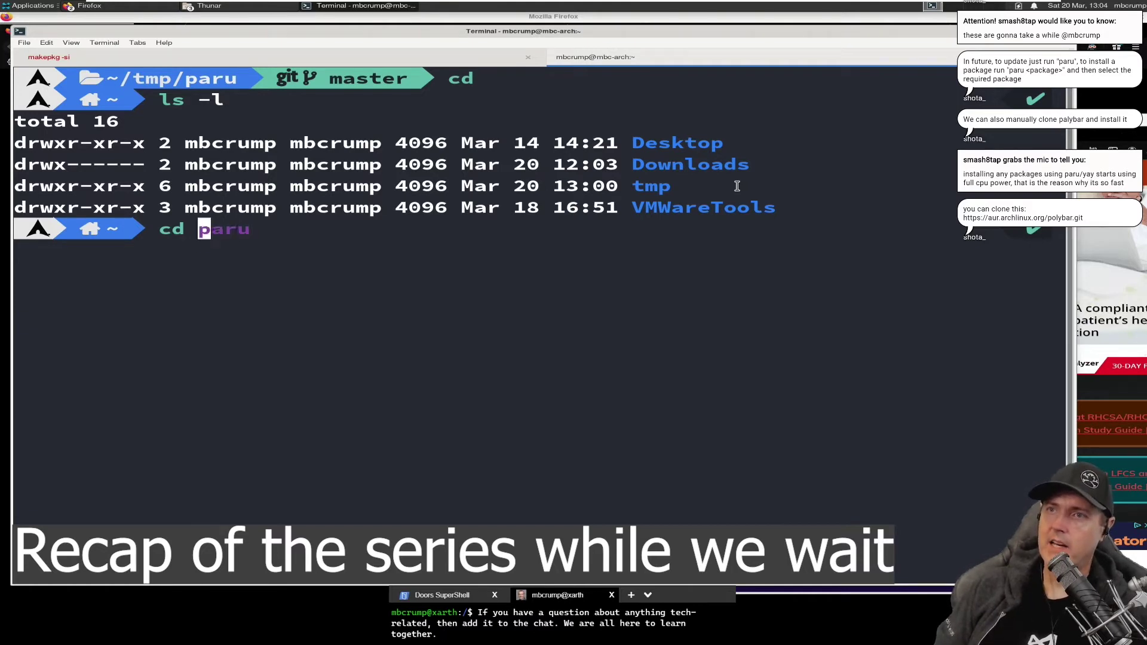
key(BackSpace)
key(BackSpace)
key(BackSpace)
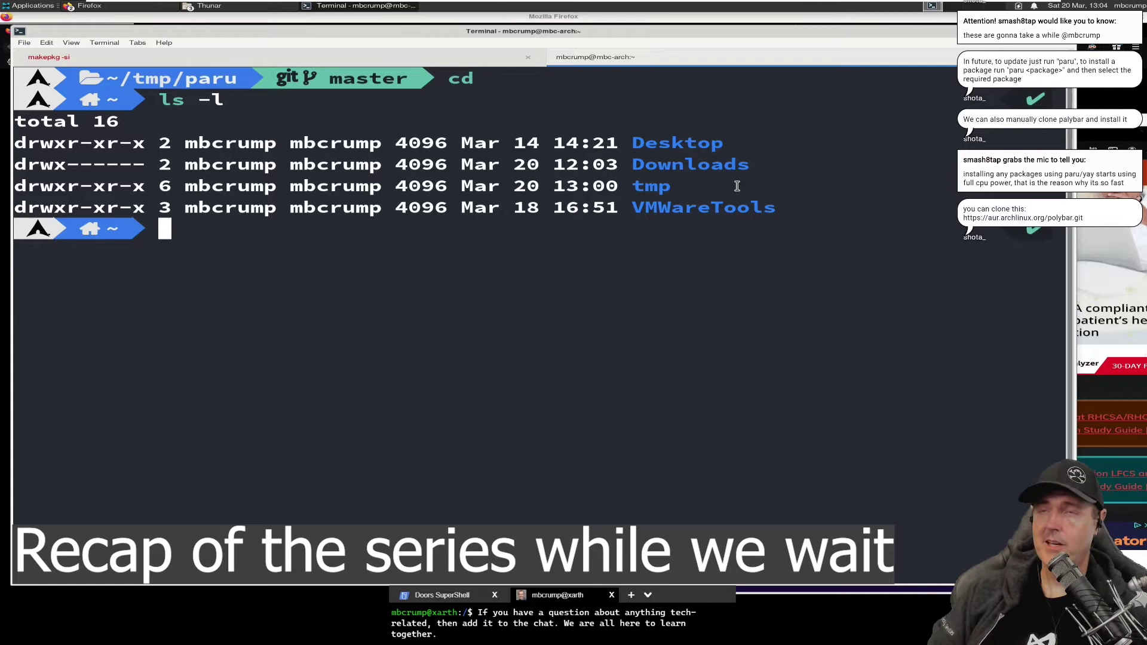
text(man)
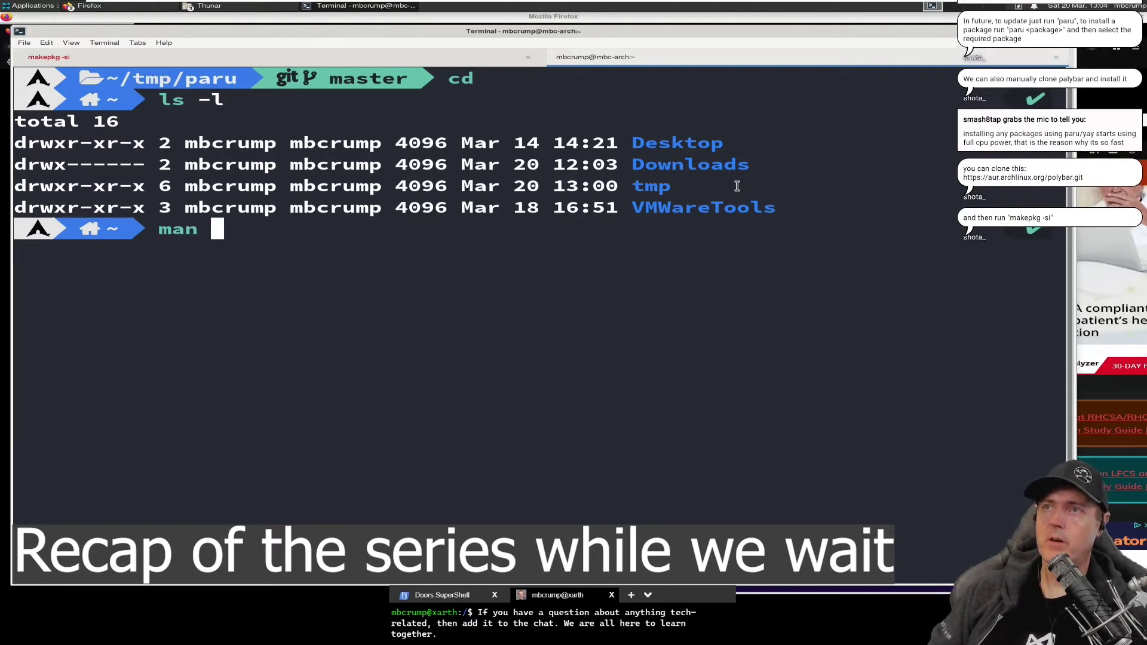
key(BackSpace)
key(BackSpace)
key(BackSpace)
key(BackSpace)
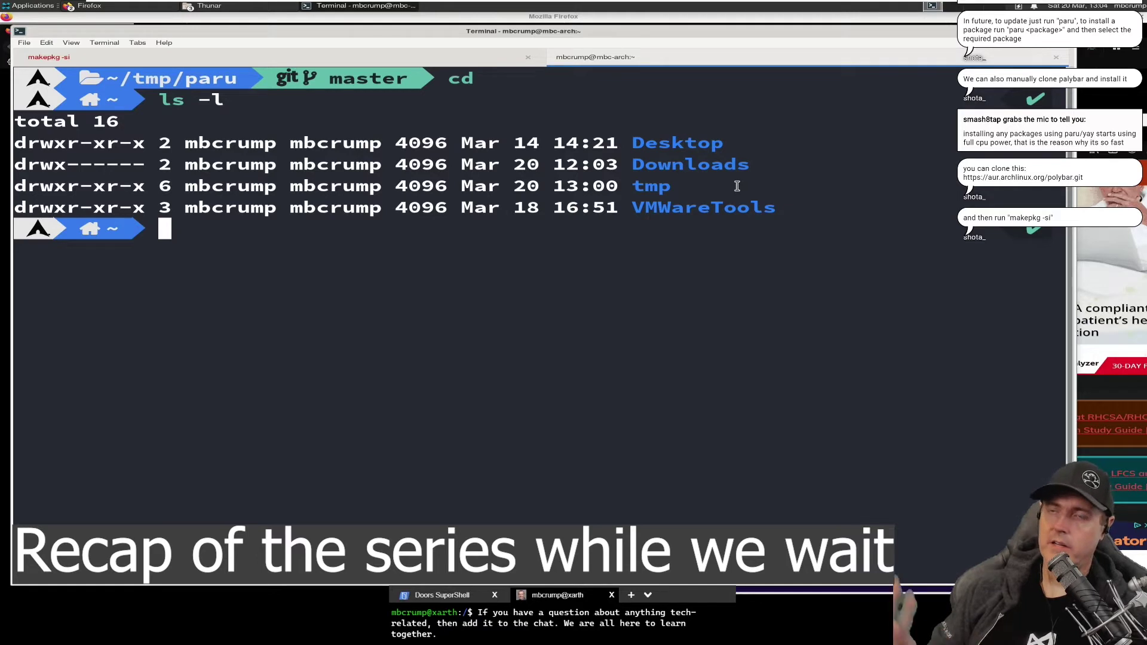
text(twitch)
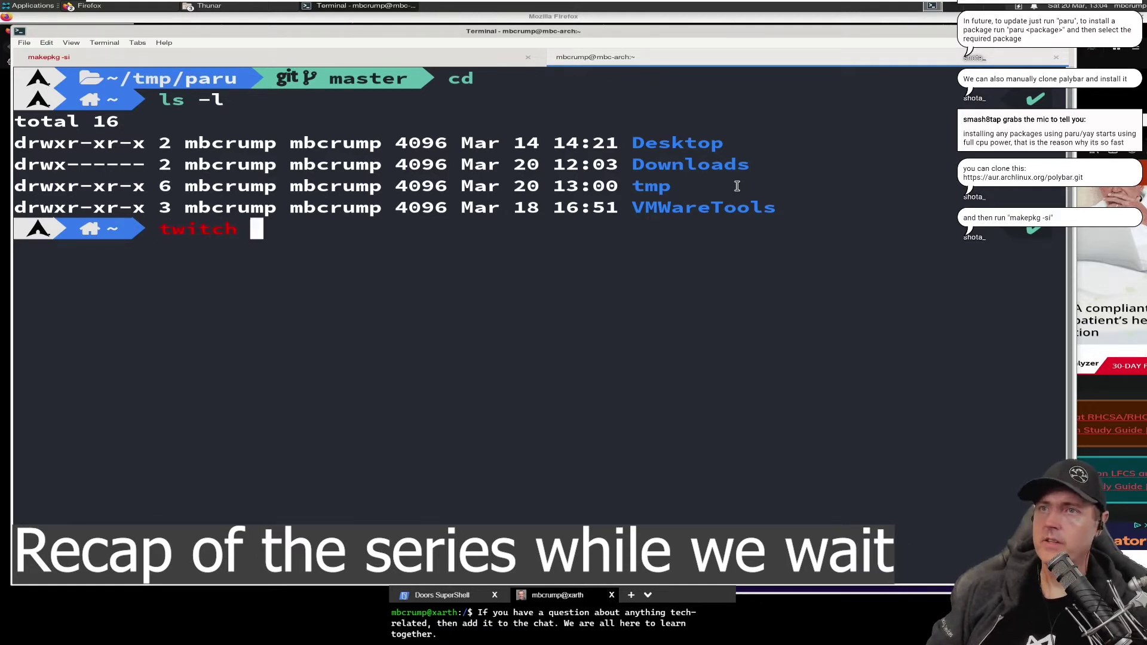
key(BackSpace)
key(BackSpace)
key(BackSpace)
key(BackSpace)
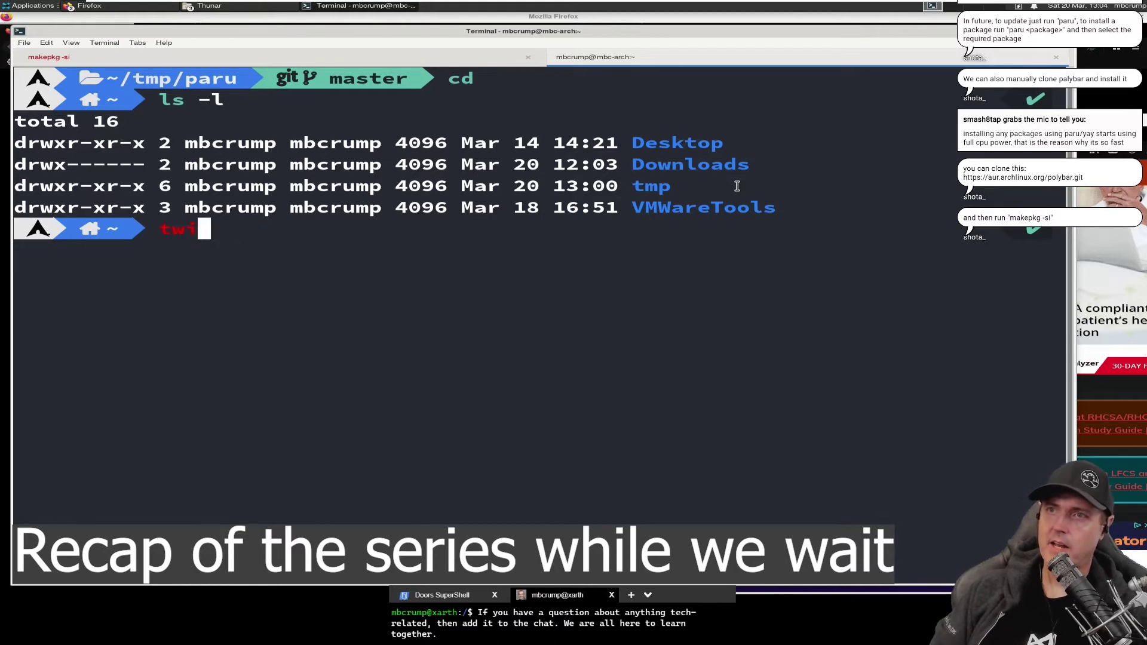
text(fdsklj;  ajsdlkf;jasd)
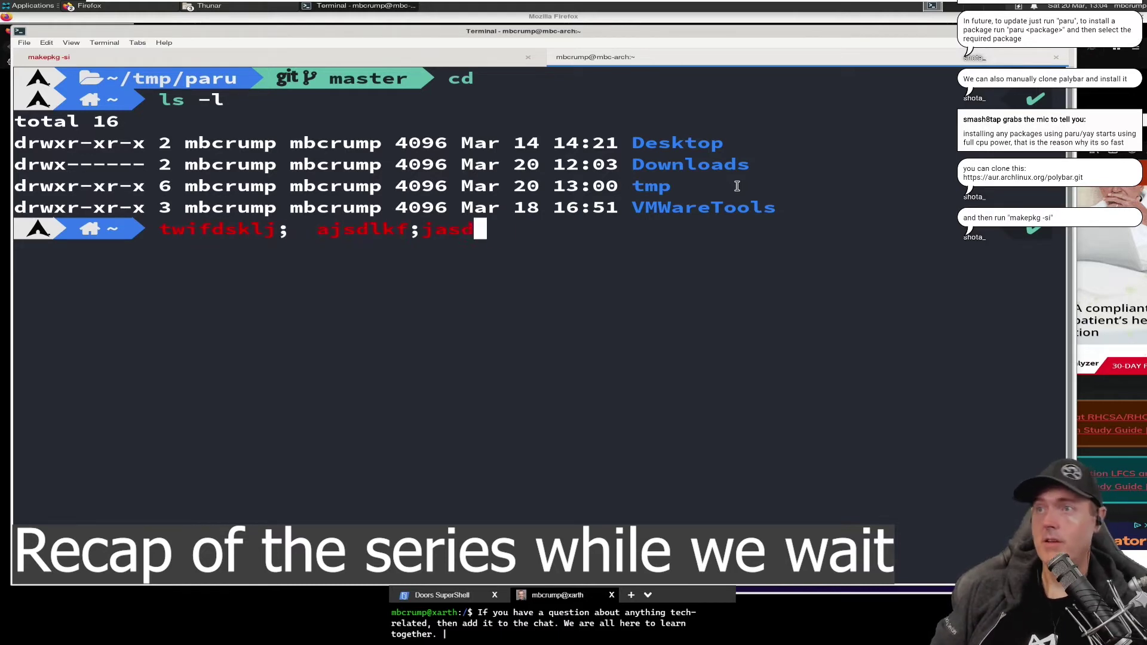
text(lfkjsdf asd;jlkfjsd;flksjdfl;ksdjf;as;kdfjs)
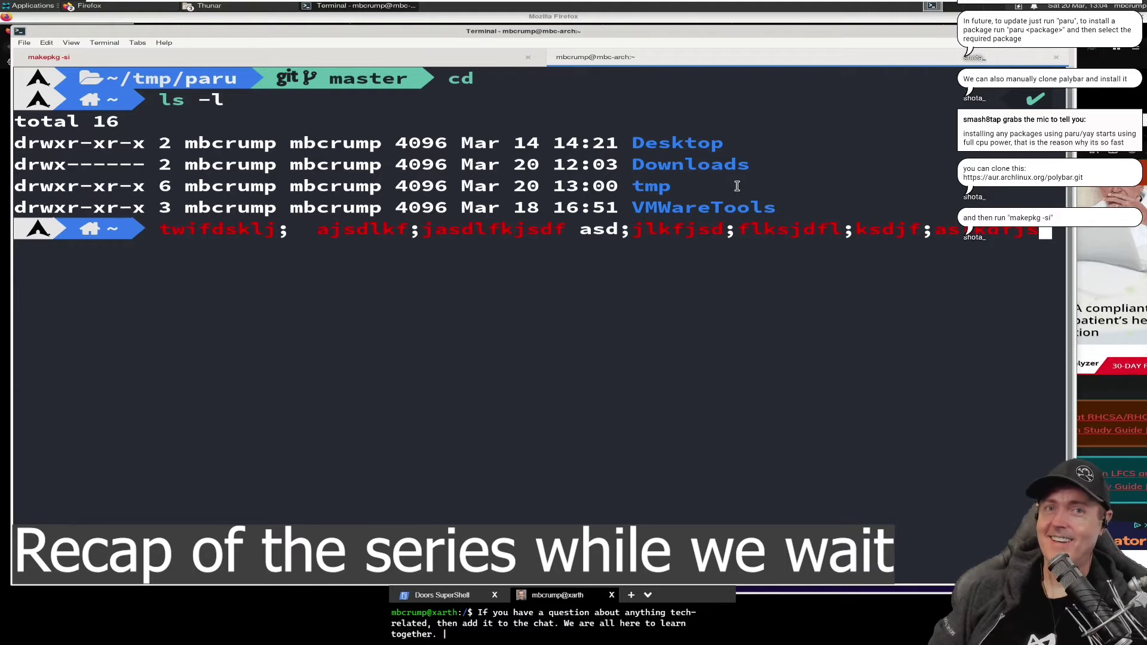
key(Return)
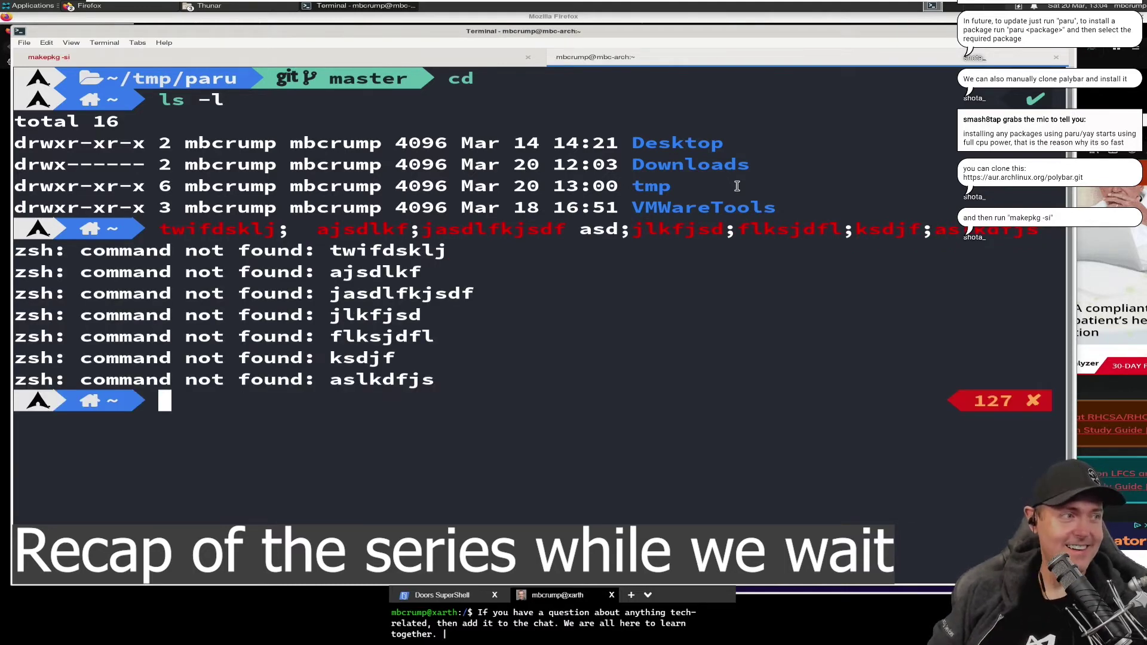
key(ctrl+l)
- In ~/tmp, git clone the pasted polybar AUR address and enter the polybar folder
text(cd tmp)
key(Return)
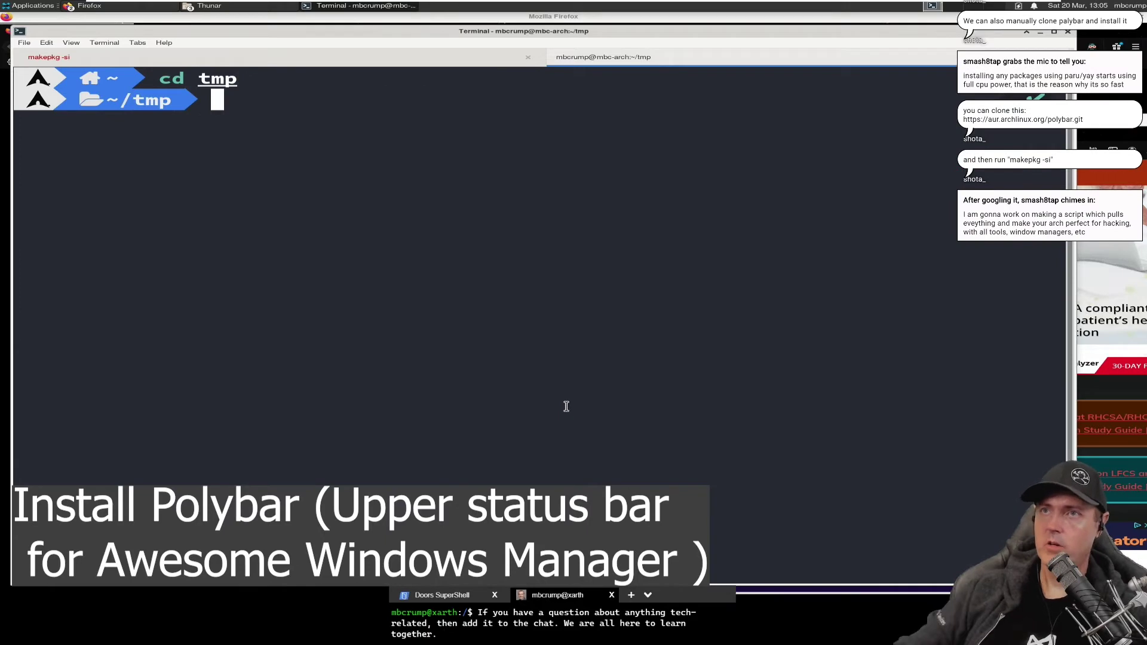
text(git clone)
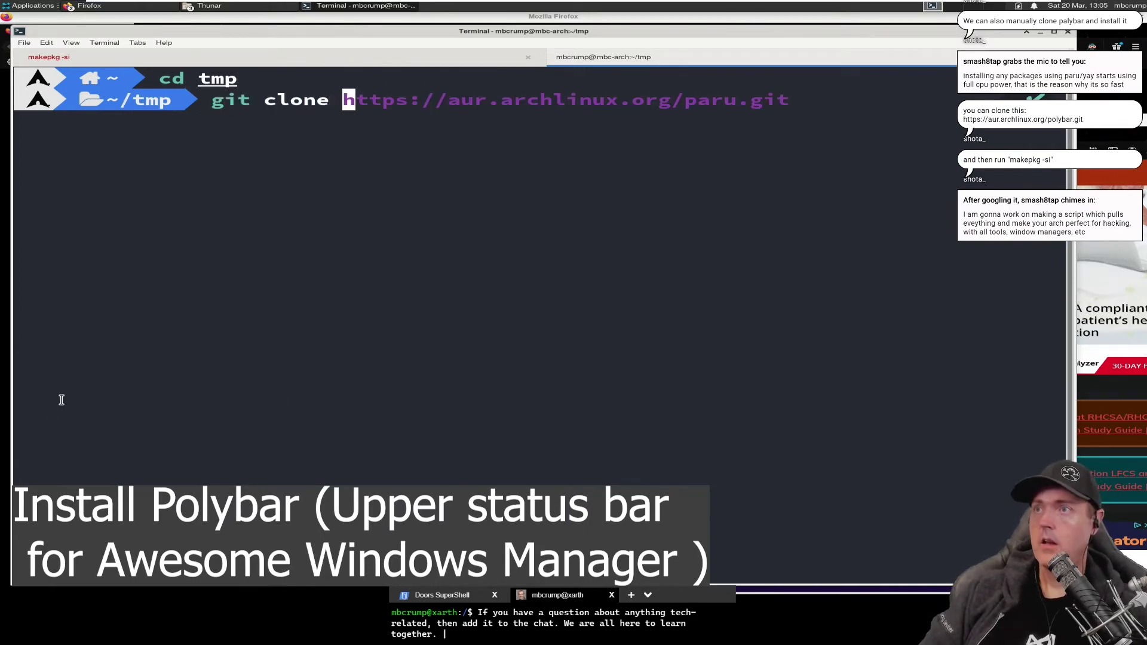
text(https://aur.archlinux.org/polybar.git)
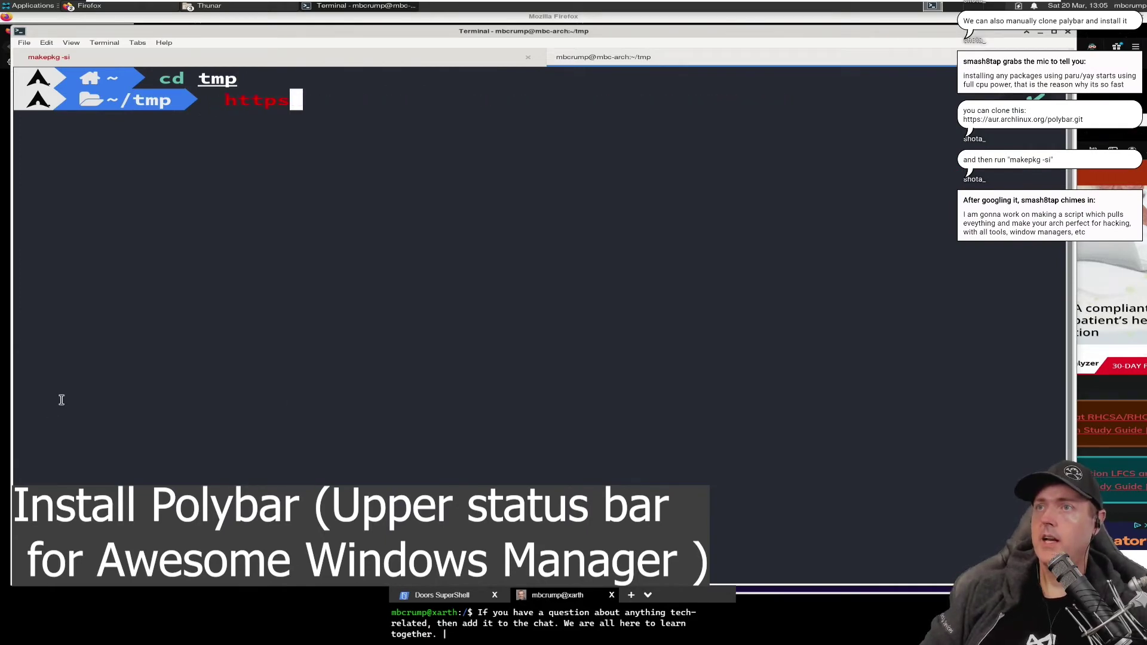
key(Return)
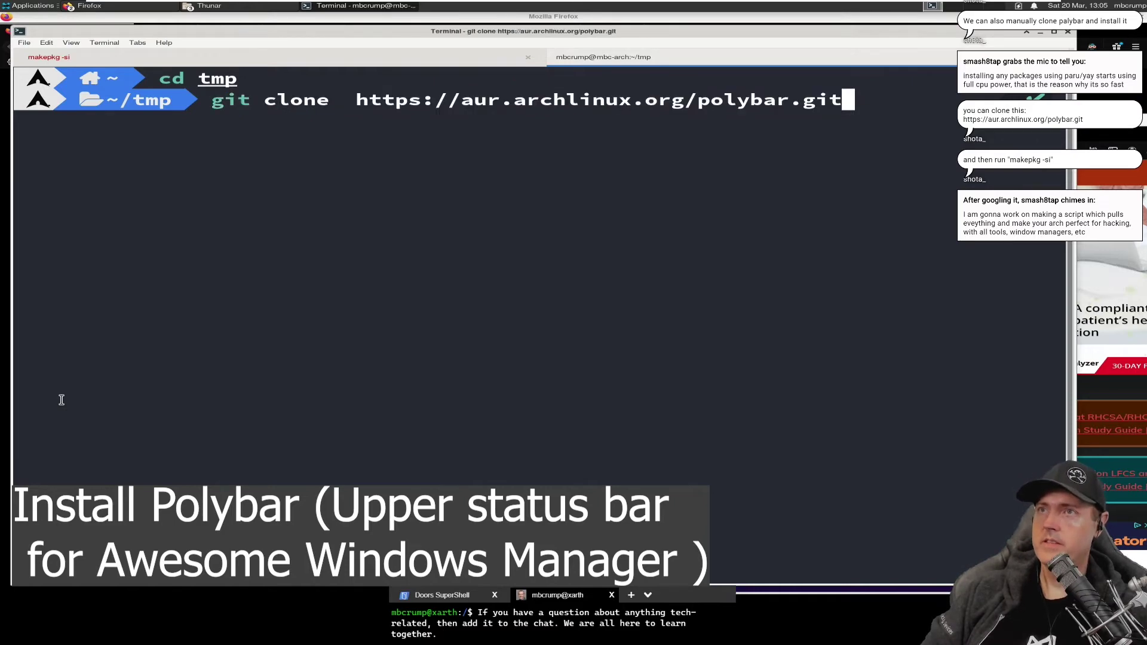
text(cd polybar)
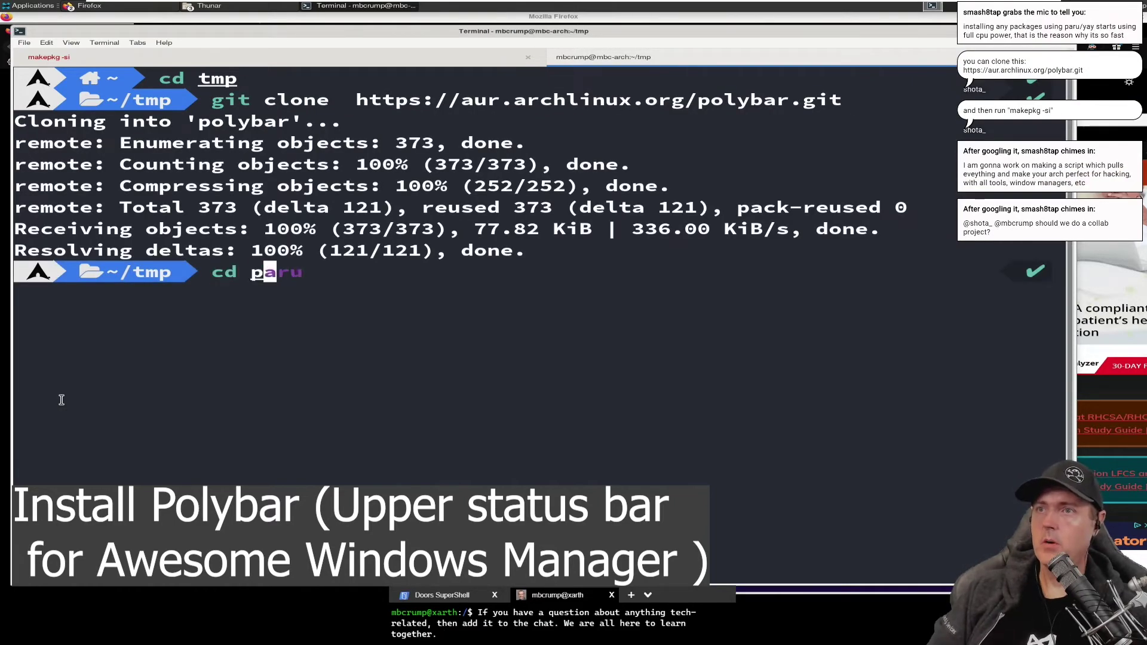
key(Return)
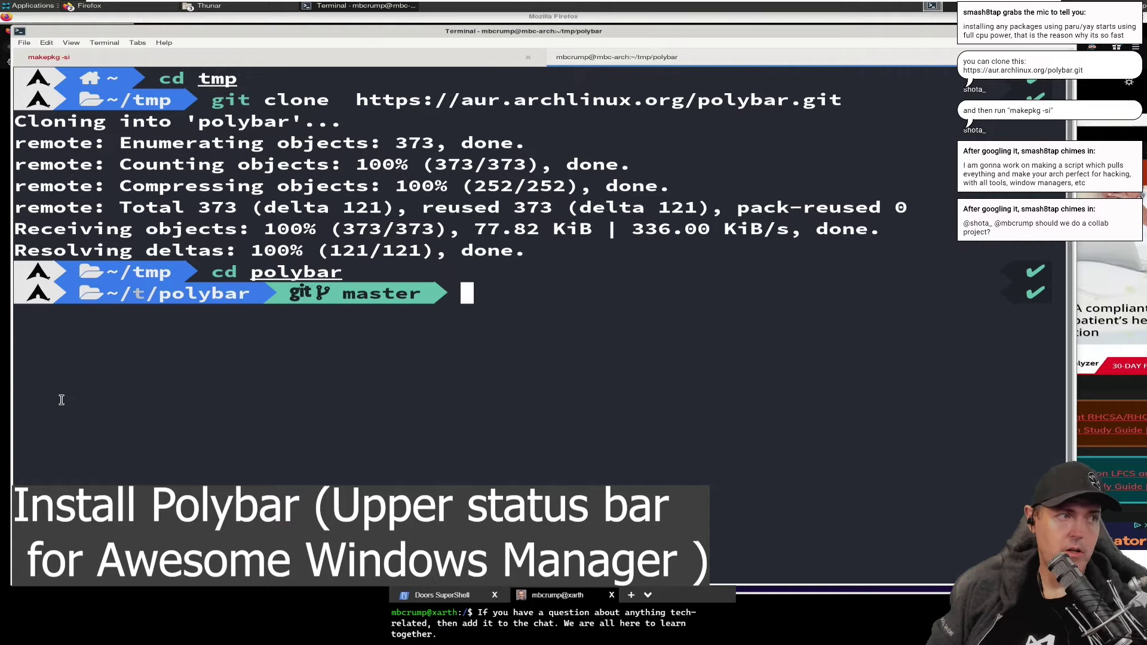
- Build and install polybar with makepkg -si, entering the sudo password and approving dependencies
text(makepk)
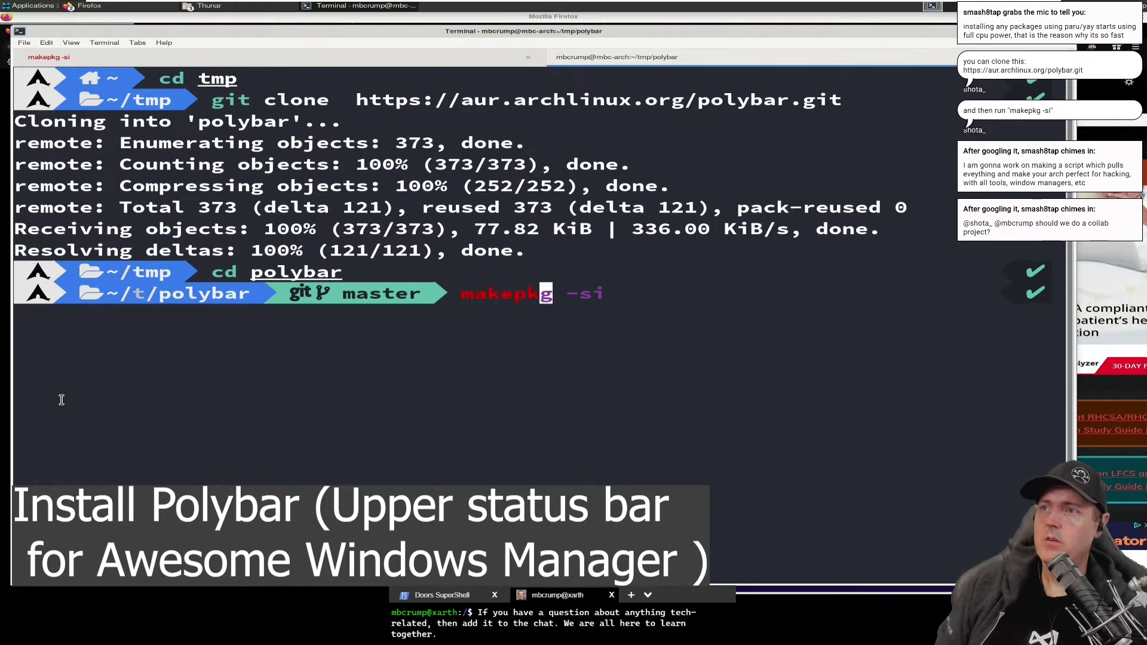
key(Right)
key(Return)
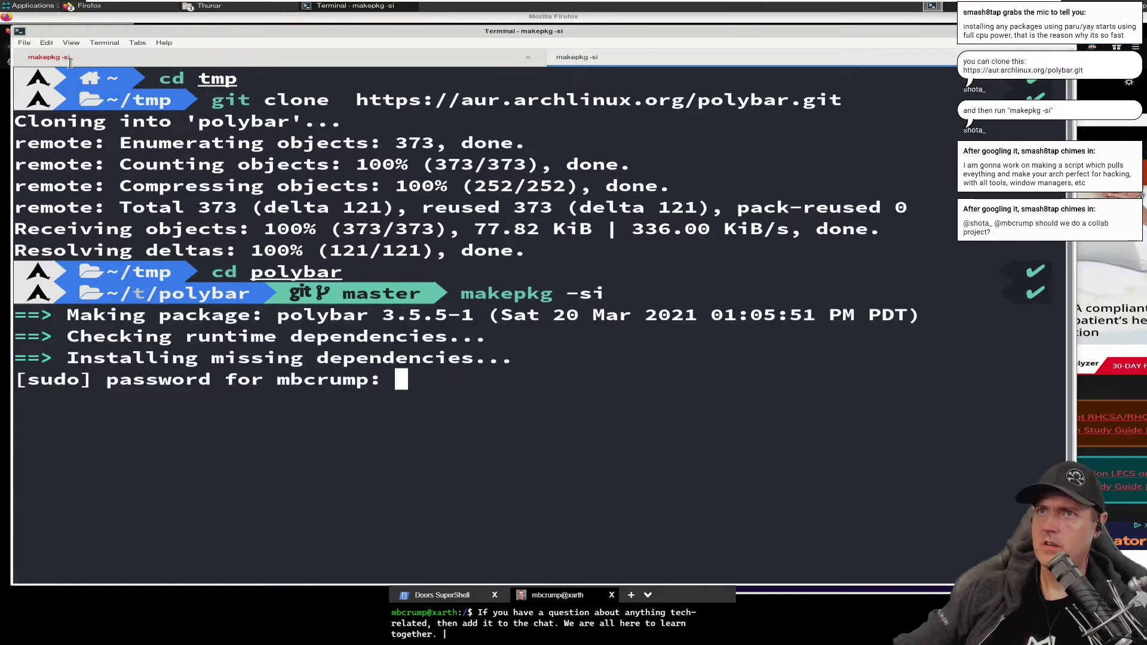
key(Return)
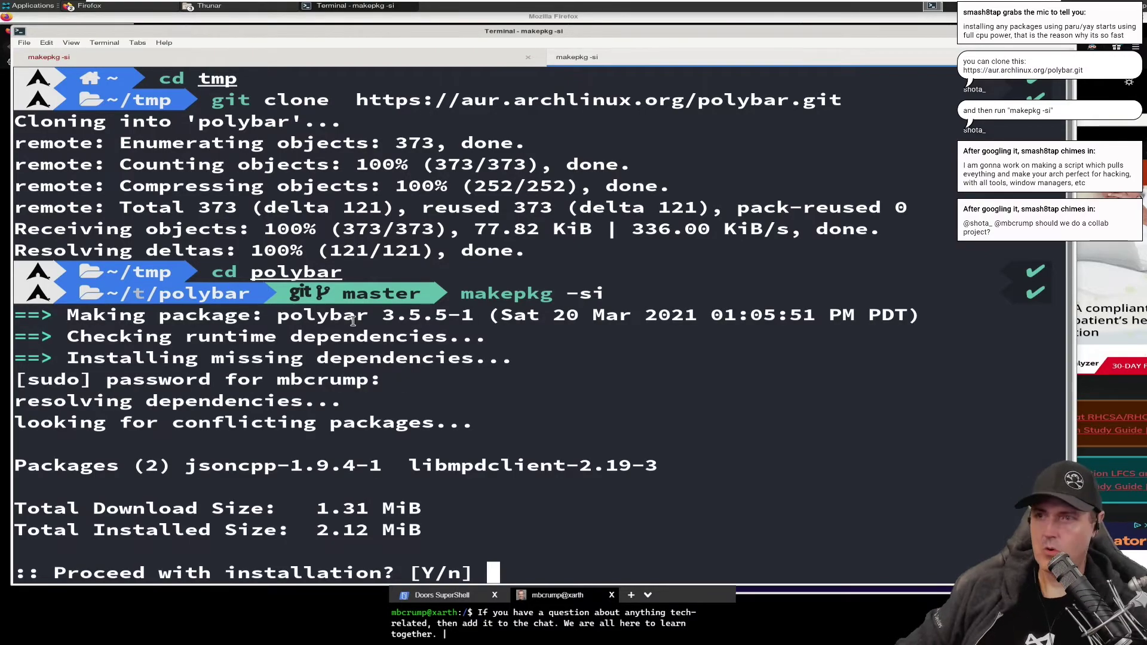
text(y)
key(Return)
text(y)
key(Return)
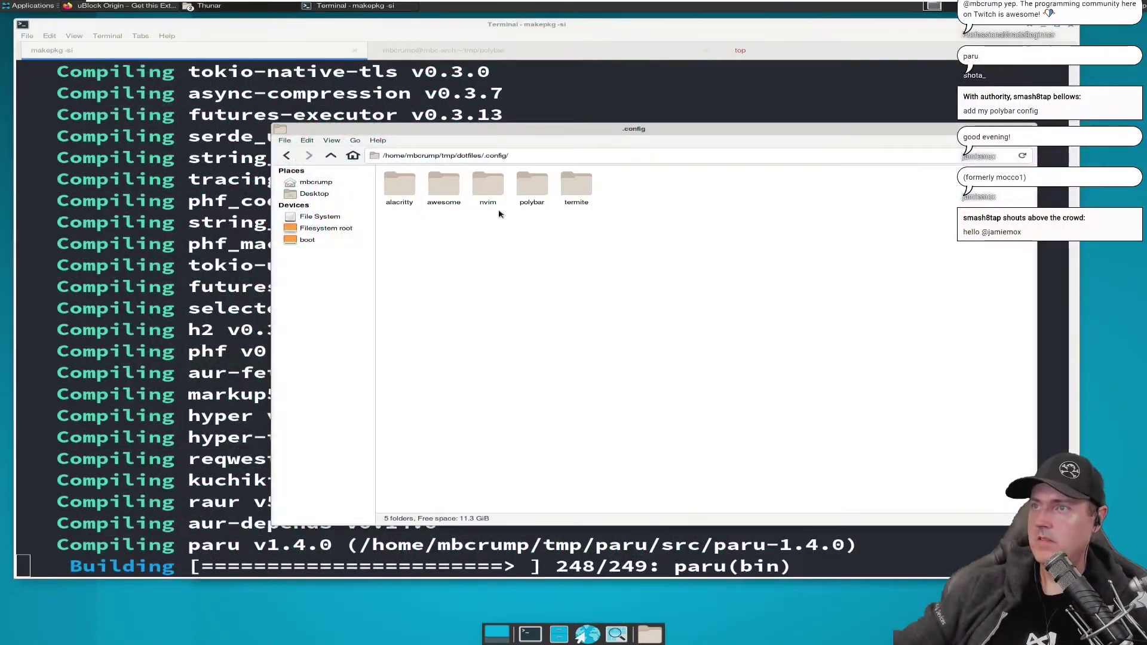
- Select the alacritty, awesome, nvim, polybar and termite folders in the dotfiles for copying
click(528, 187)
click(621, 265)
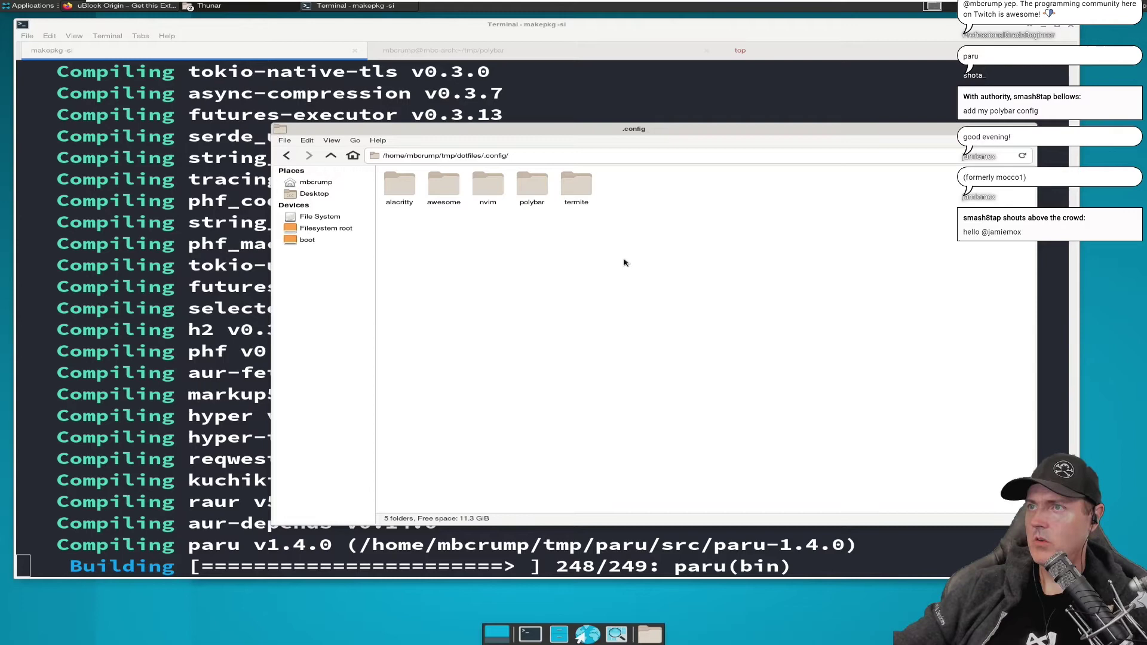
drag(630, 247, 451, 210)
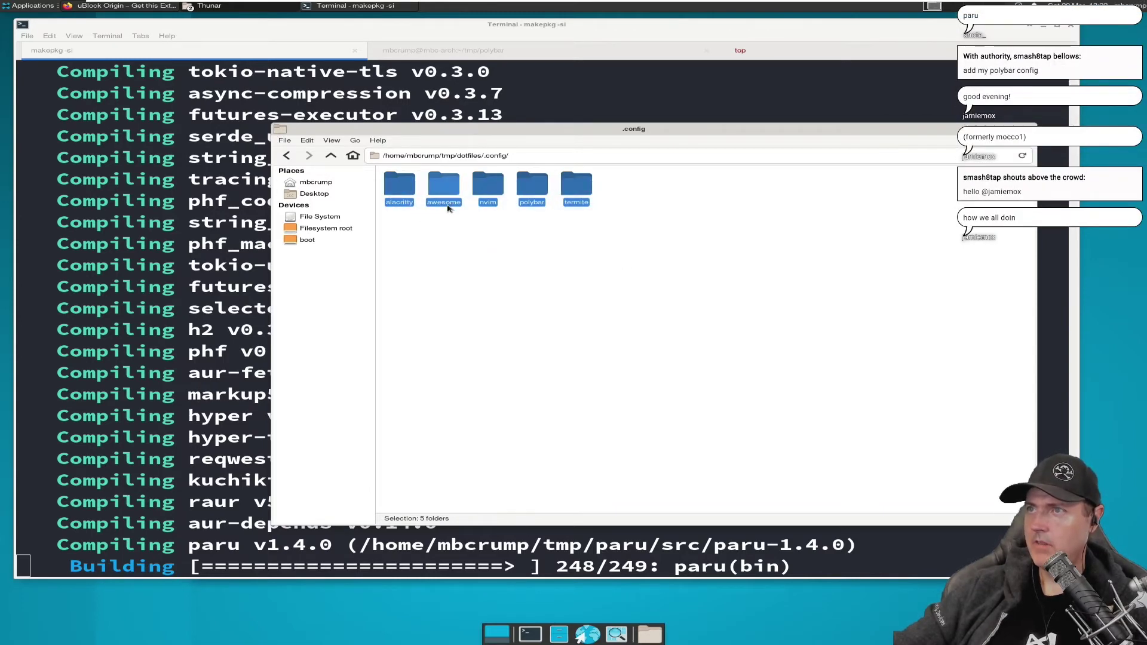
- Paste the five folders into ~/.config, replacing all existing files
click(317, 182)
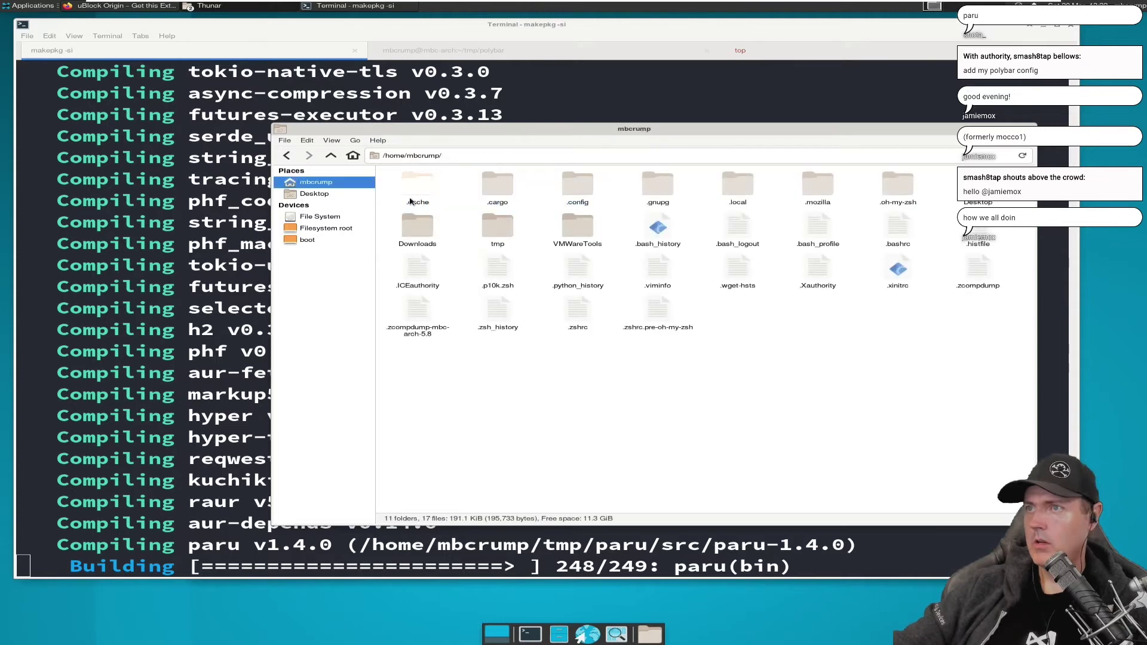
double_click(578, 187)
right_click(524, 293)
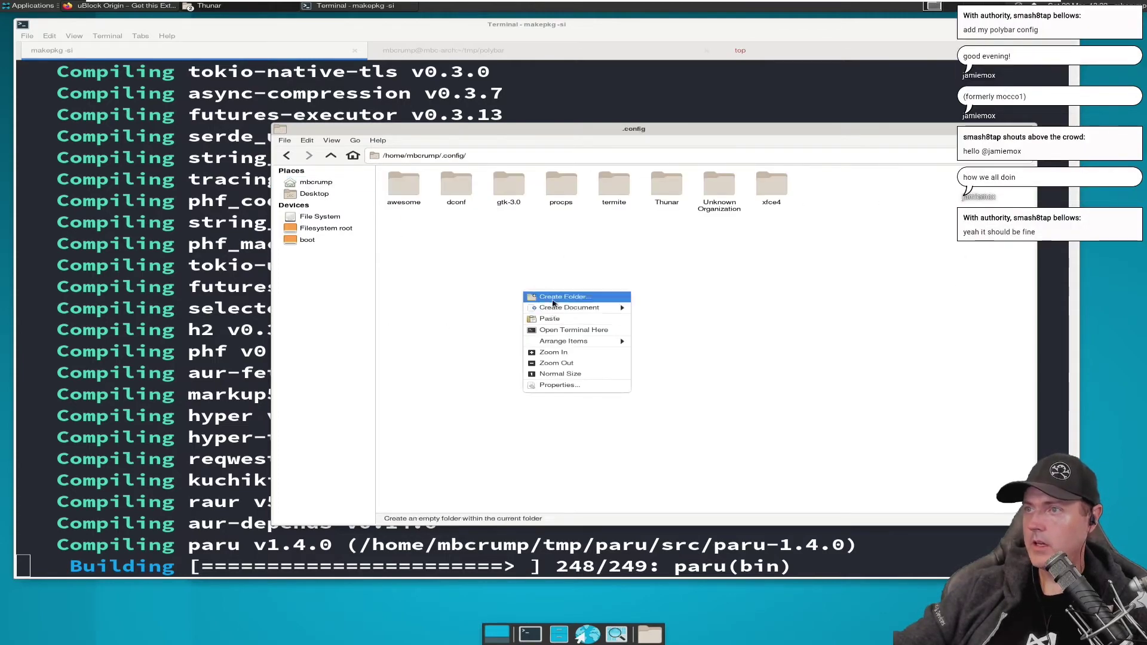
click(548, 319)
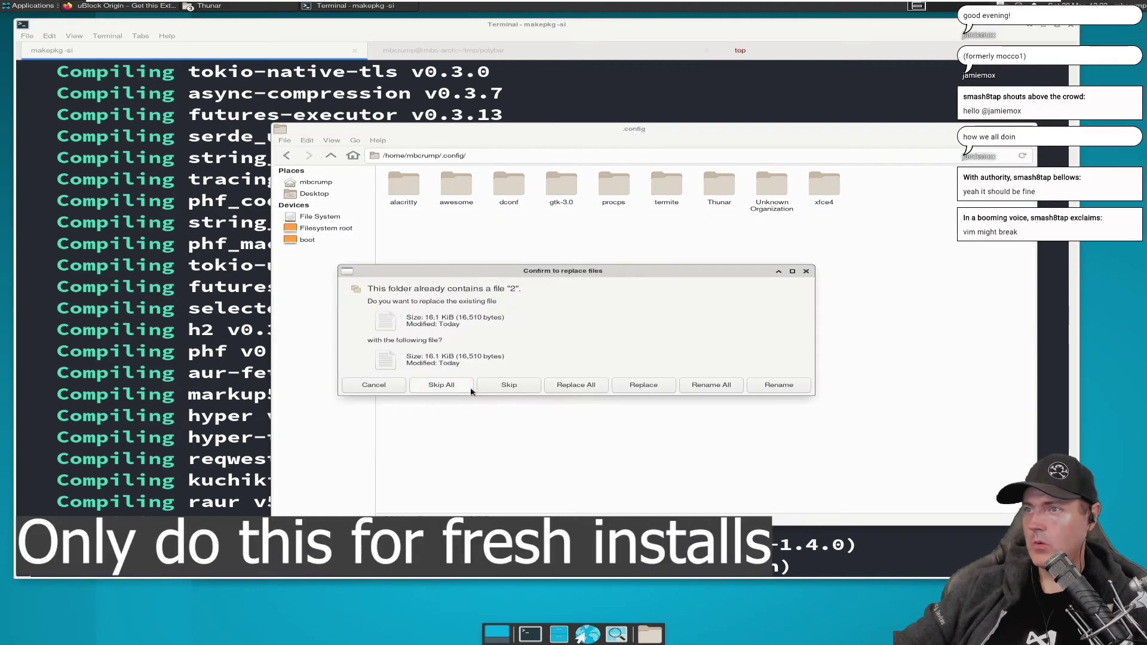
click(576, 385)
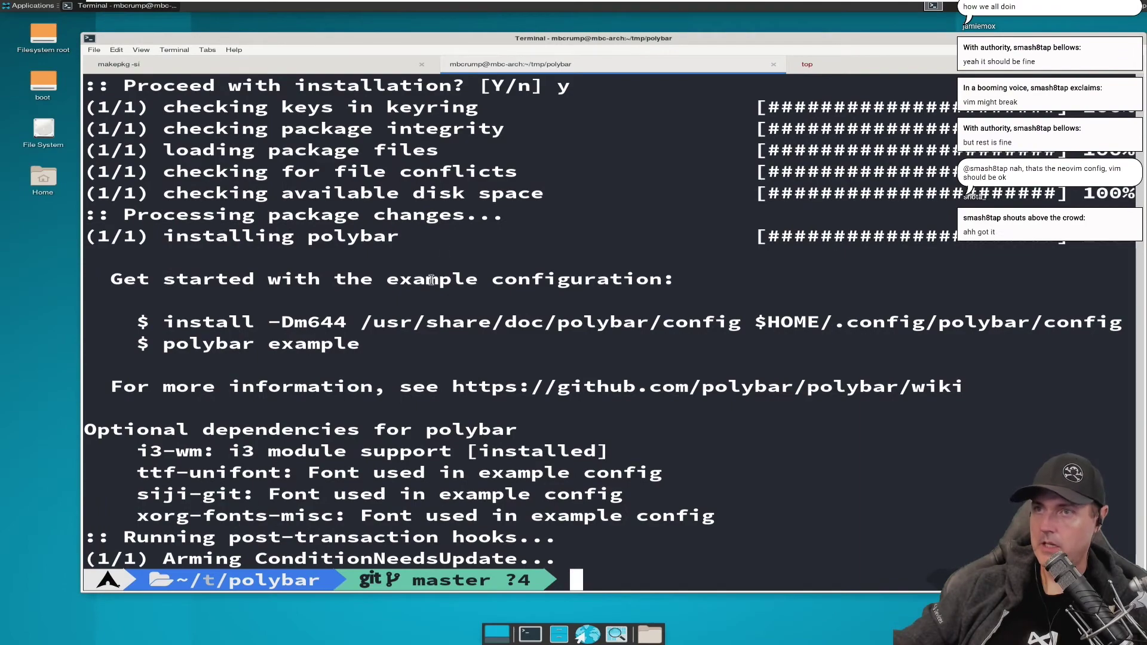
- Log out of the Xfce session and run startx to bring up the Awesome desktop
click(773, 64)
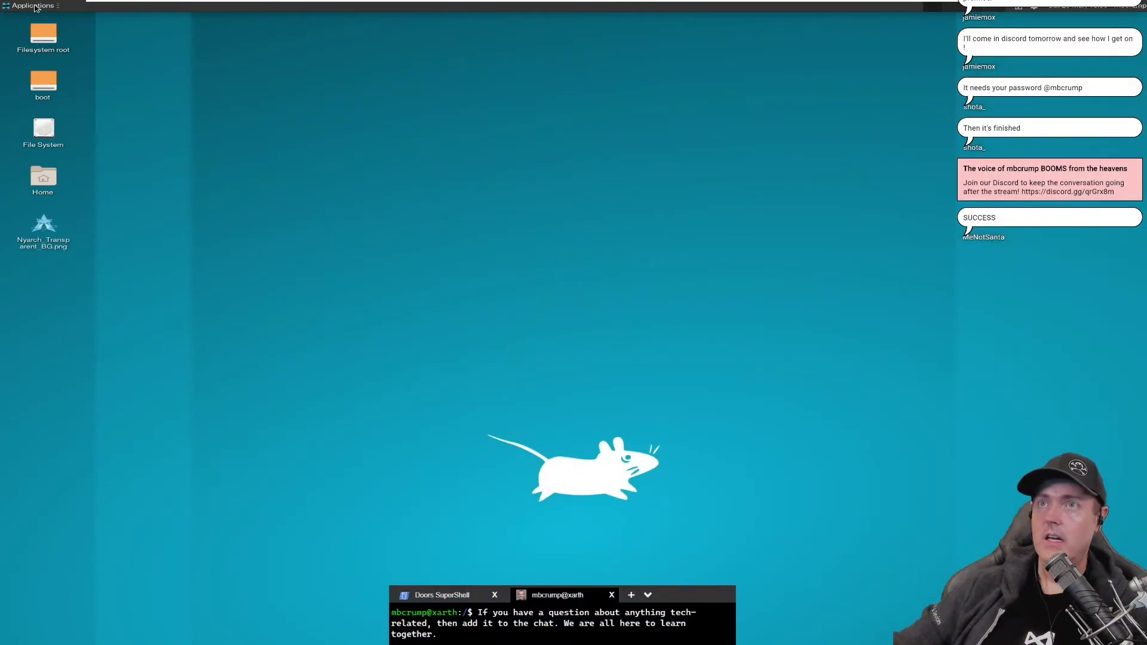
click(34, 7)
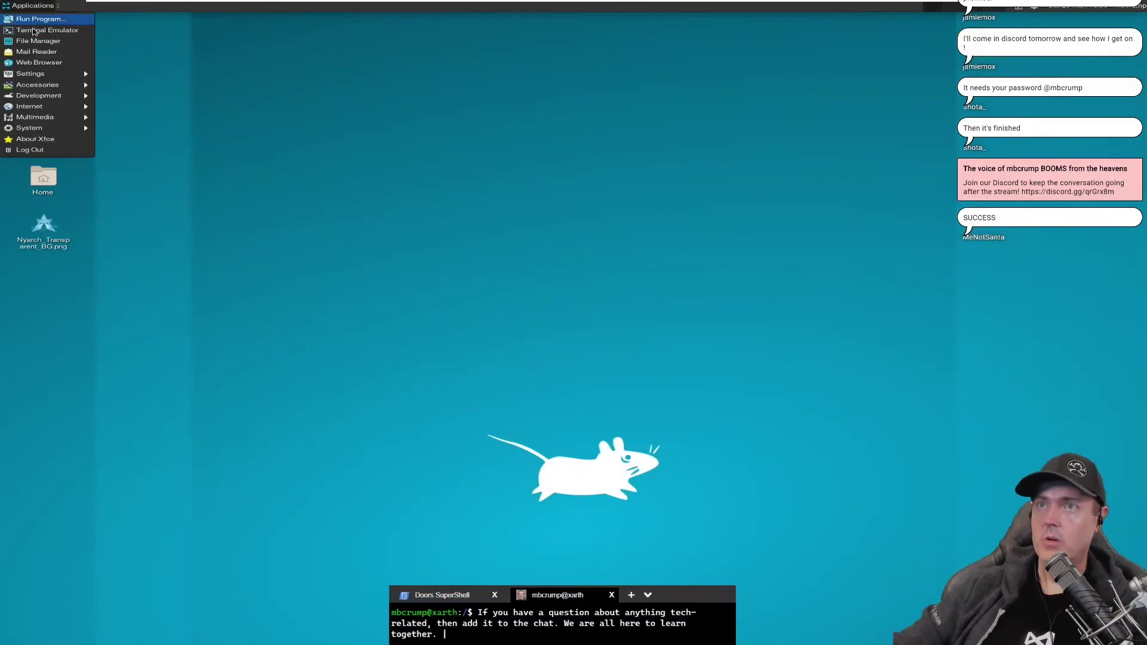
click(52, 152)
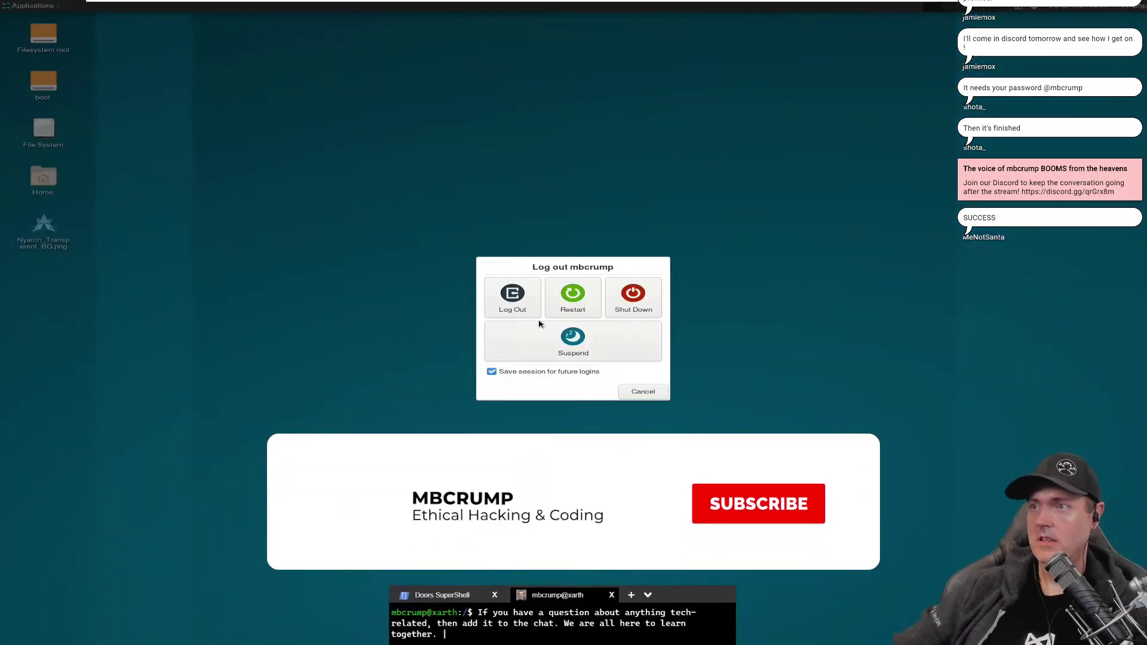
click(501, 292)
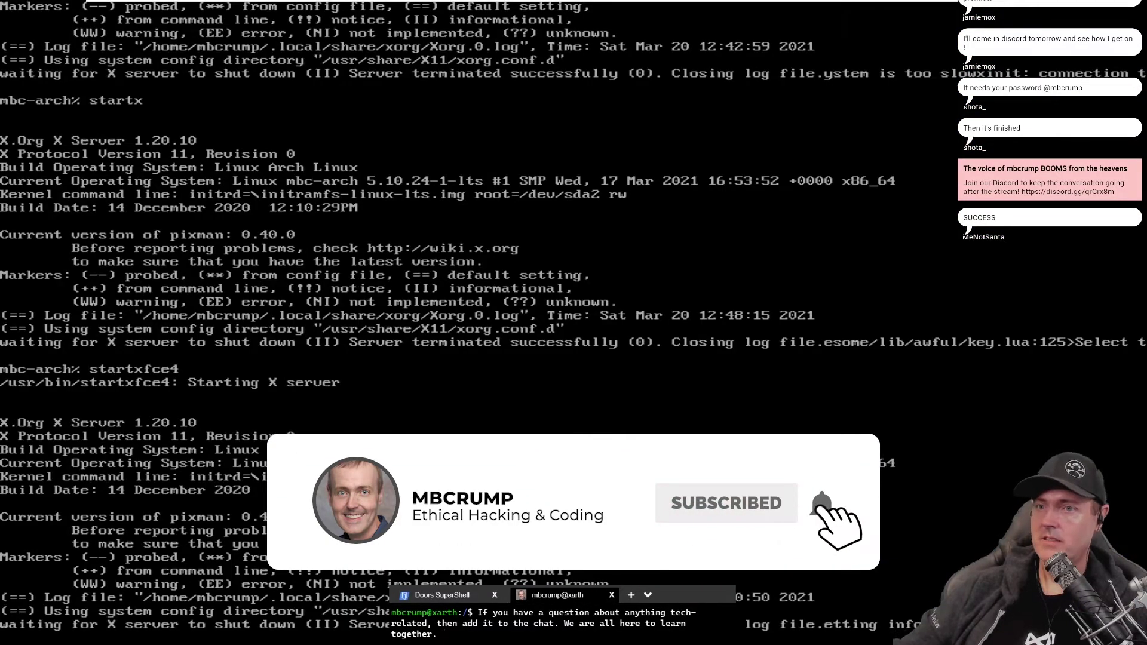
text(startx)
key(Return)
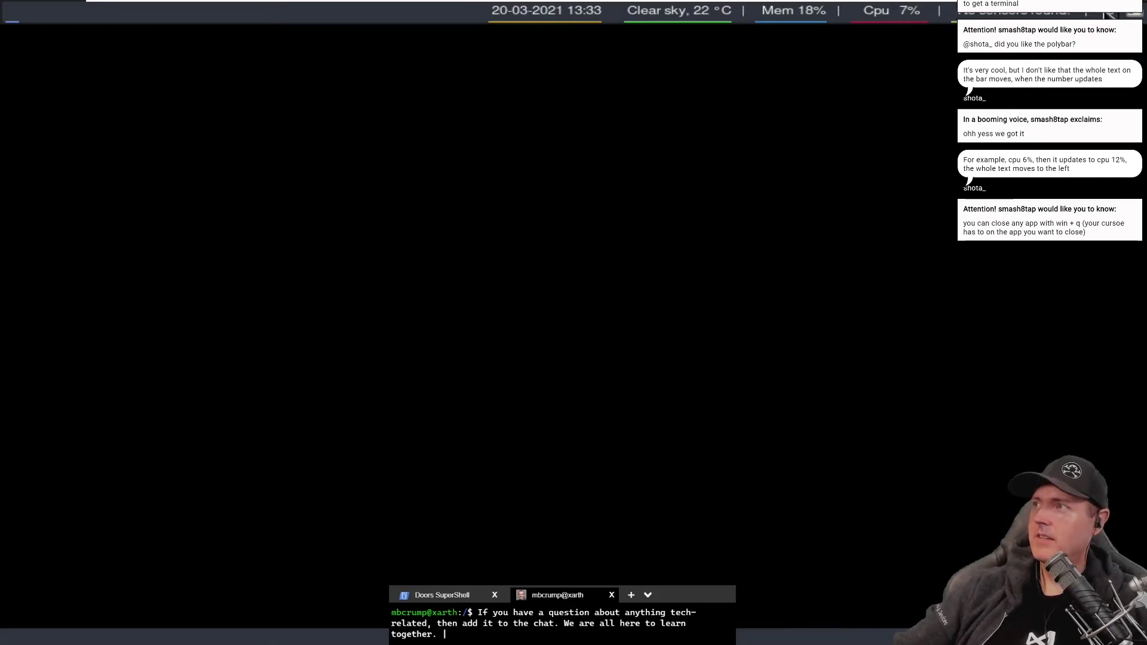
- Launch a terminal from the Awesome main menu
right_click(104, 442)
mouse_move(192, 451)
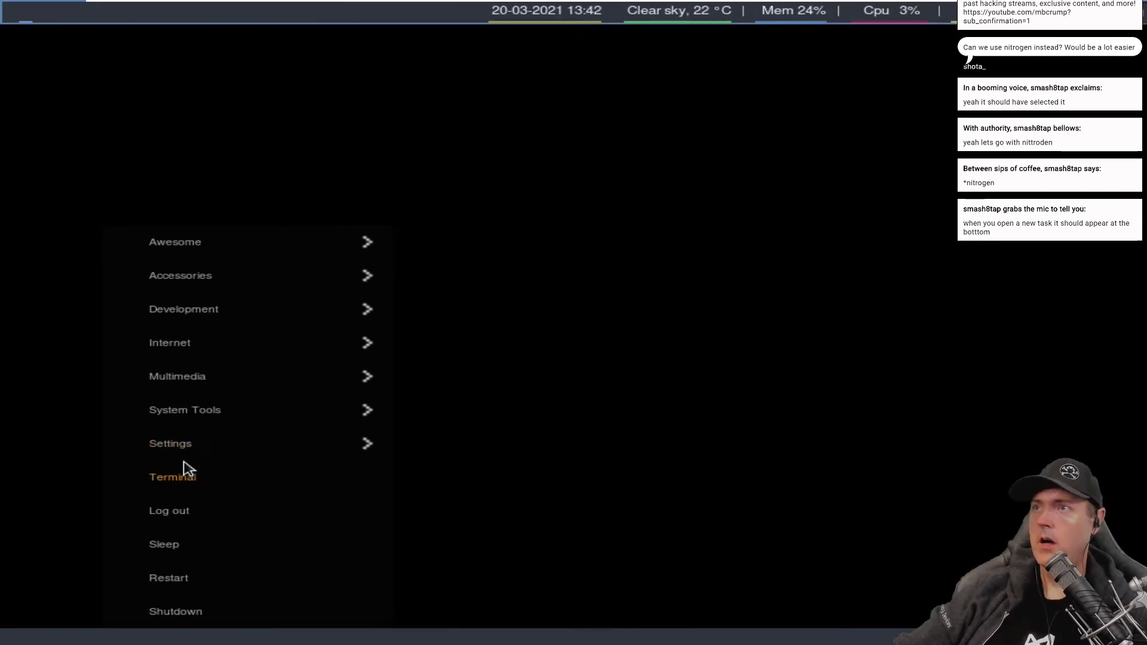
mouse_move(216, 404)
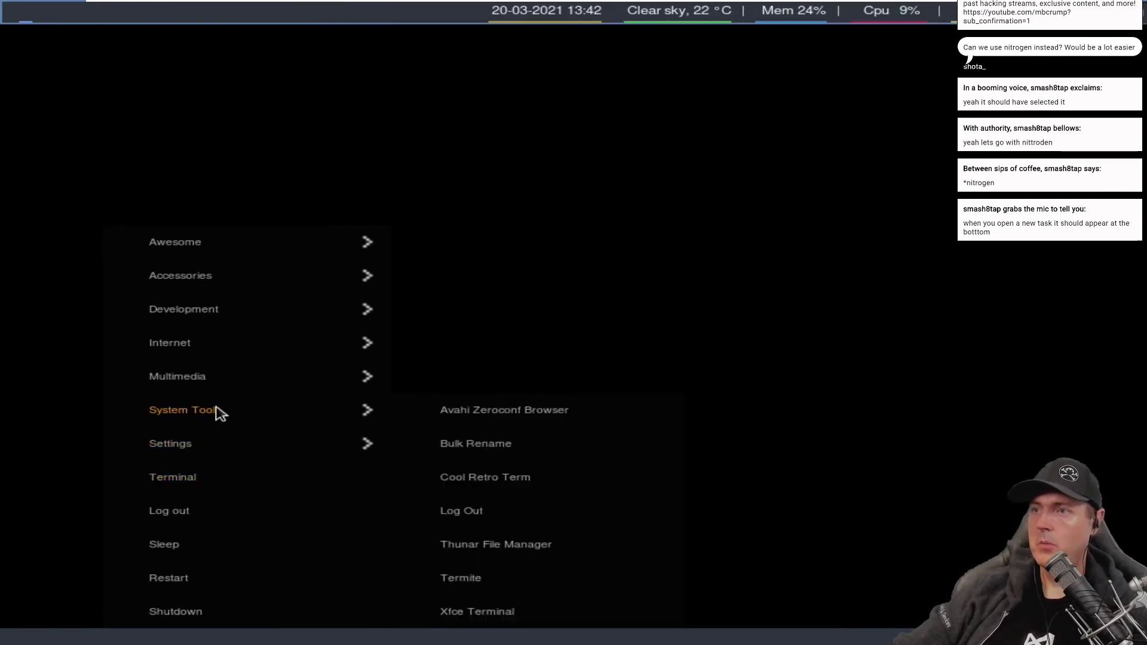
click(168, 480)
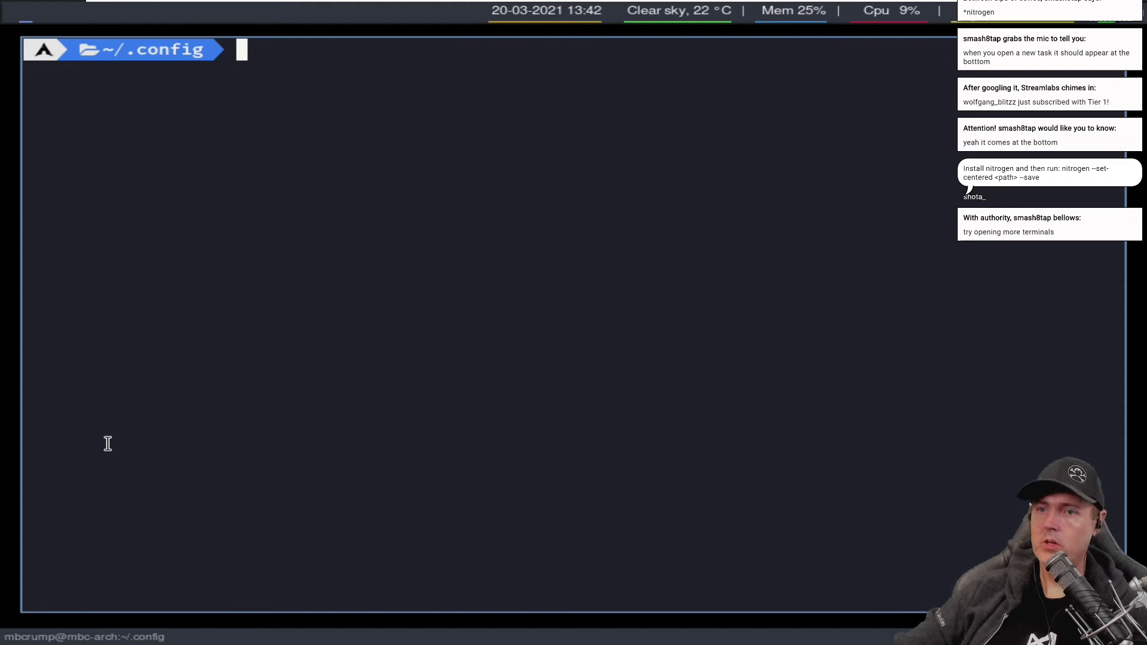
- Spawn more tiled terminals with Super+Enter, close them, and reopen the main menu
key(super+Return)
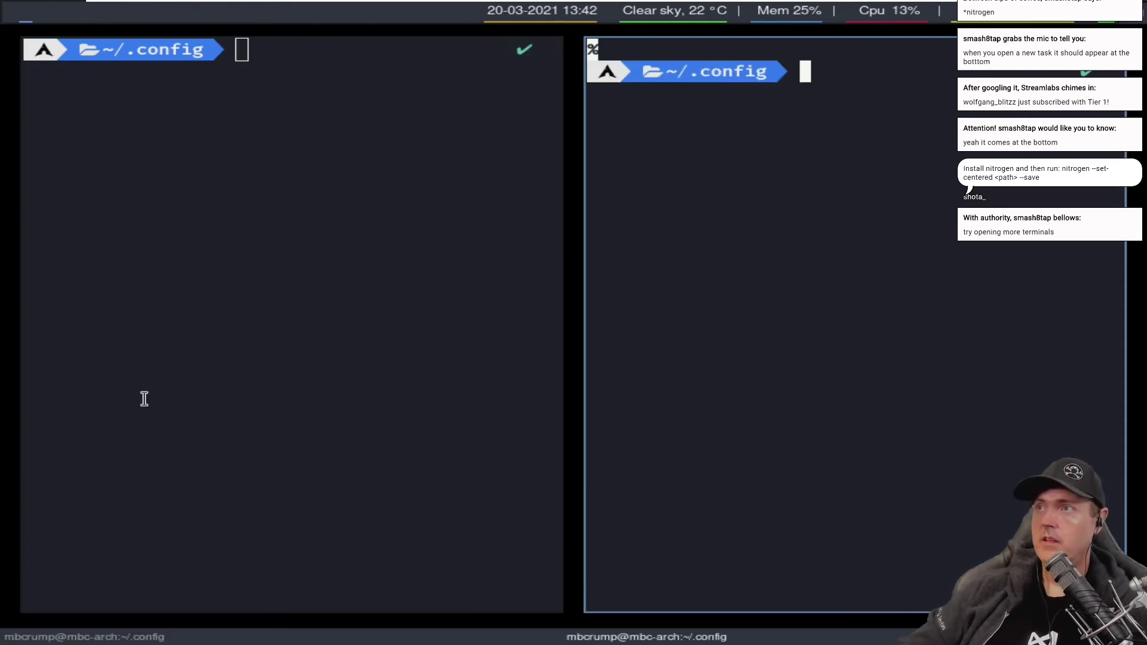
key(super+Return)
key(super+Return)
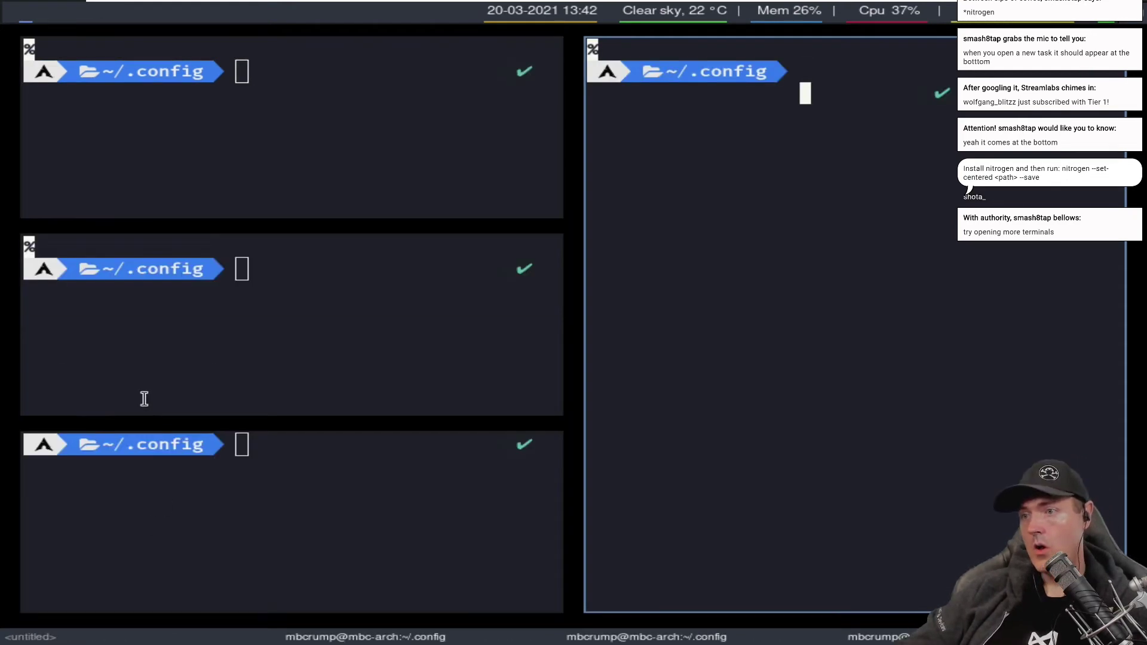
key(super+Right)
right_click(102, 216)
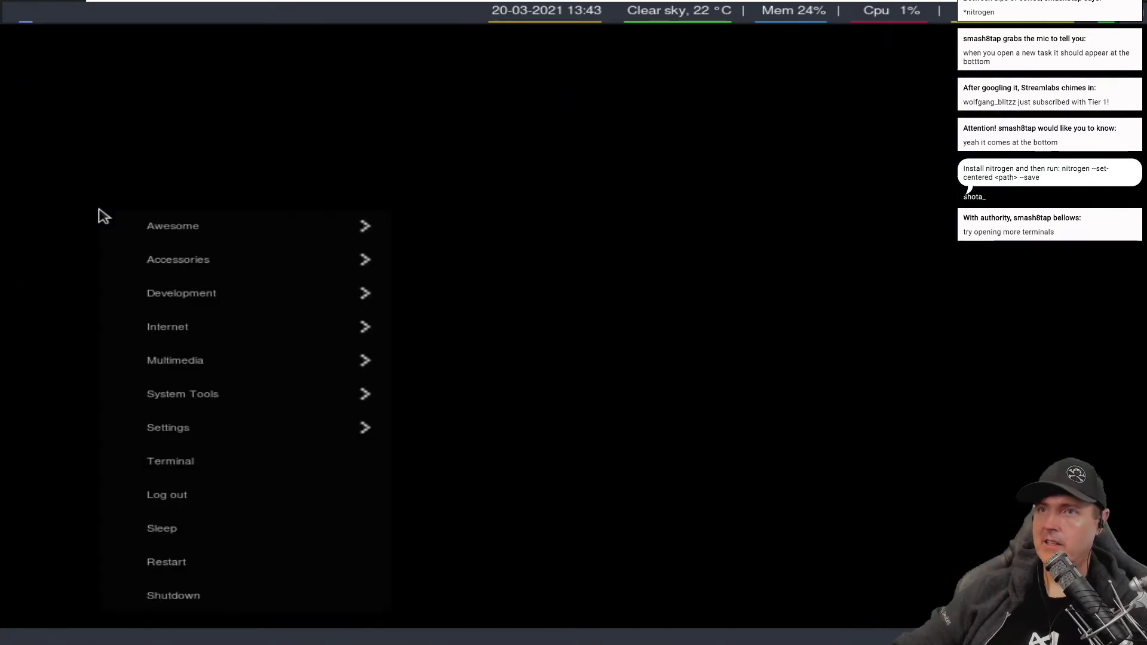
- In Display settings, set the Virtual-1 output to 1920x1200 and apply it
mouse_move(204, 306)
mouse_move(197, 399)
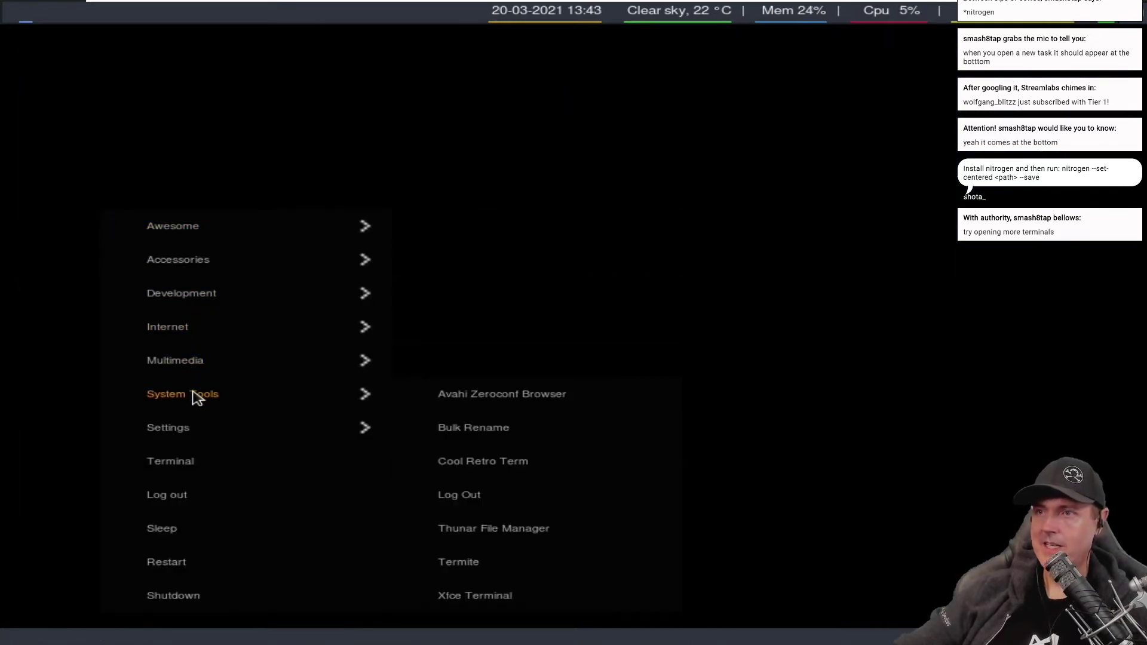
mouse_move(192, 429)
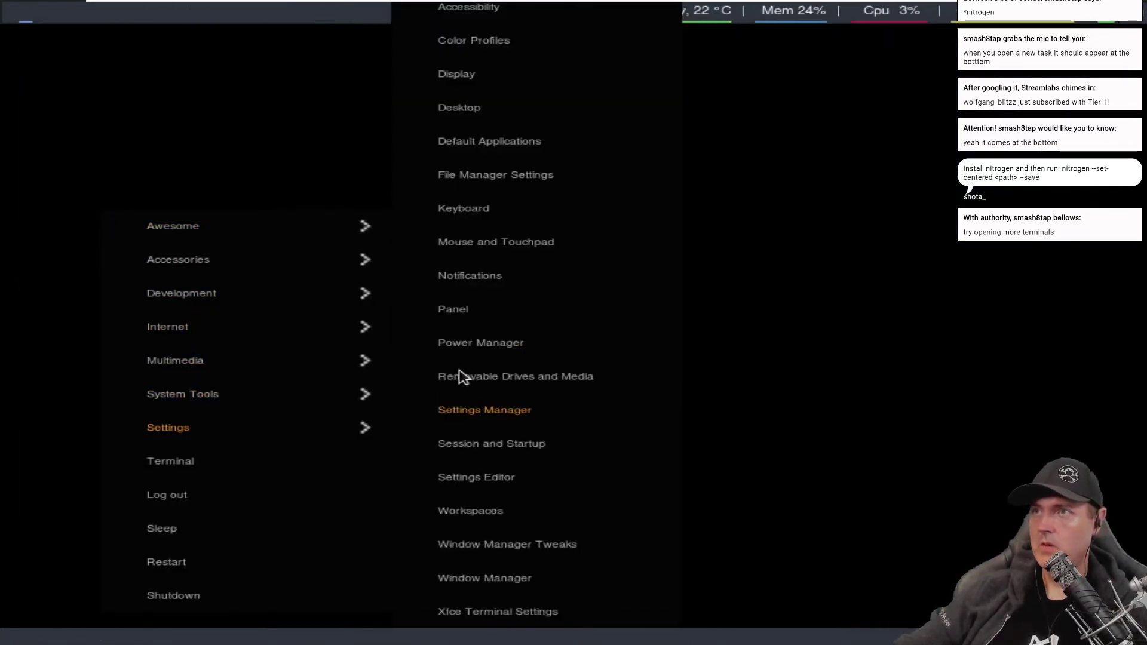
click(457, 72)
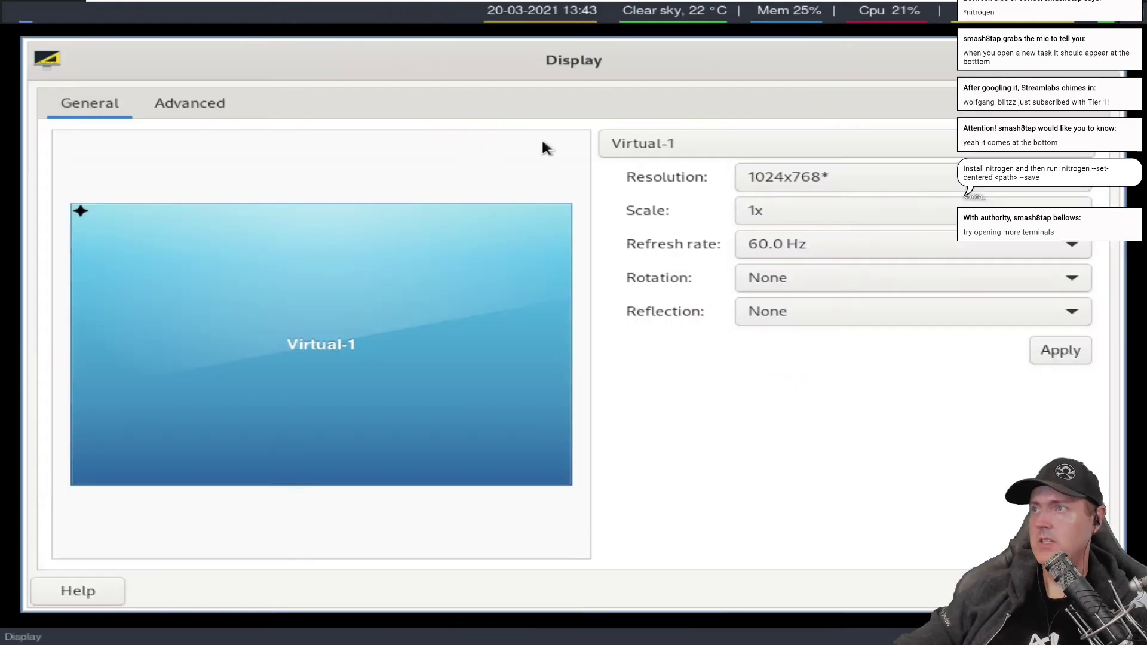
click(699, 150)
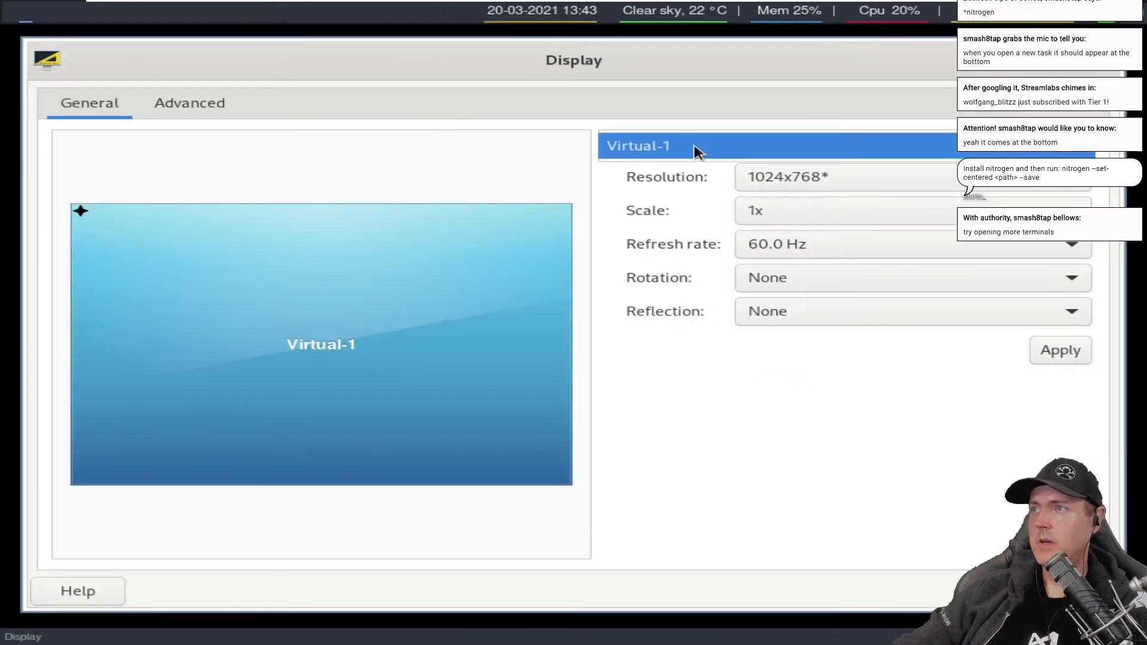
click(699, 152)
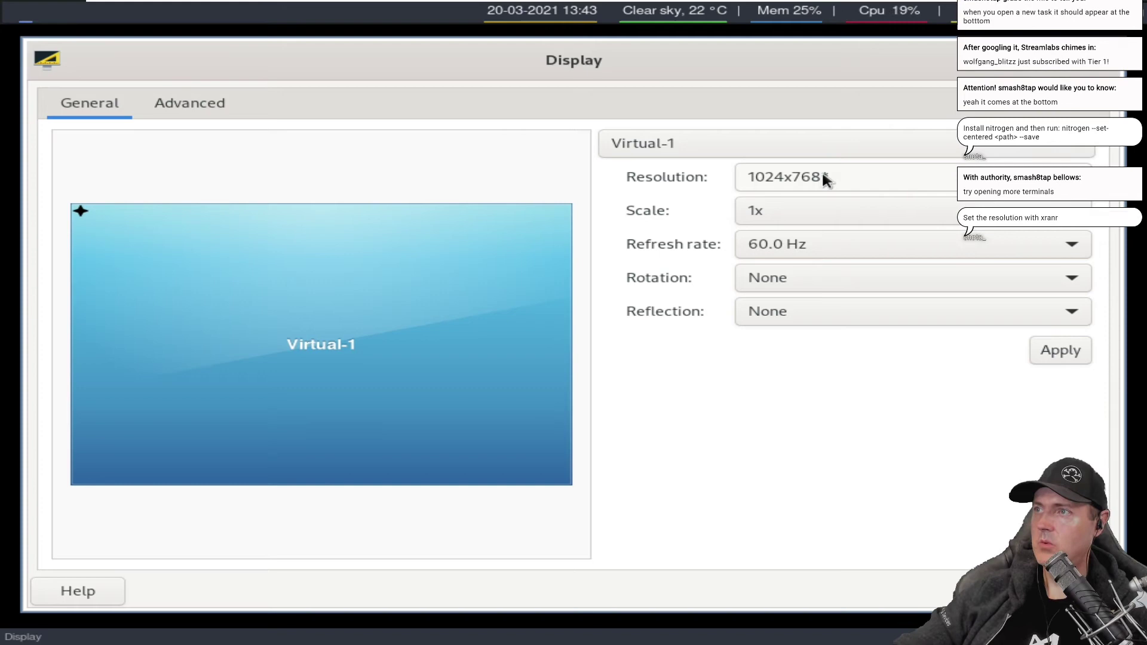
click(777, 177)
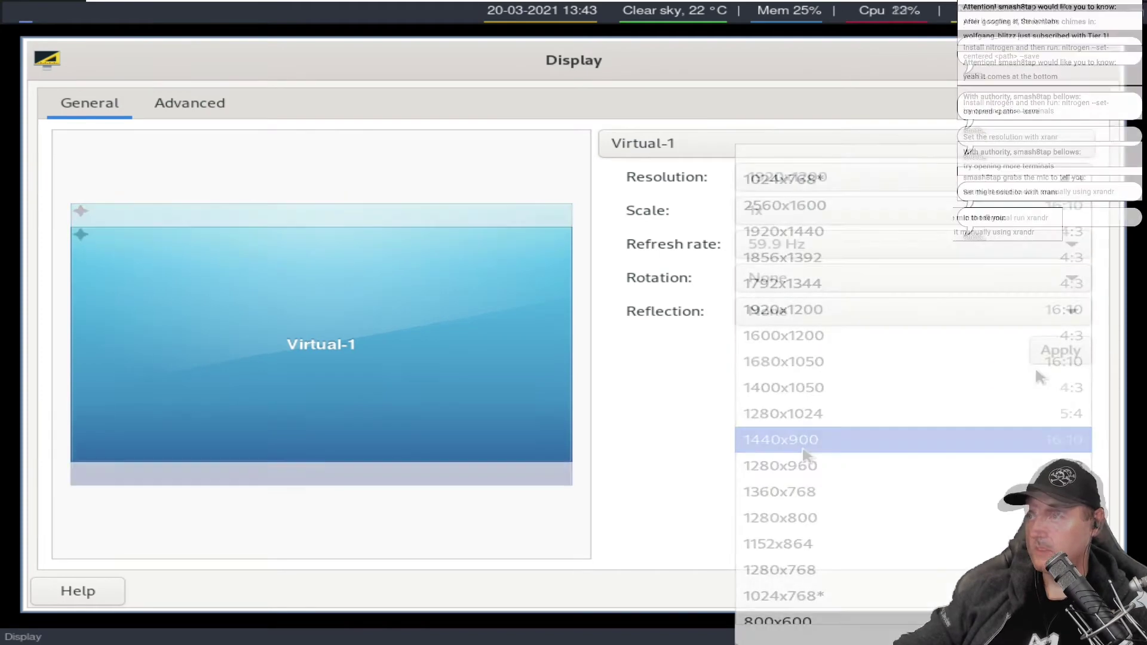
click(1051, 352)
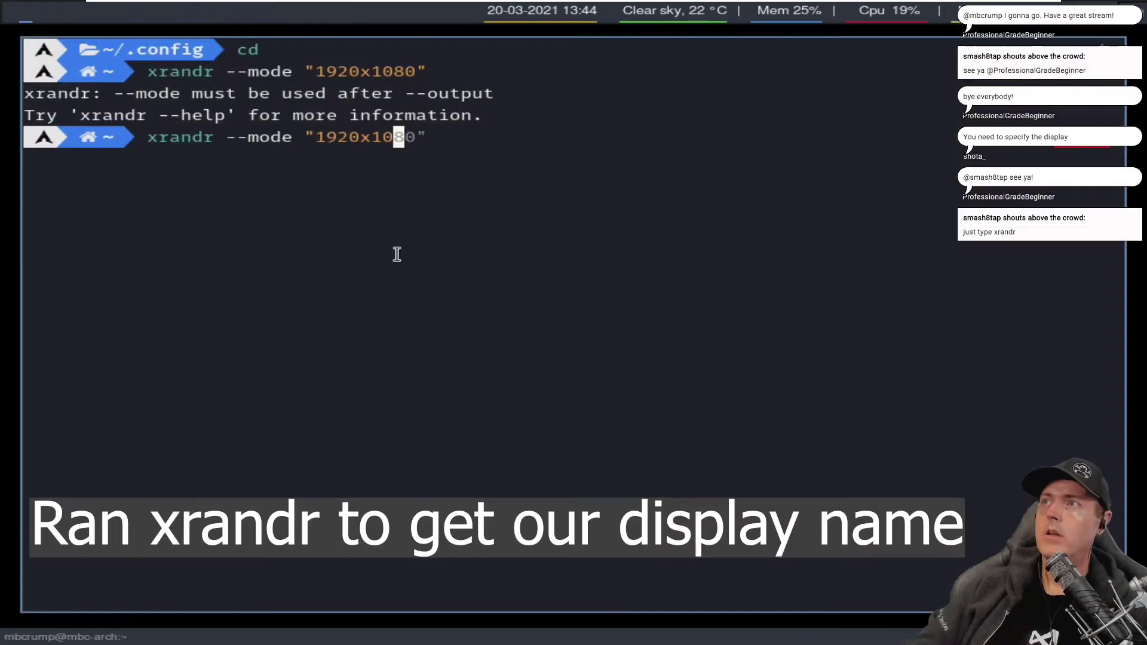
- Run plain xrandr to list the available display outputs
key(Left)
key(Left)
key(Left)
key(Left)
key(Left)
key(Left)
key(Left)
key(Left)
key(Left)
key(Left)
key(Left)
key(Left)
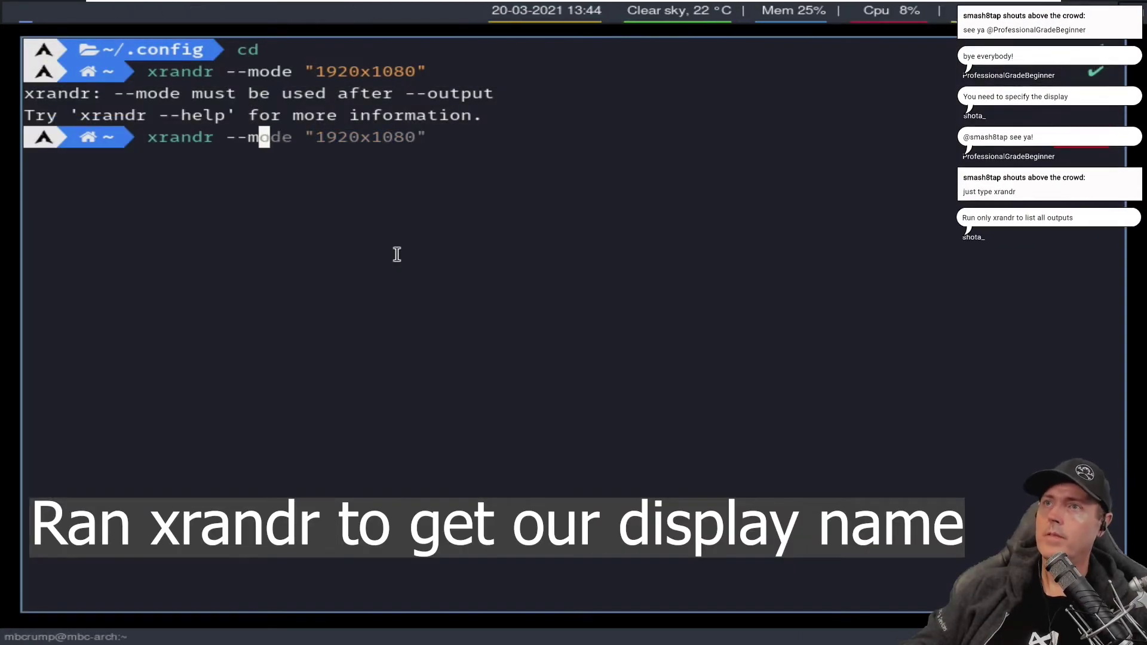
key(Left)
key(Left)
key(Left)
key(Left)
key(ctrl+k)
key(Return)
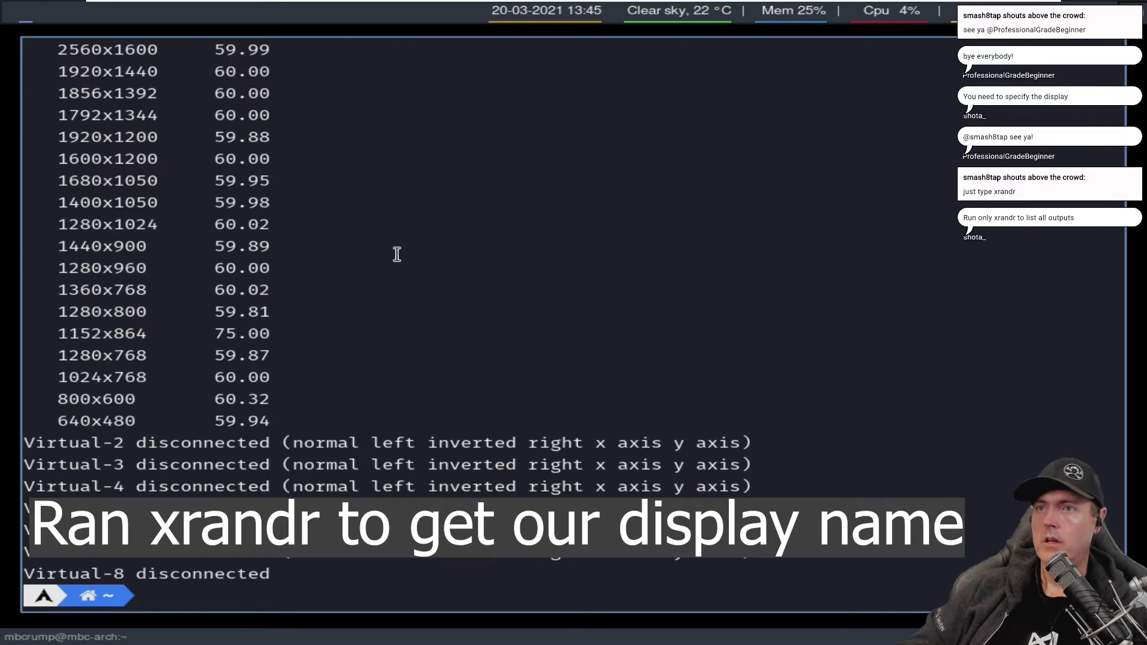
scroll(131, 113, up, 1)
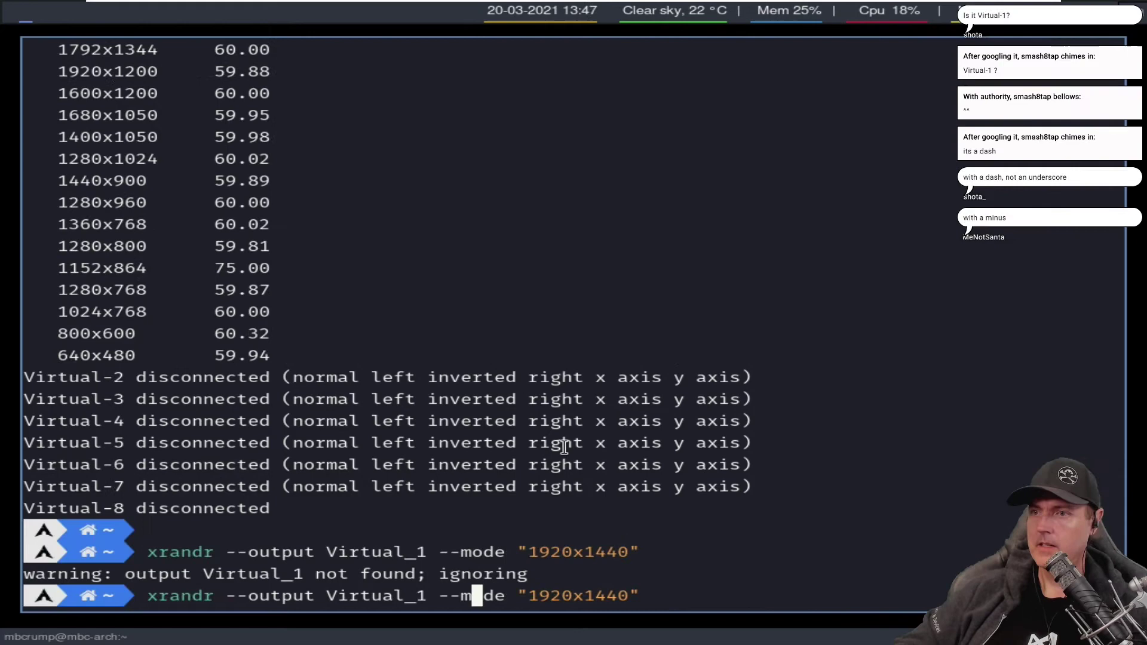
- Fix the output name to Virtual-1 and rerun the xrandr 1920x1440 mode command
key(Left)
key(Left)
key(Left)
key(Left)
key(Left)
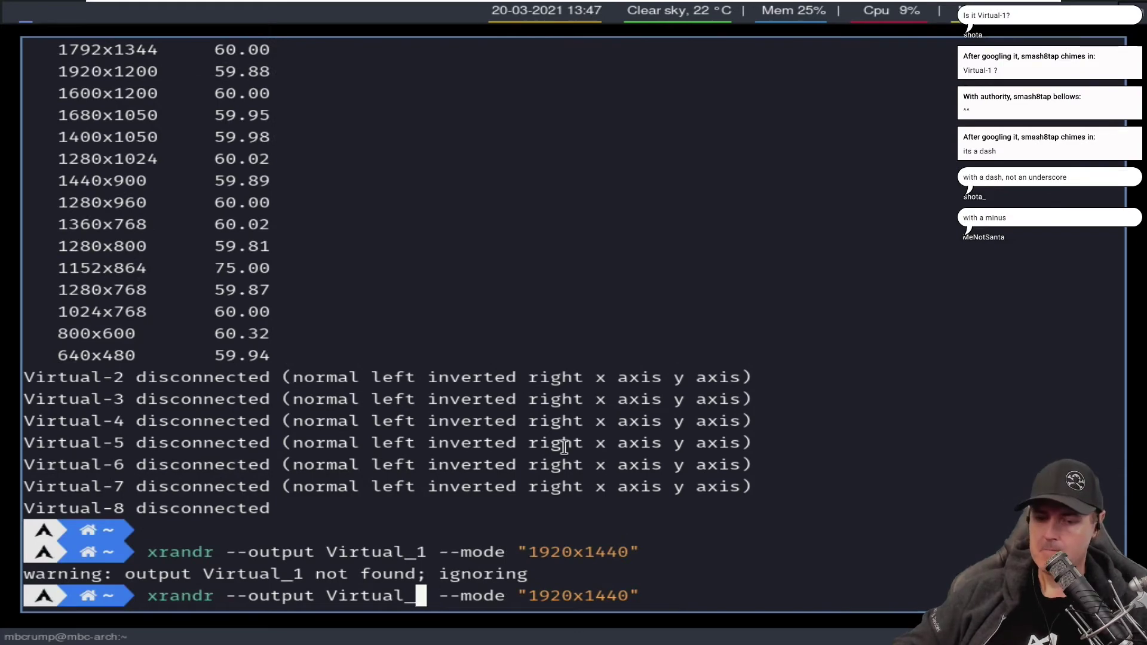
key(BackSpace)
text(-)
key(Return)
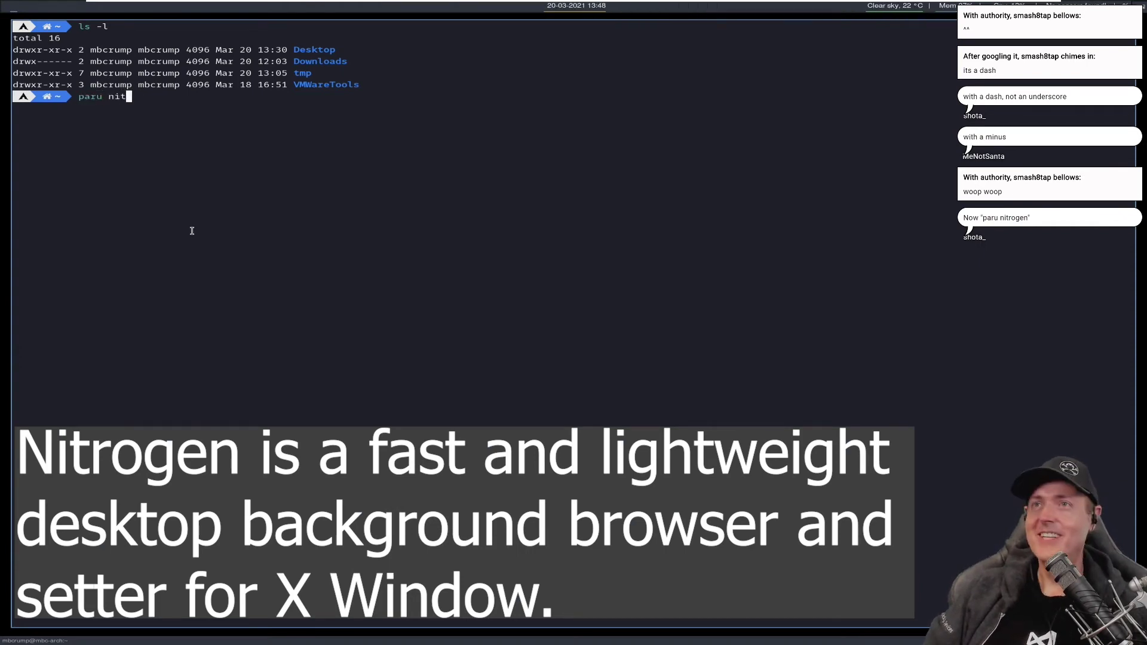
- Install extra/nitrogen with paru, choosing option 1 and confirming with y
key(Return)
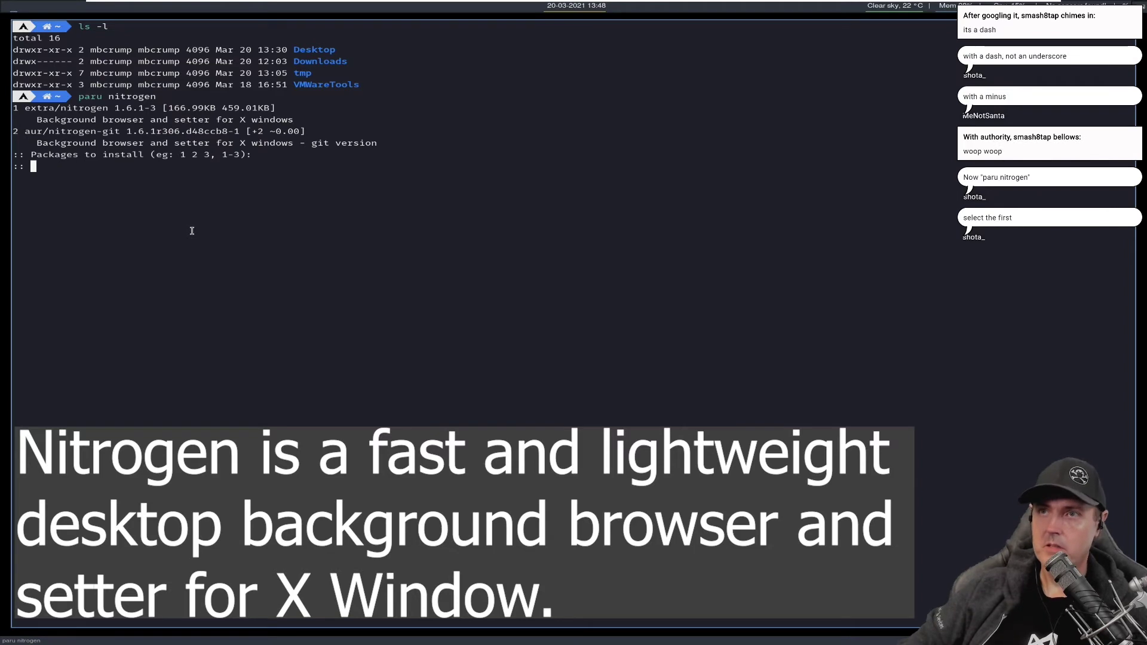
text(1)
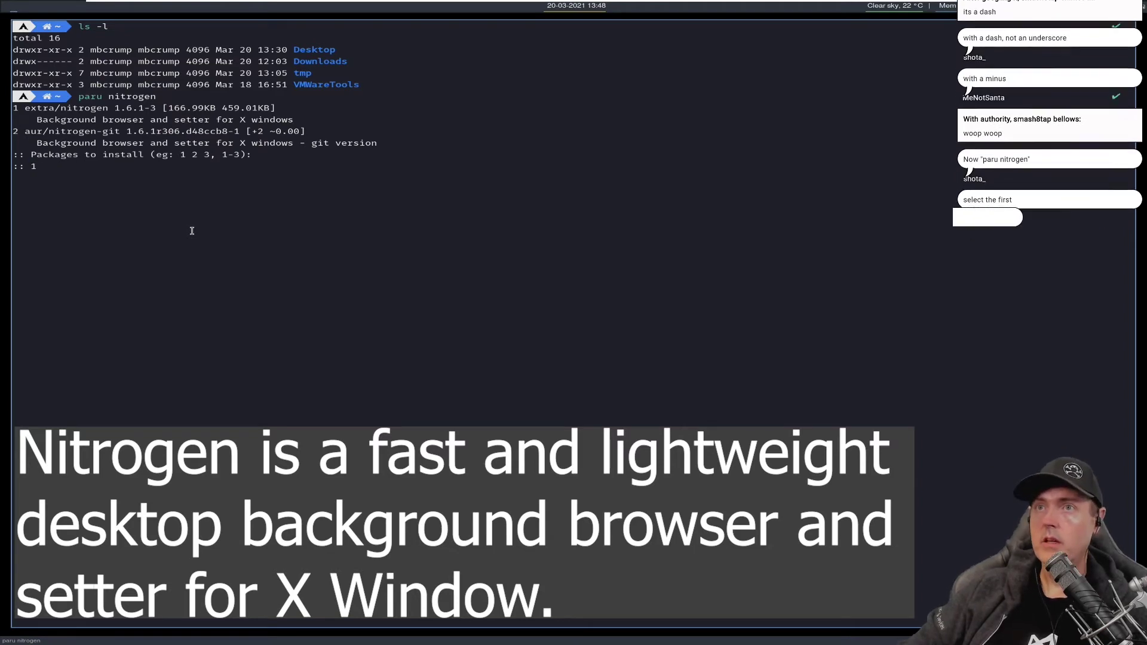
key(Return)
text(y)
key(Return)
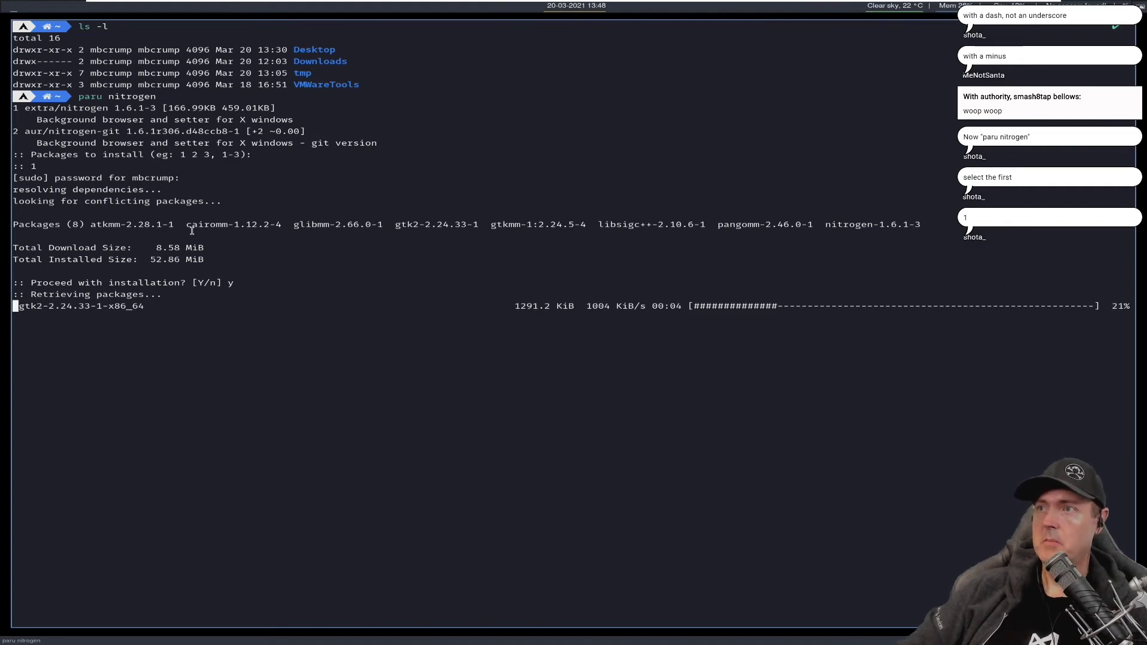
text(nitro)
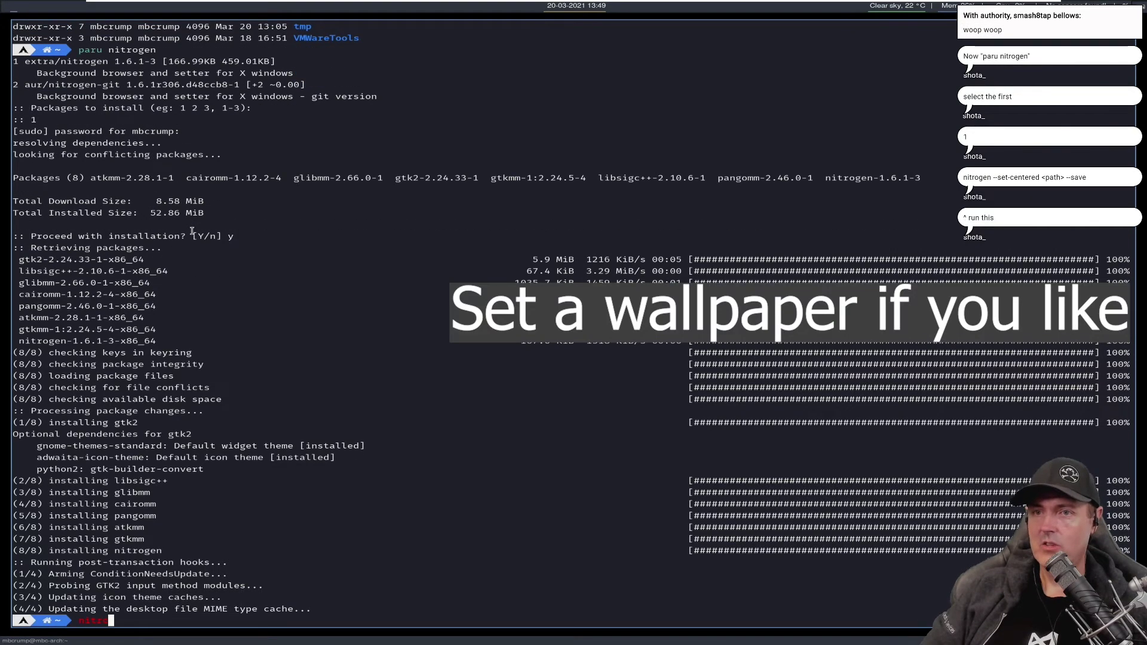
text(gen --set-c)
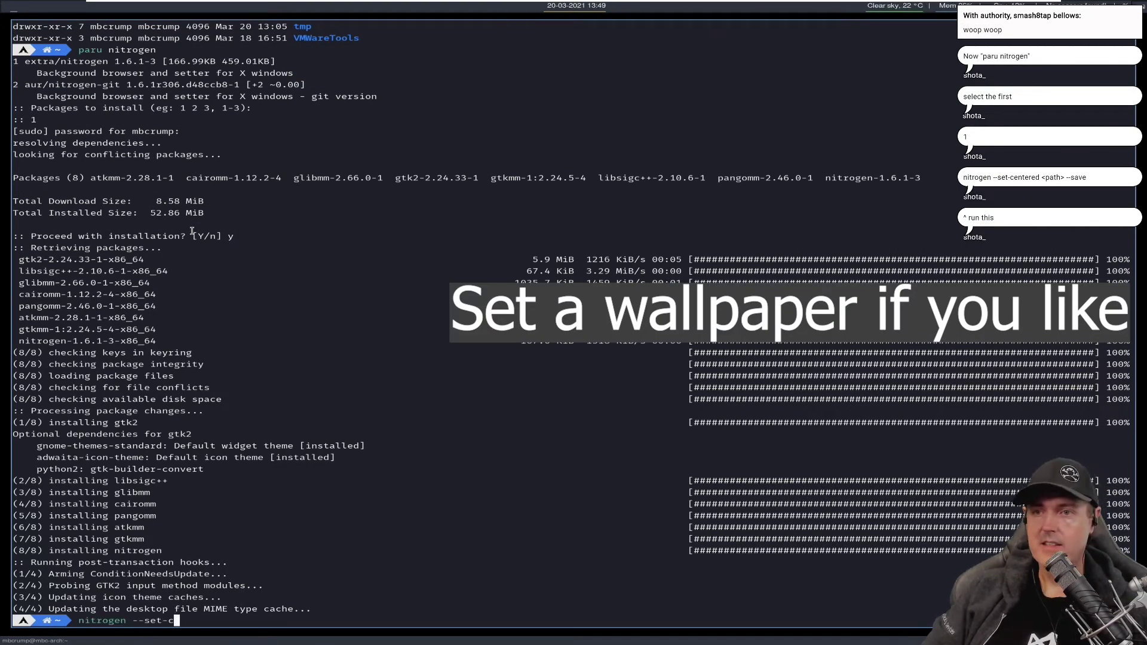
text(entered ~)
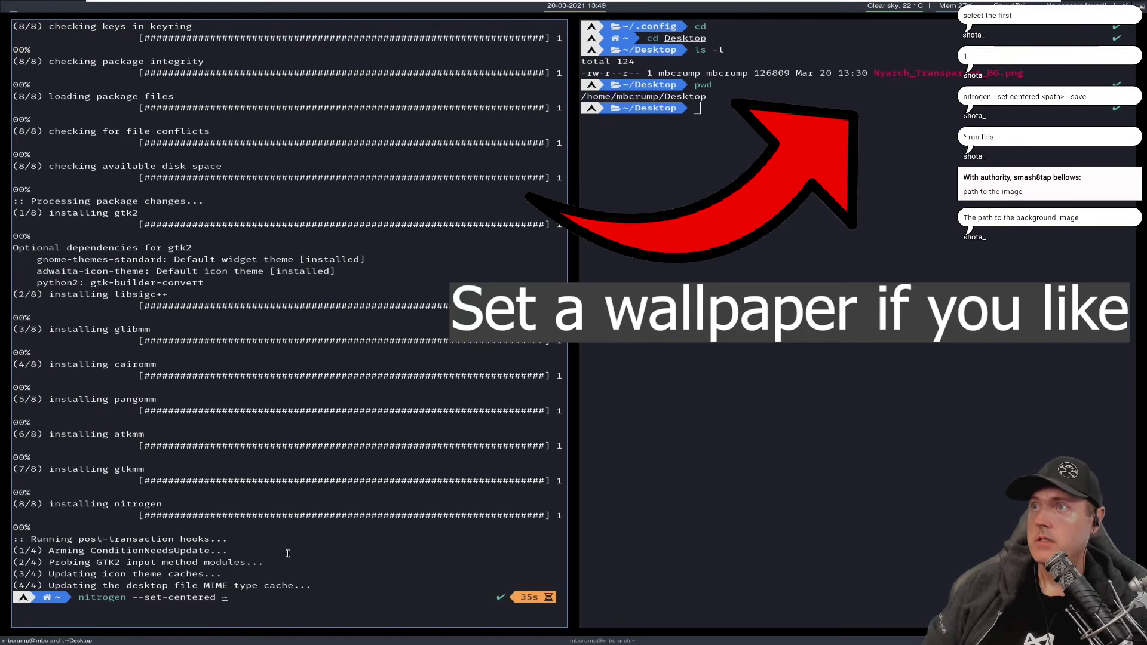
- Set ~/Desktop/Nyarch_Transparent_BG.png as the centered wallpaper with nitrogen --save
text(/)
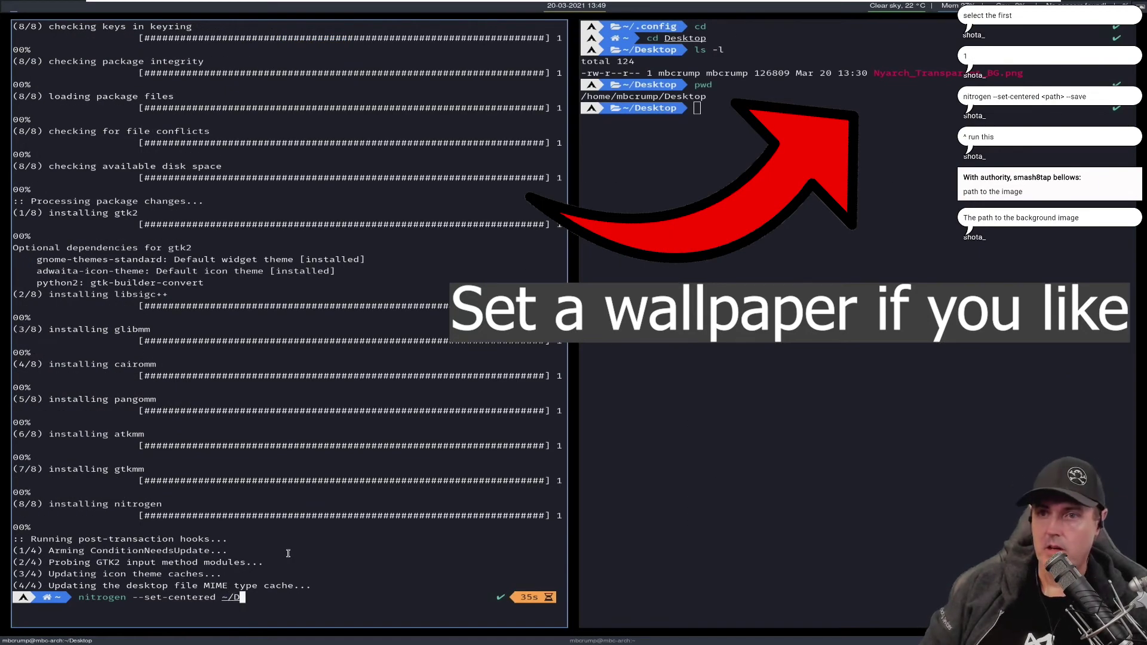
text(Desktop)
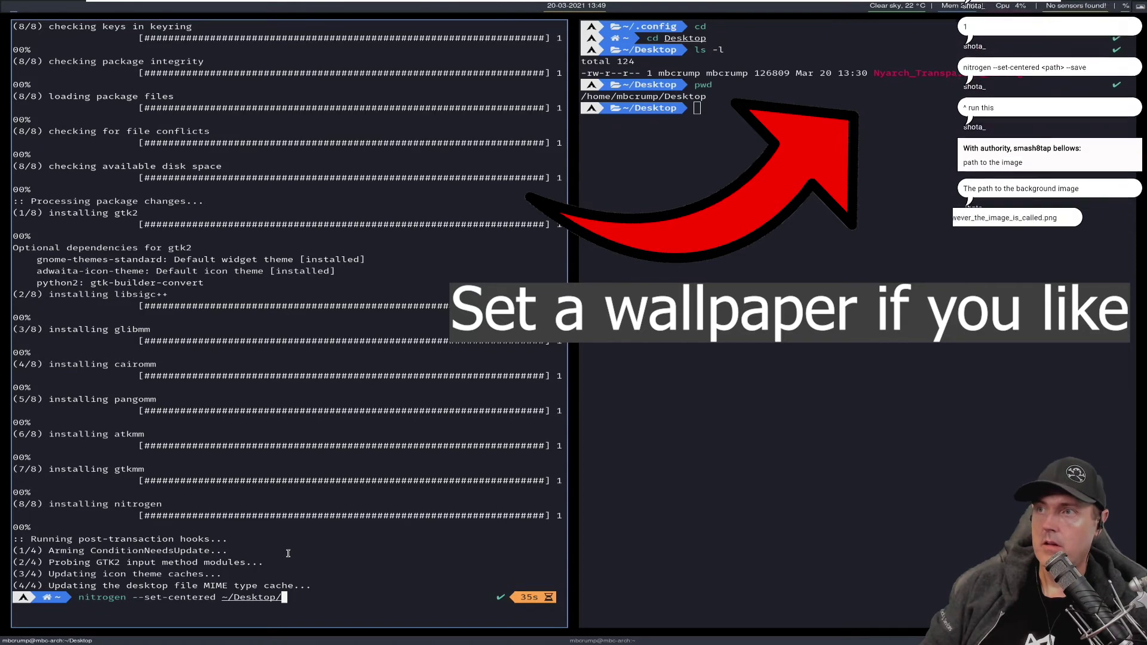
text(/Nyarch_Transparent_BG.png --sa)
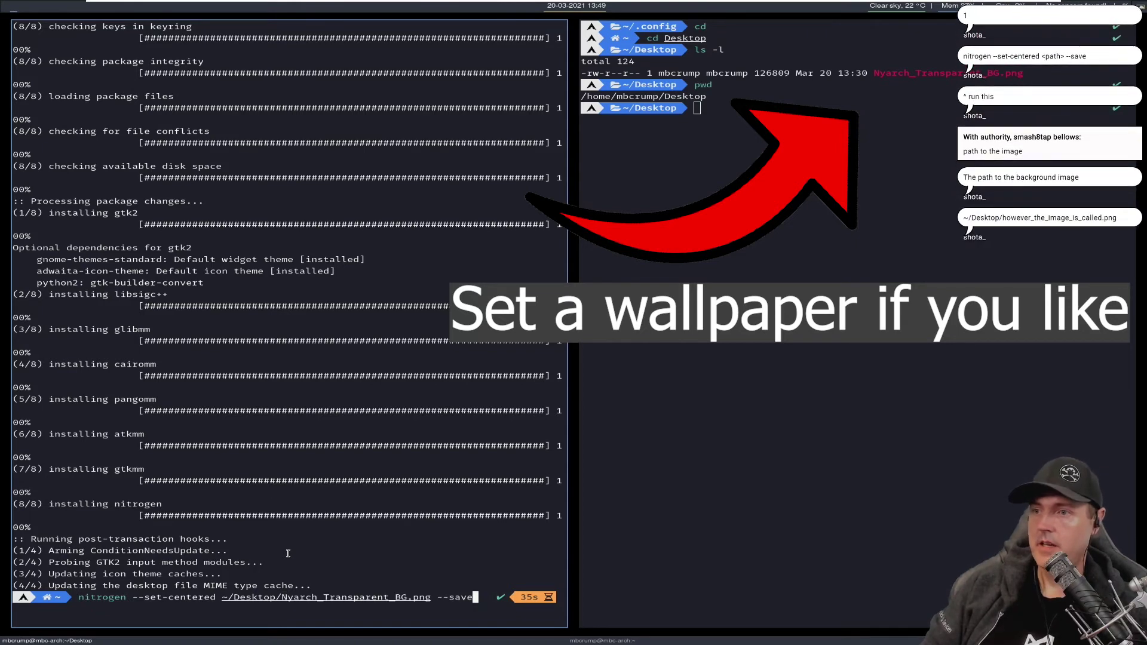
text(ve)
key(Return)
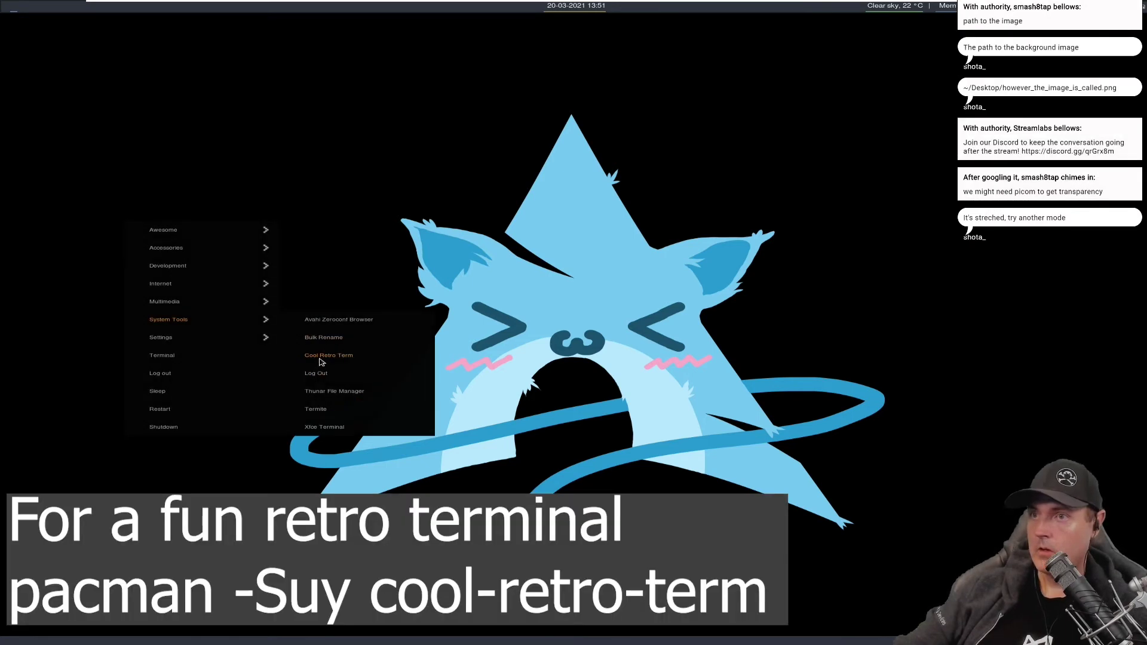
click(323, 361)
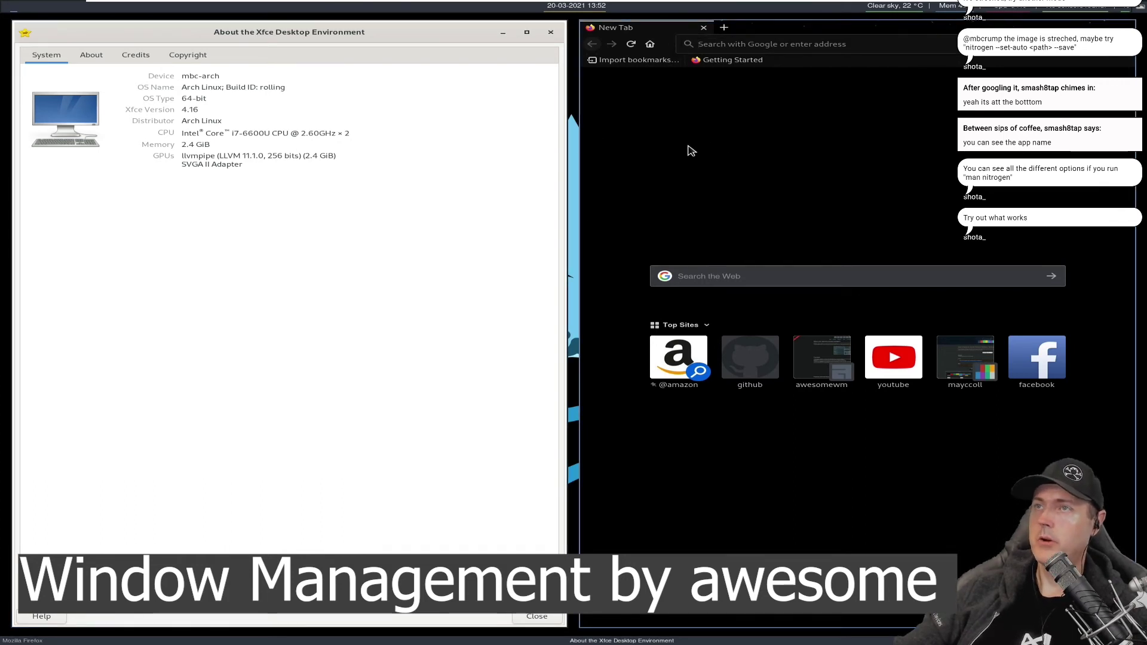
click(723, 27)
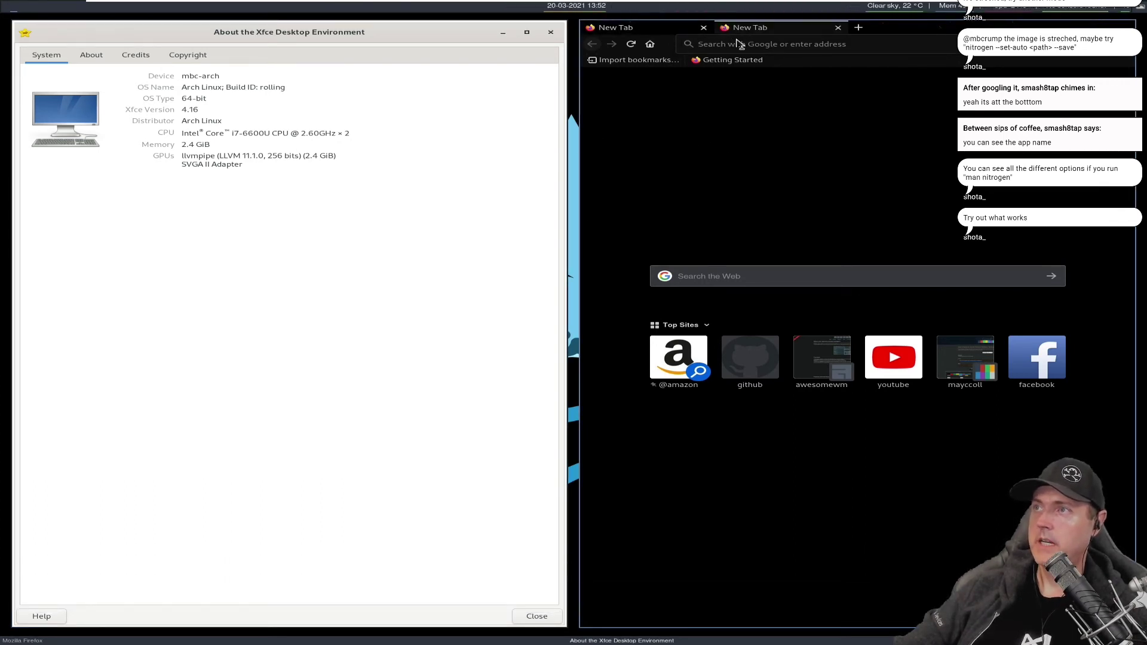
drag(743, 51, 325, 212)
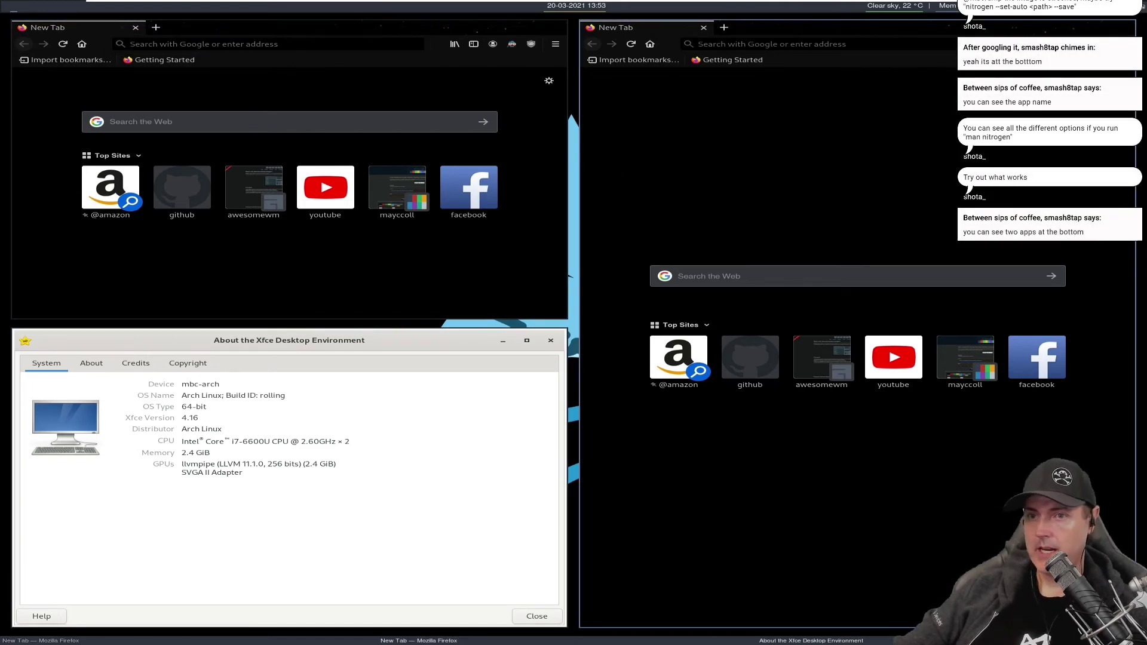
click(39, 642)
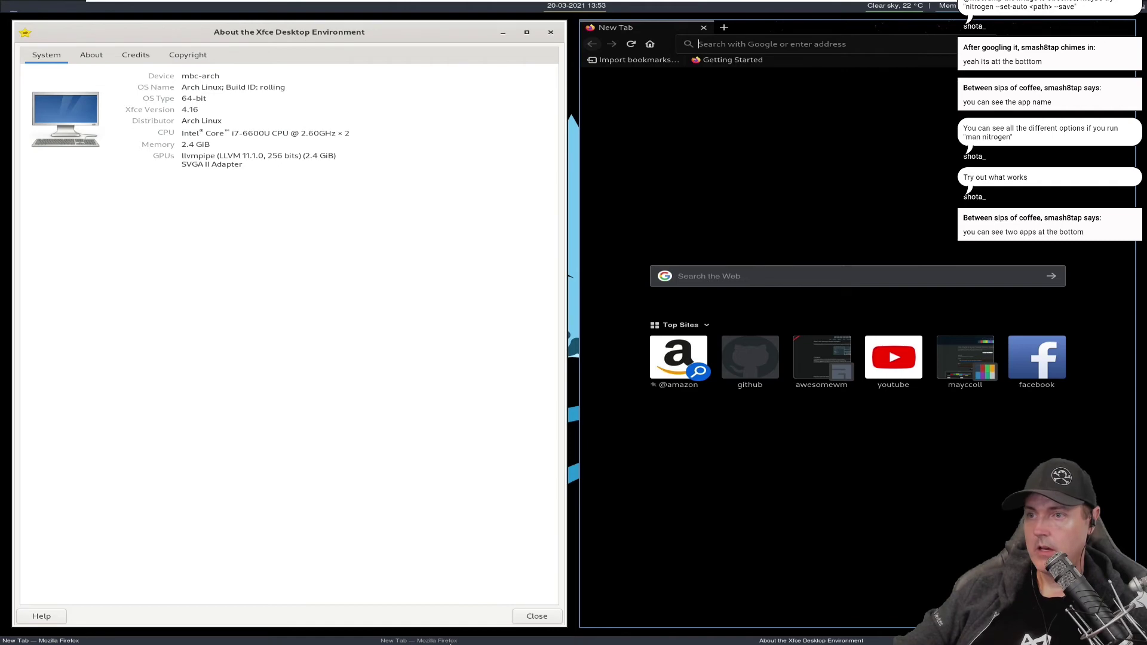
click(428, 642)
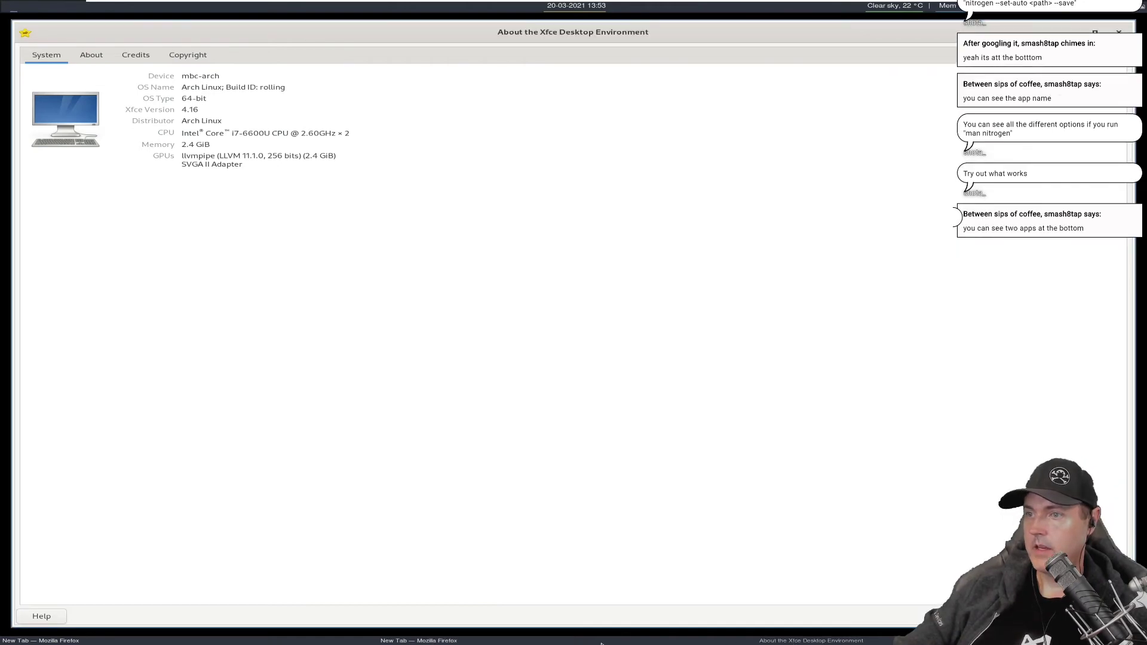
click(651, 643)
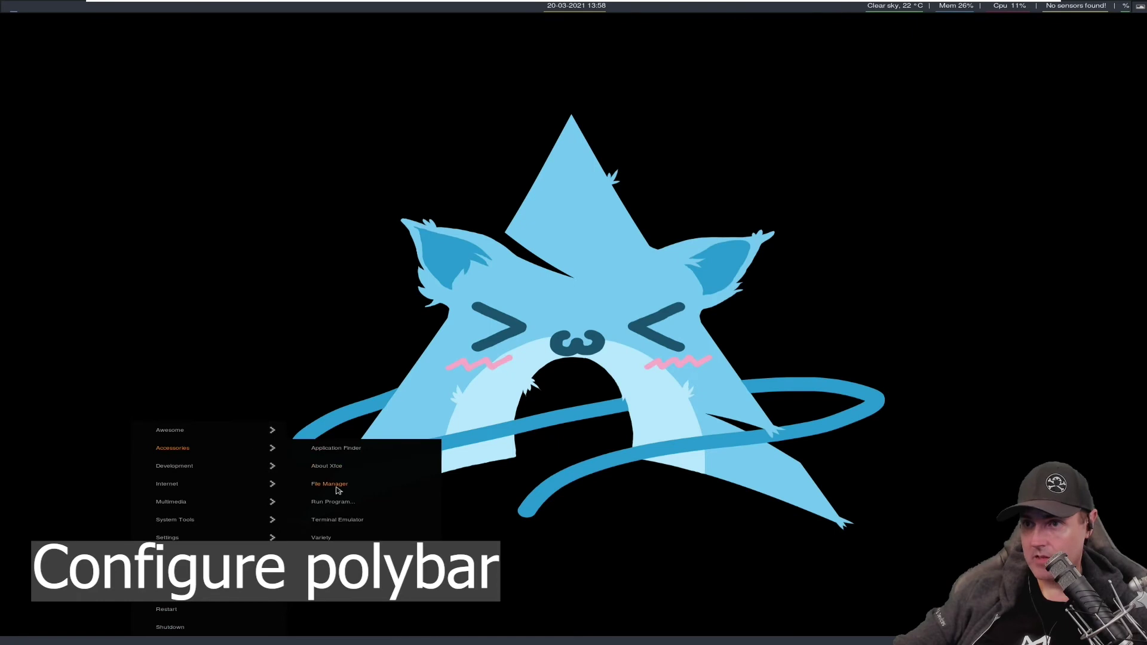
- Open ~/.config/polybar/config in Vim from the file manager
click(336, 488)
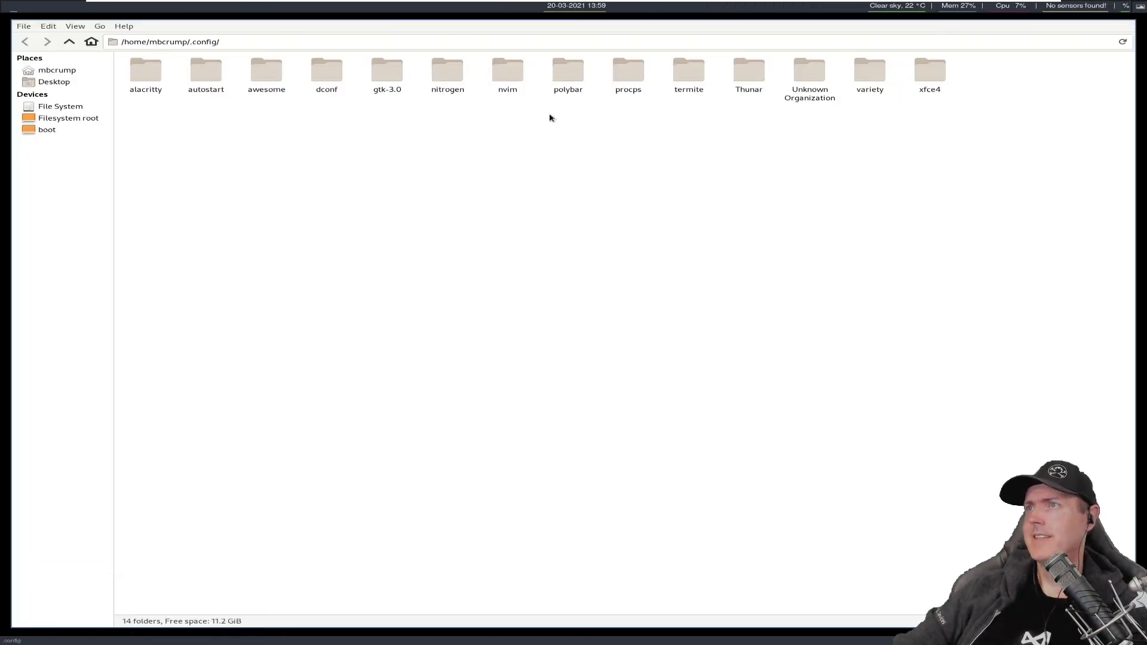
double_click(568, 73)
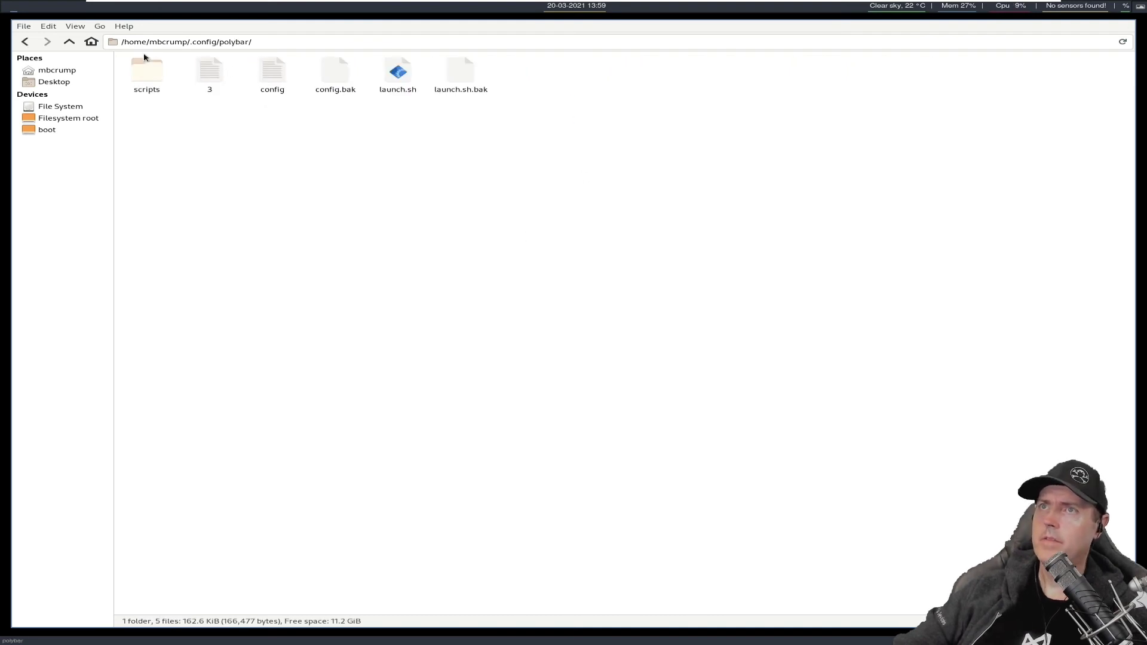
click(277, 74)
double_click(287, 74)
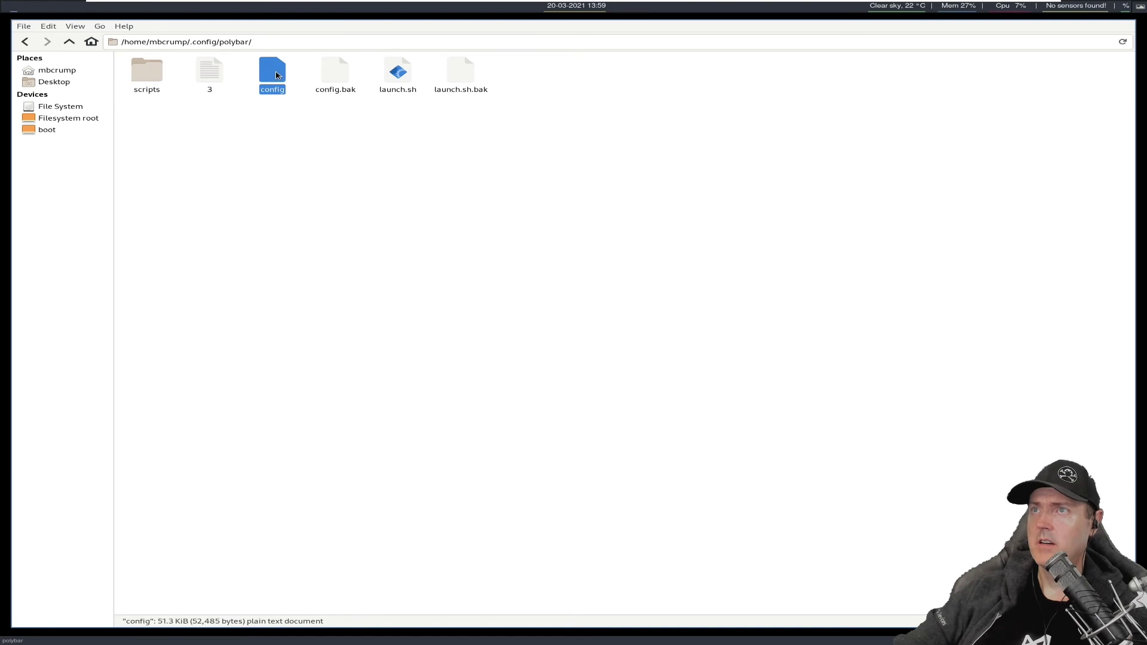
- Delete networkspeeddown and networkspeedup from the modules-right line
key(j)
key(j)
key(j)
key(j)
key(j)
key(j)
key(j)
key(j)
key(j)
key(j)
key(j)
key(j)
key(j)
key(j)
key(j)
key(j)
key(j)
key(j)
key(j)
key(j)
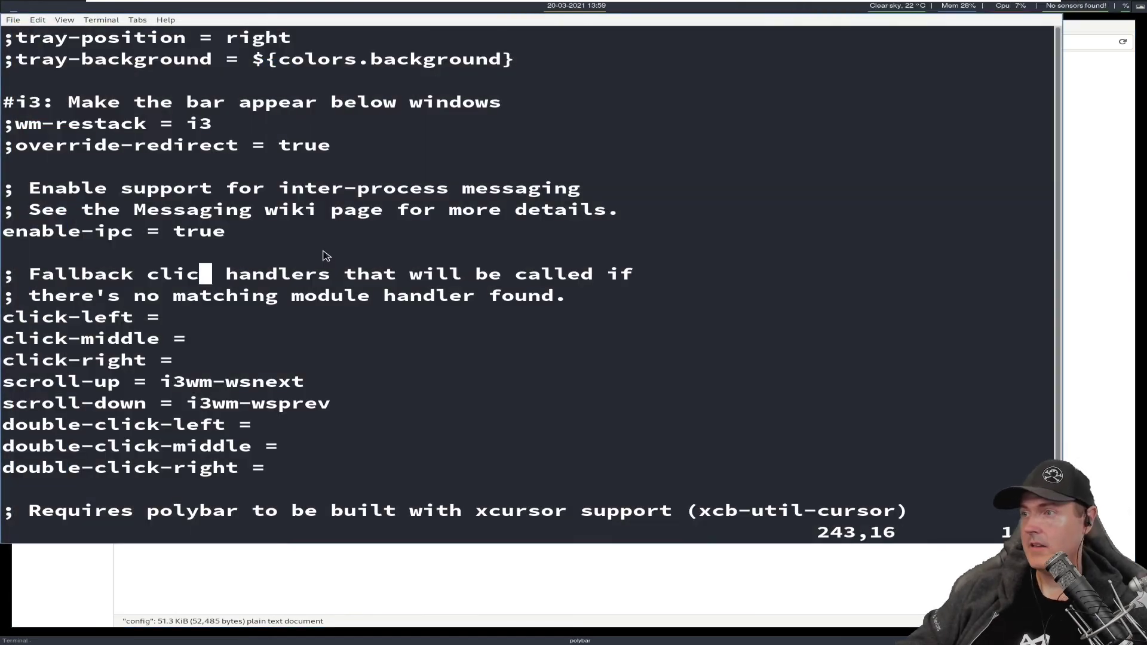
key(i)
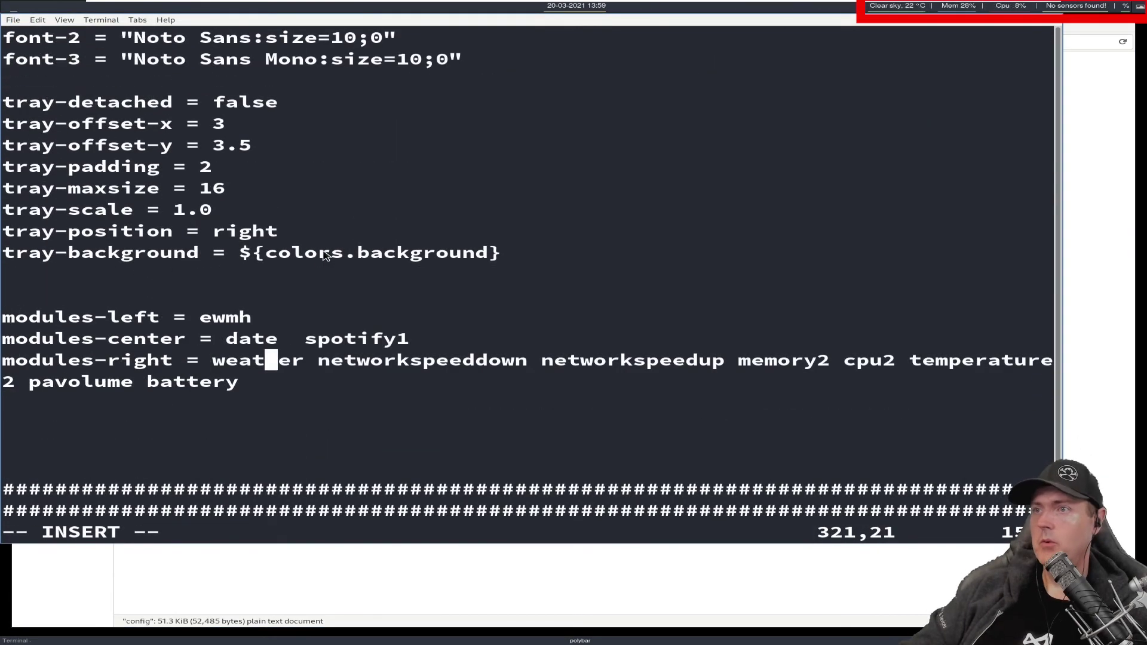
key(Right)
key(Right)
key(Right)
key(Right)
key(Right)
key(Right)
key(Right)
key(Right)
key(Right)
key(Right)
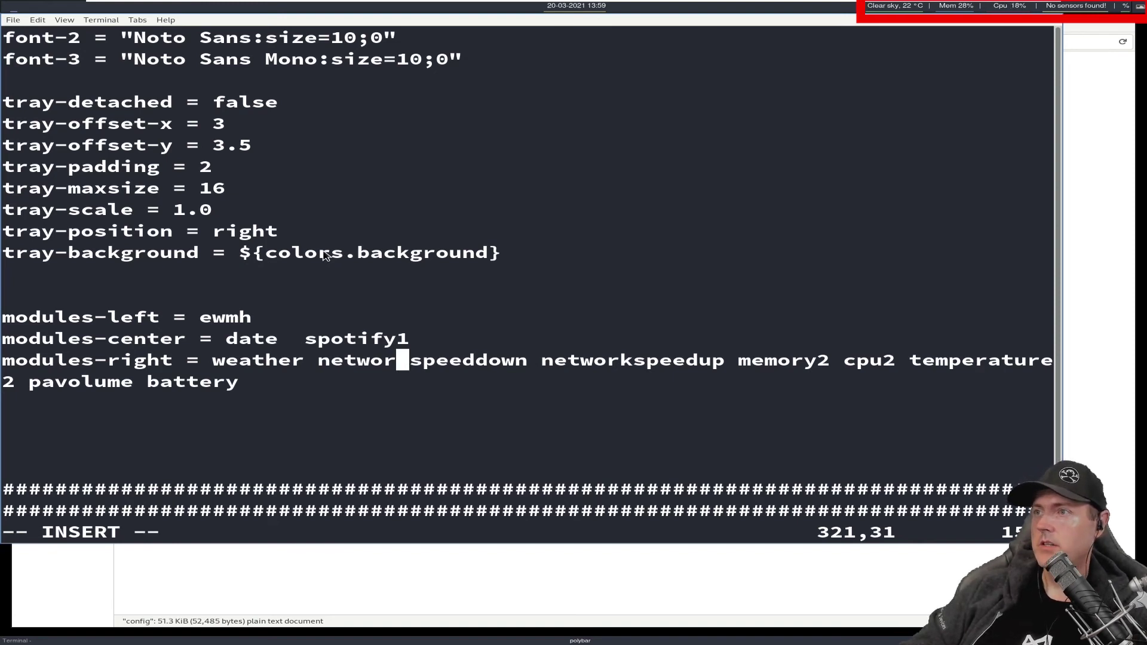
key(Right)
key(Right)
key(Right)
key(Right)
key(Right)
key(Right)
key(Right)
key(Right)
key(Right)
key(Right)
key(Right)
key(Right)
key(Right)
key(Right)
key(Right)
key(Right)
key(Right)
key(Right)
key(Right)
key(Right)
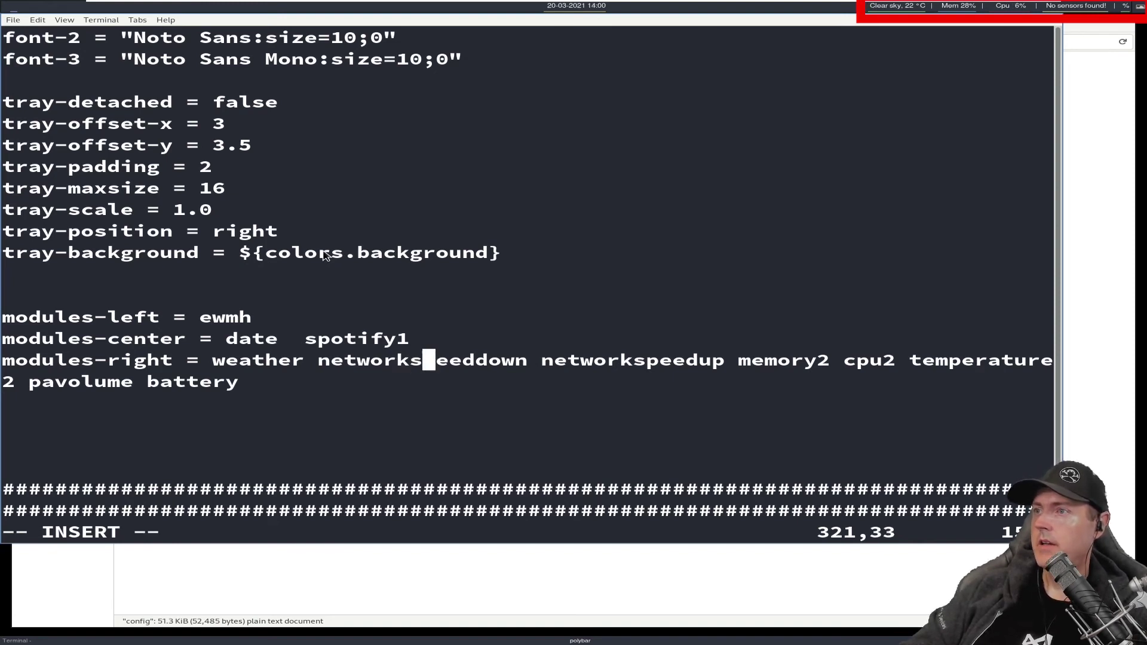
key(Right)
key(Right)
key(Right)
key(Right)
key(Right)
key(Right)
key(Right)
key(Right)
key(Right)
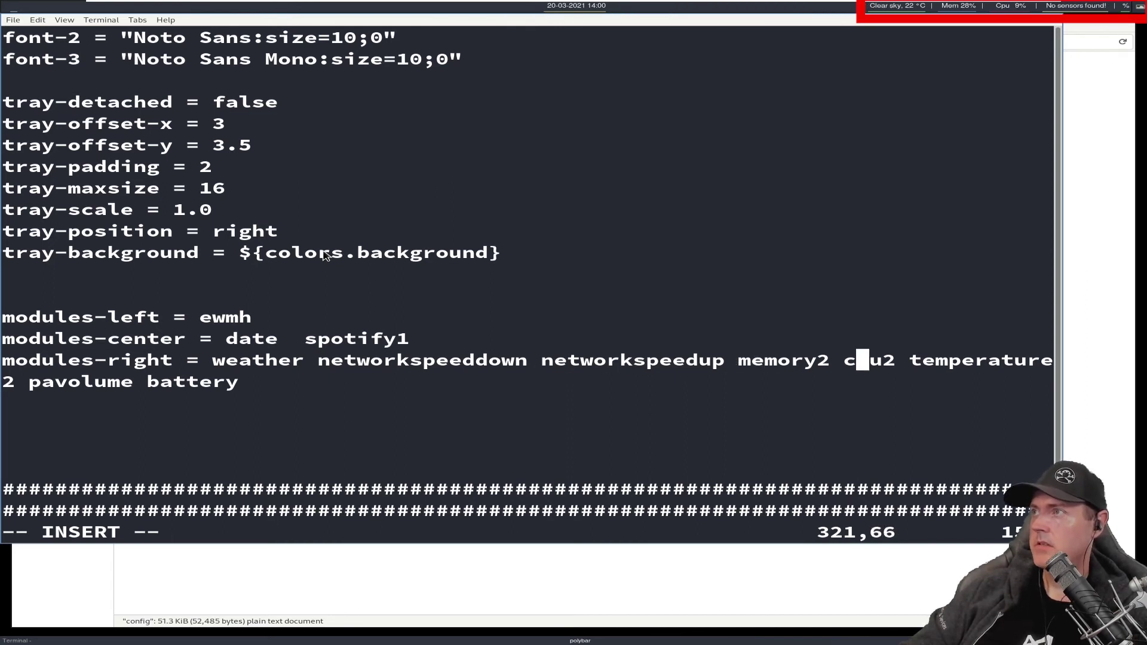
key(Right)
key(Right)
key(Right)
key(Right)
key(Right)
key(Right)
key(Right)
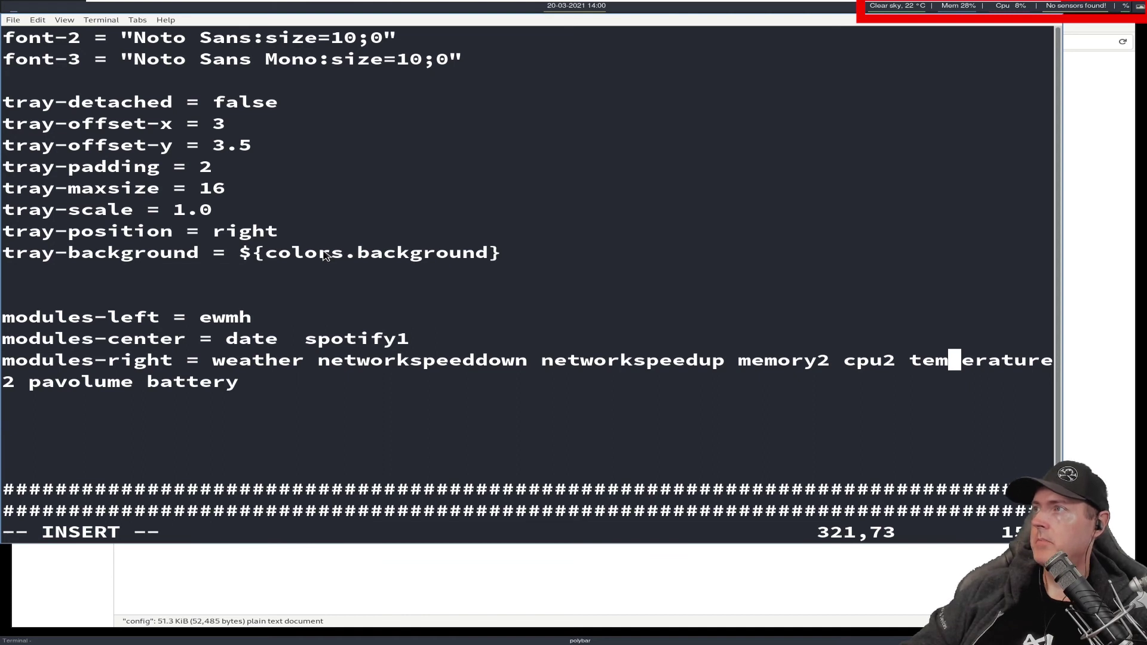
key(Left)
key(Left)
key(Left)
key(Left)
key(Left)
key(Left)
key(Left)
key(Left)
key(Left)
key(Left)
key(Left)
key(Left)
key(Left)
key(Left)
key(Left)
key(Left)
key(BackSpace)
key(BackSpace)
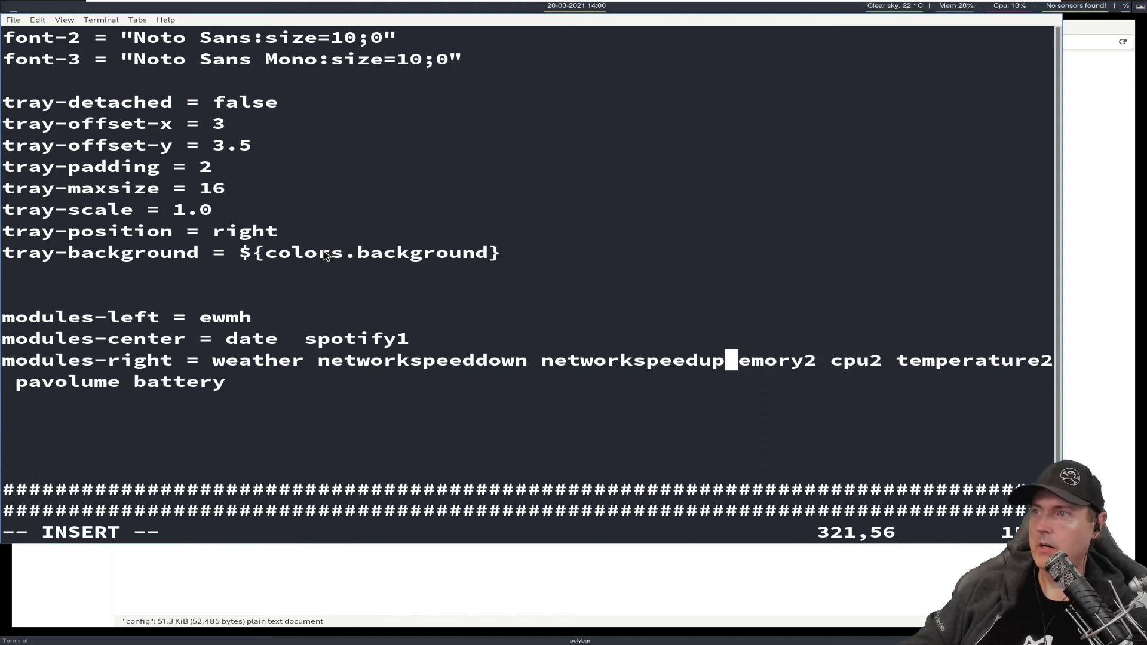
key(BackSpace)
key(BackSpace)
key(BackSpace)
key(BackSpace)
key(BackSpace)
key(BackSpace)
key(BackSpace)
key(BackSpace)
key(BackSpace)
key(BackSpace)
key(BackSpace)
key(BackSpace)
key(BackSpace)
key(BackSpace)
key(BackSpace)
key(BackSpace)
key(BackSpace)
key(BackSpace)
key(BackSpace)
key(BackSpace)
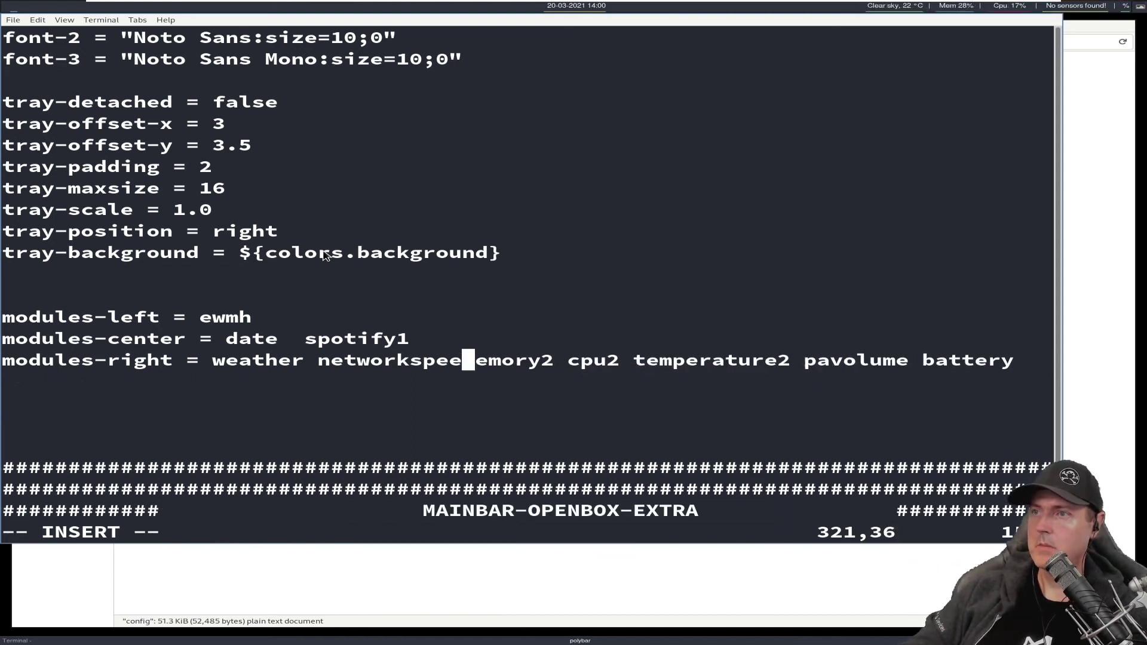
key(BackSpace)
key(BackSpace)
key(BackSpace)
key(BackSpace)
key(BackSpace)
key(BackSpace)
key(BackSpace)
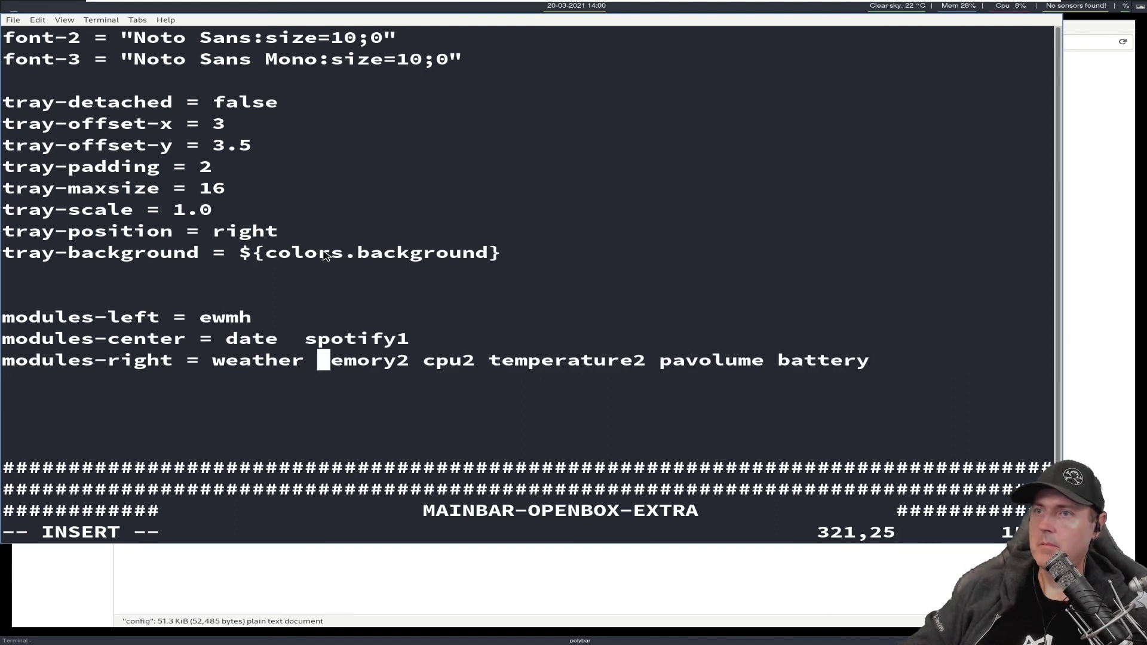
- Remove spotify1 from the modules-center line
key(Right)
key(Right)
key(Right)
key(Right)
key(Right)
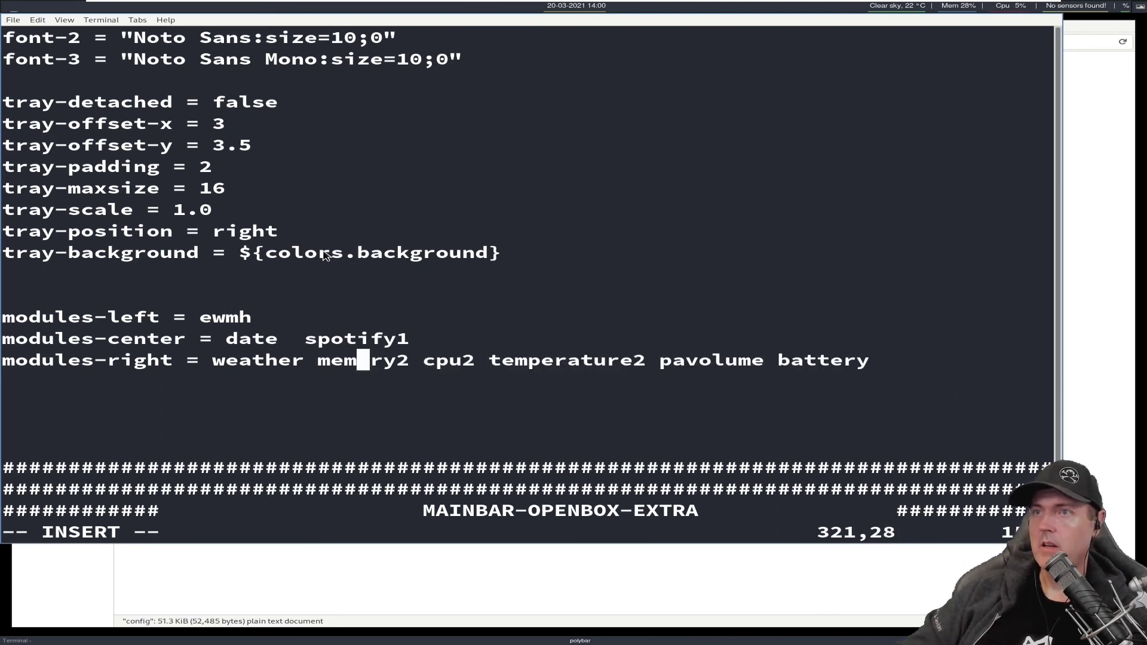
key(Up)
key(Right)
key(Right)
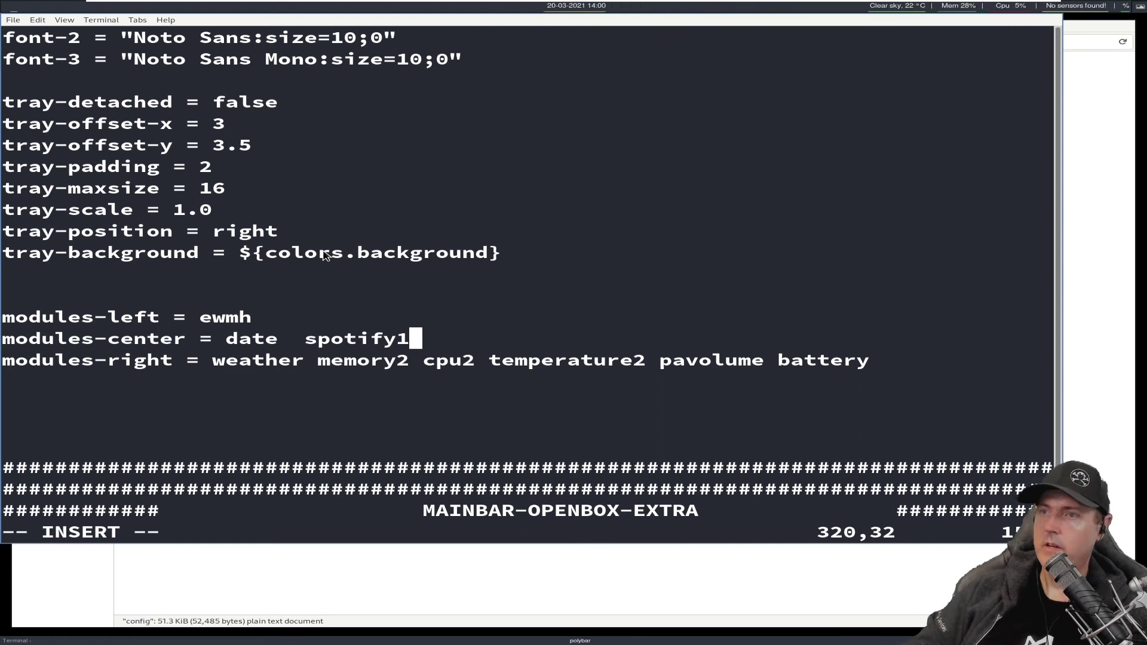
key(BackSpace)
key(BackSpace)
key(BackSpace)
key(BackSpace)
key(BackSpace)
key(BackSpace)
key(BackSpace)
key(BackSpace)
key(BackSpace)
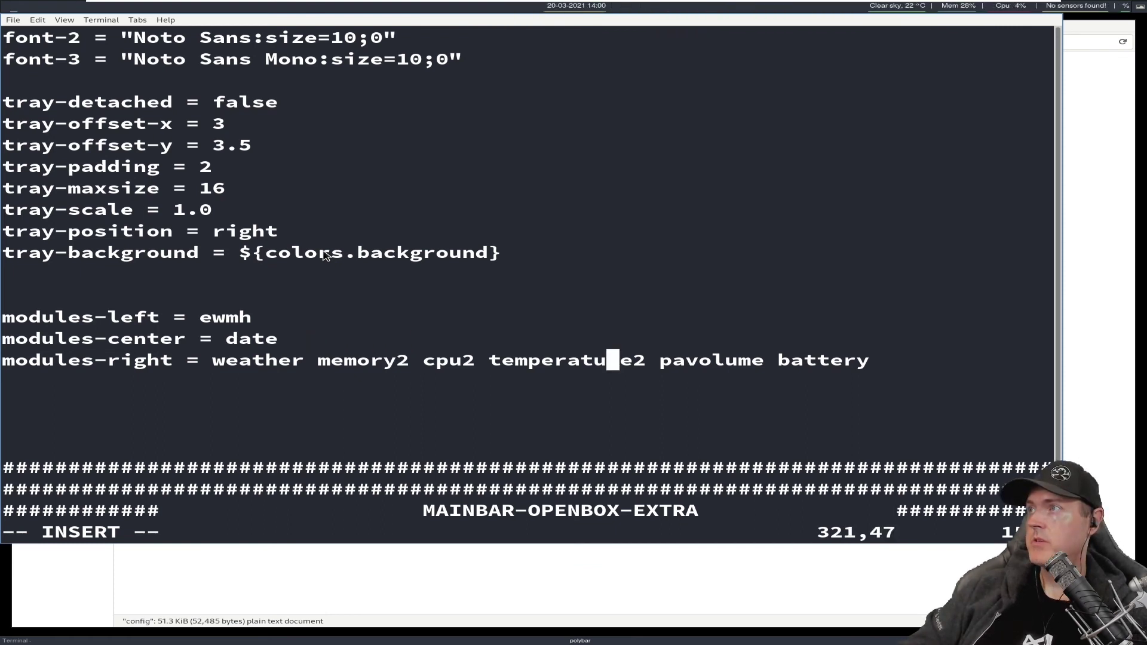
- Delete temperature2 from the modules-right line
key(Right)
key(Right)
key(Right)
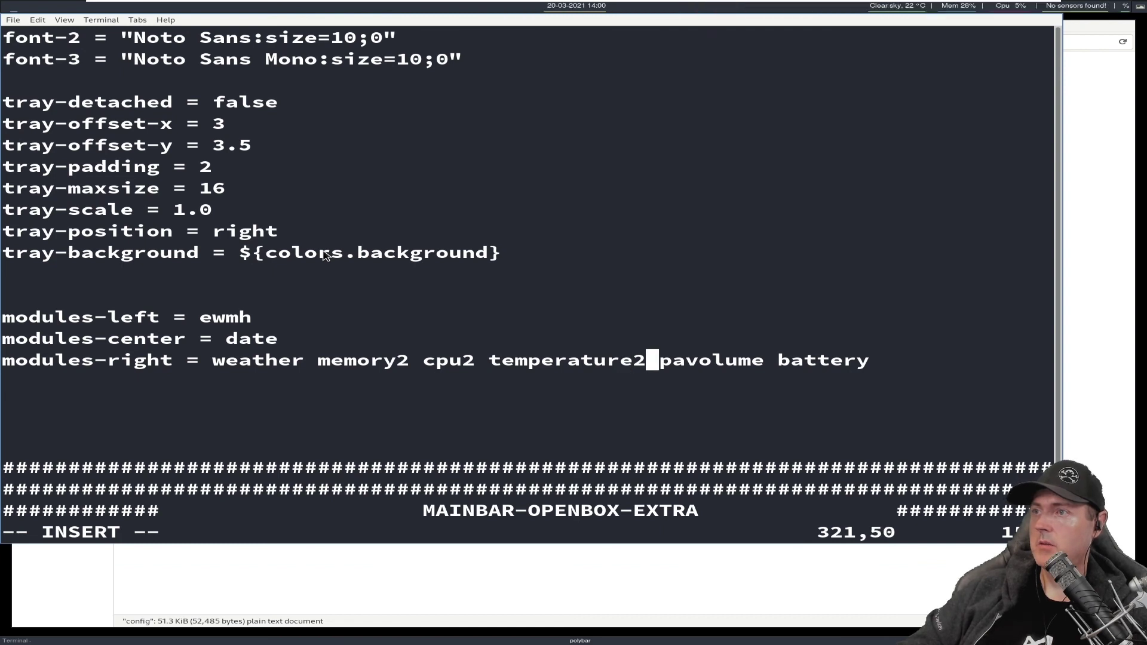
key(BackSpace)
key(BackSpace)
key(BackSpace)
key(BackSpace)
key(BackSpace)
key(BackSpace)
key(BackSpace)
key(BackSpace)
key(BackSpace)
key(BackSpace)
key(BackSpace)
key(BackSpace)
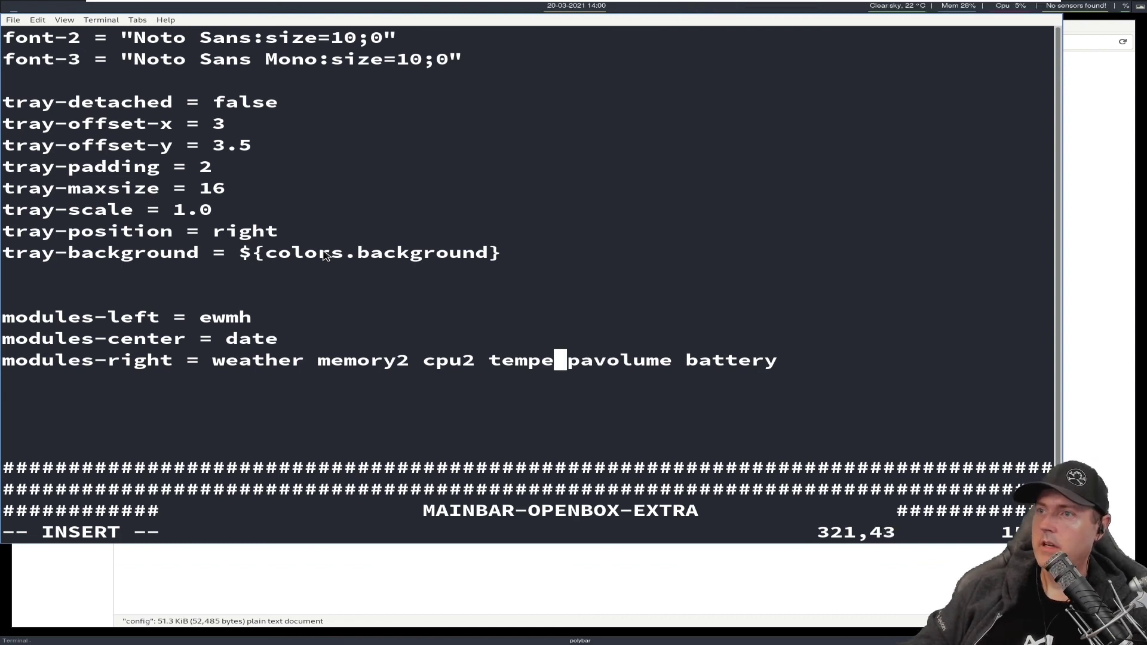
key(BackSpace)
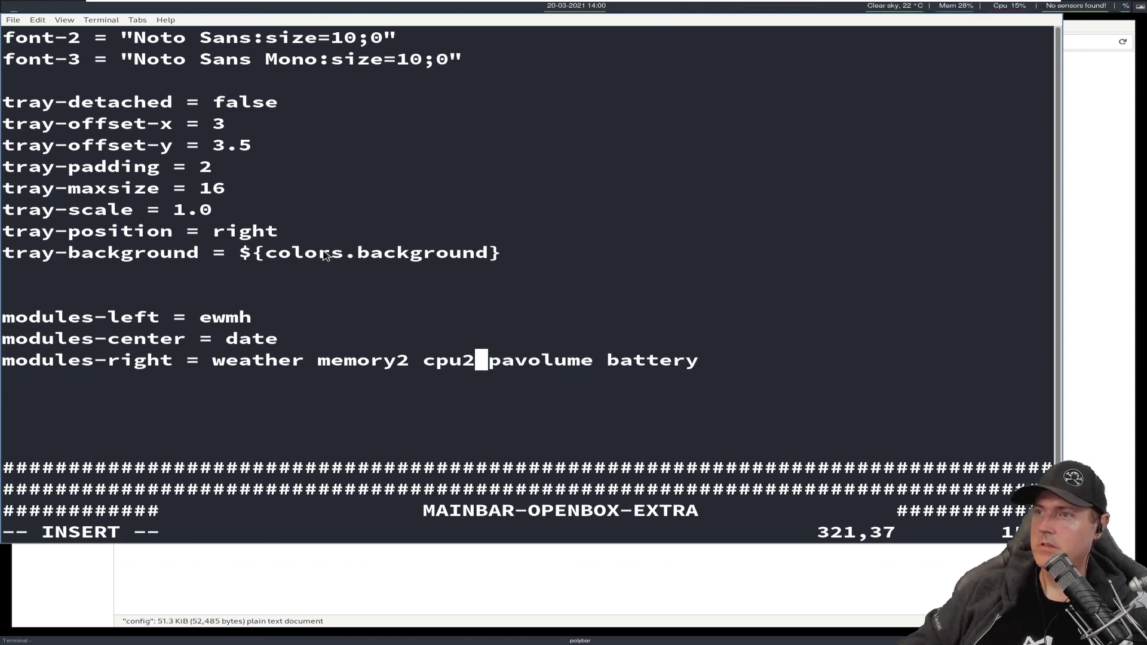
key(Right)
key(Right)
key(Right)
key(Right)
key(Right)
key(Right)
key(Right)
key(Right)
key(Right)
key(Right)
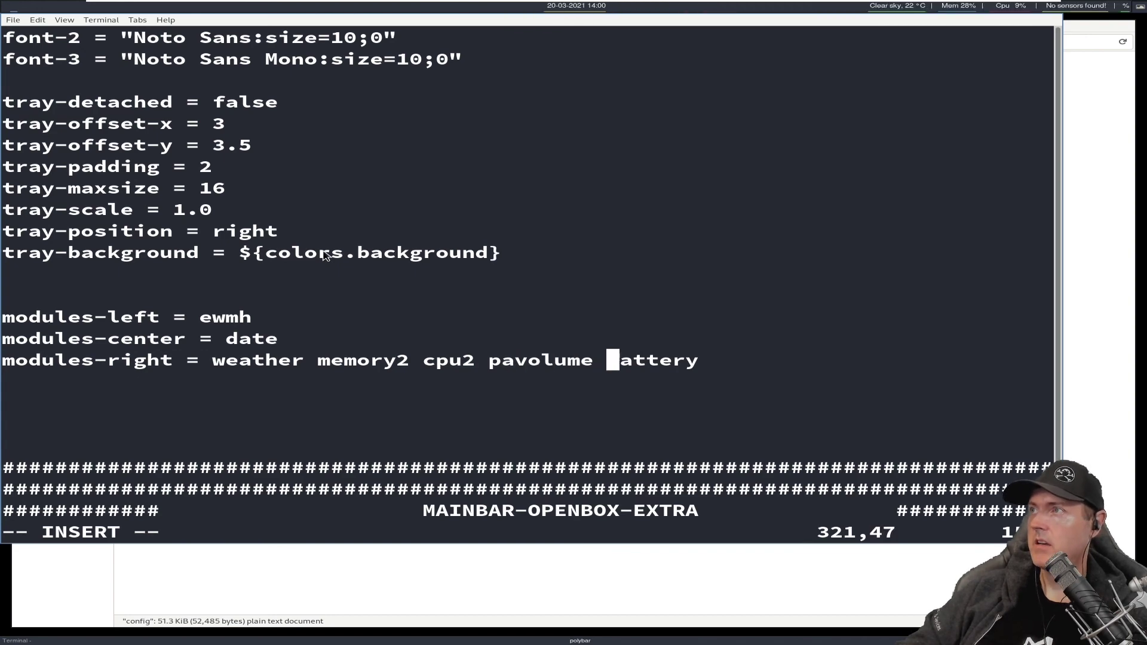
key(Right)
key(Right)
key(Right)
key(Right)
key(Right)
key(Right)
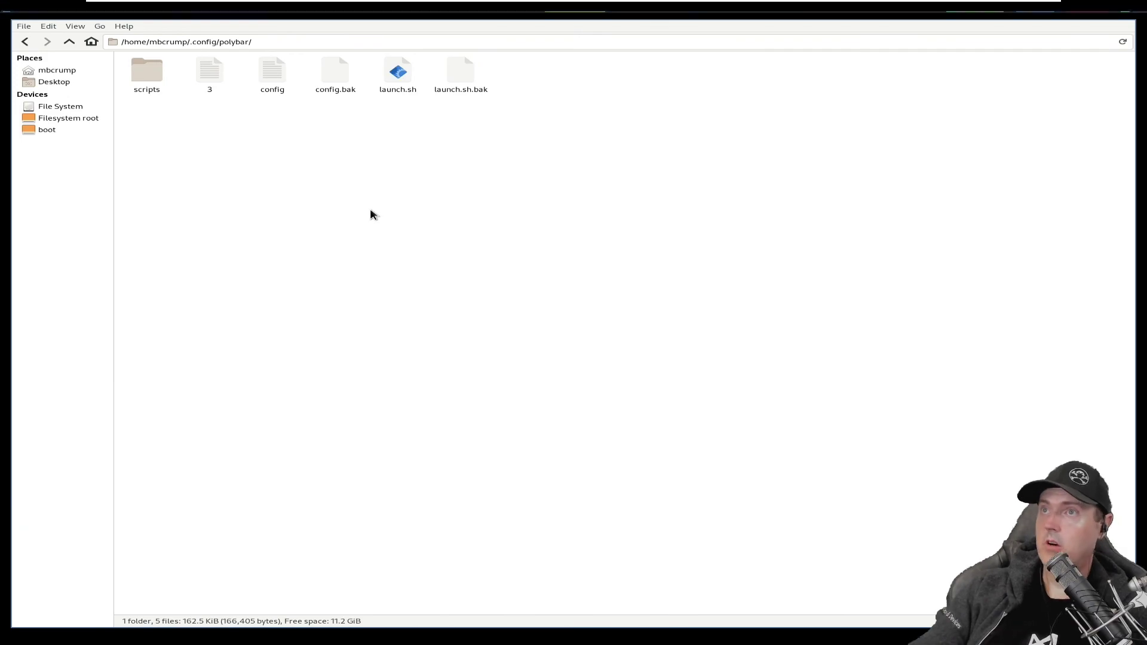
- Close the Thunar window with Super+Shift+Q
key(super+shift+q)
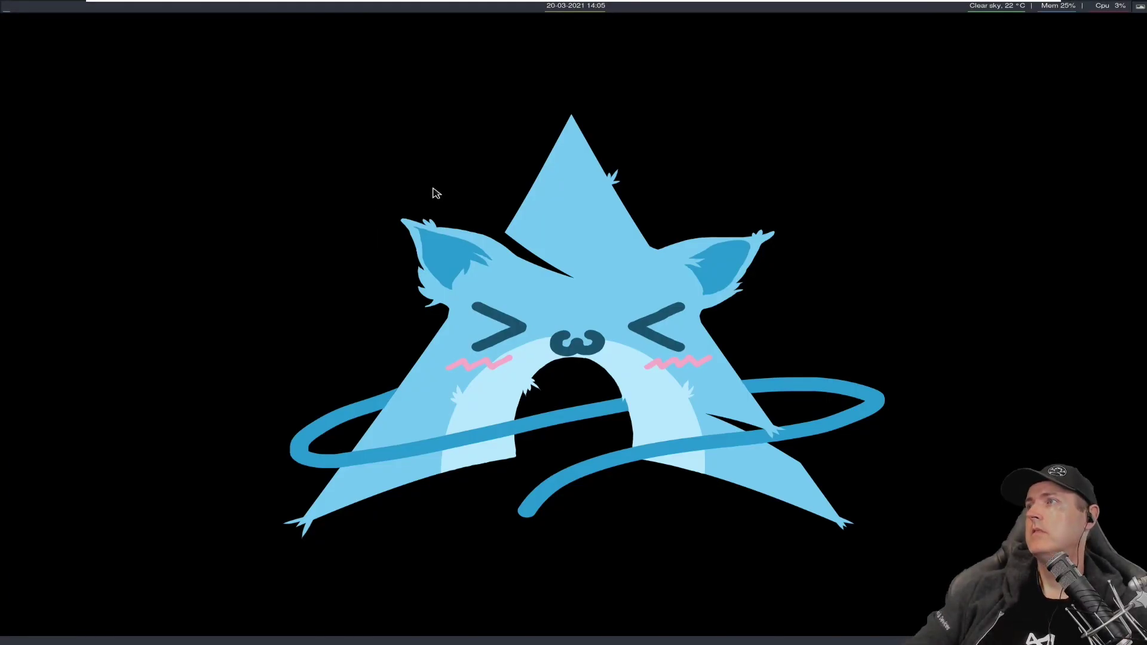